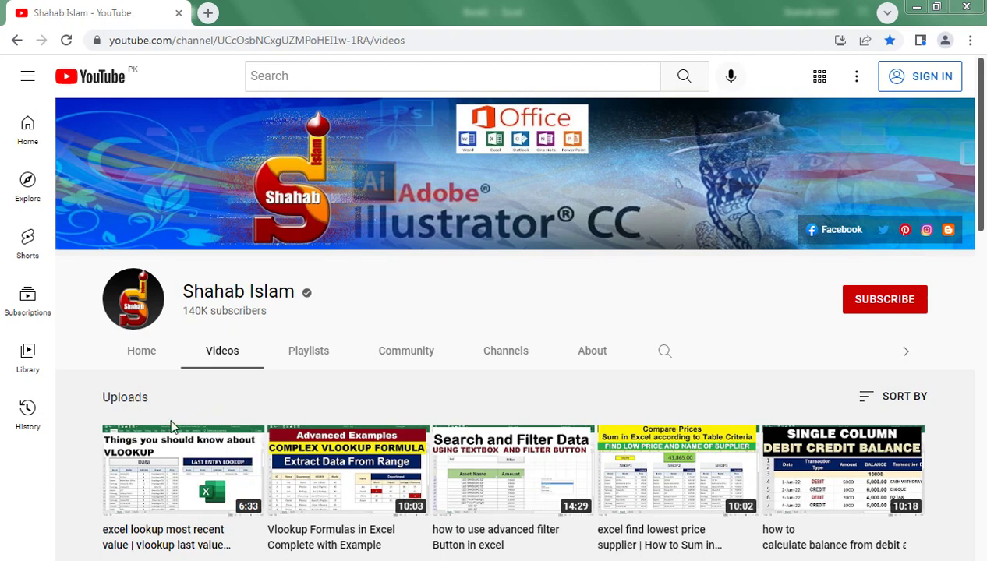
Bring the Book1 workbook forward and display Sheet2 with its book-kind, publisher and price code tables
{"action": "mouse_move", "coordinate": [223, 560]}
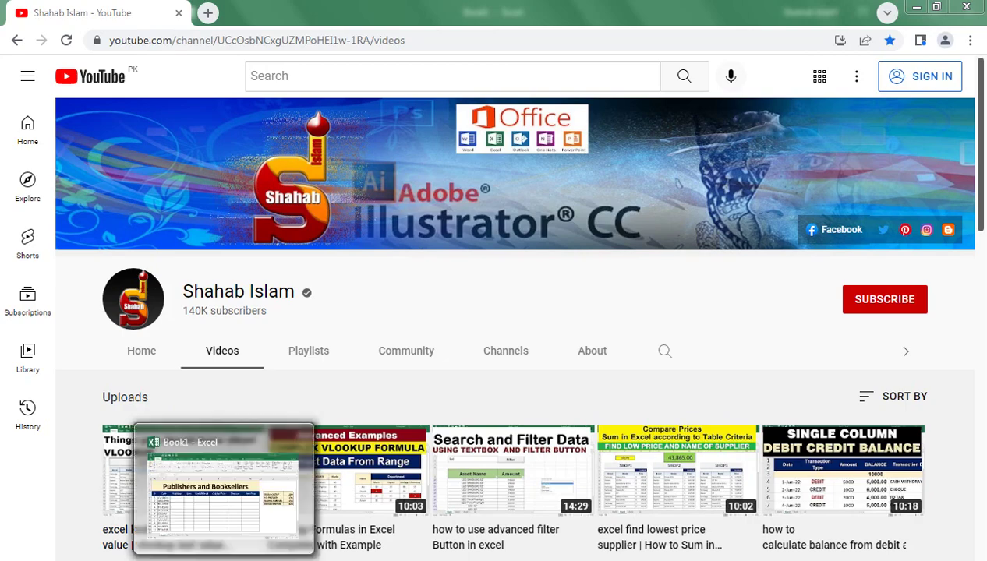
{"action": "left_click", "coordinate": [271, 475]}
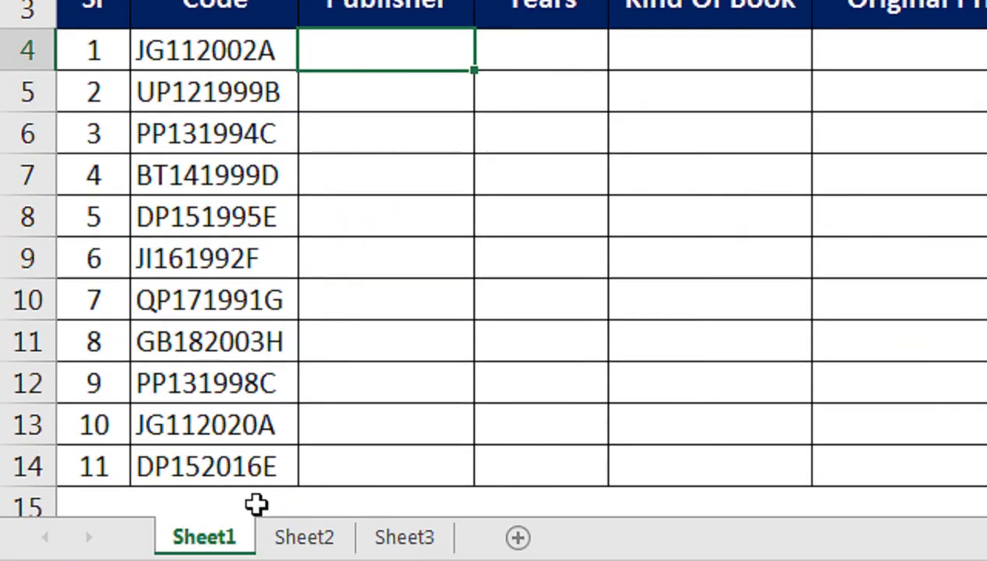
{"action": "left_click", "coordinate": [328, 497]}
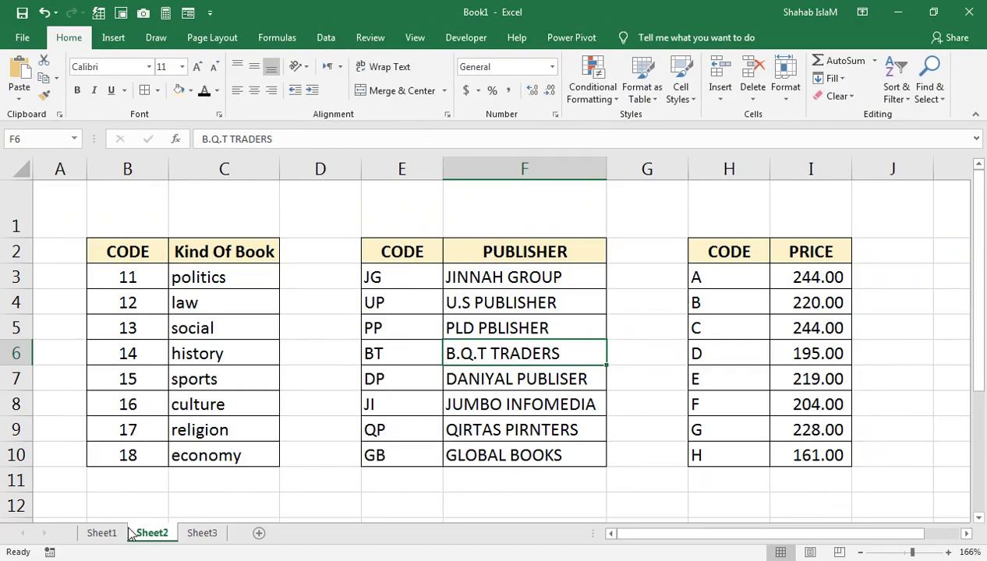
{"action": "left_click", "coordinate": [102, 532]}
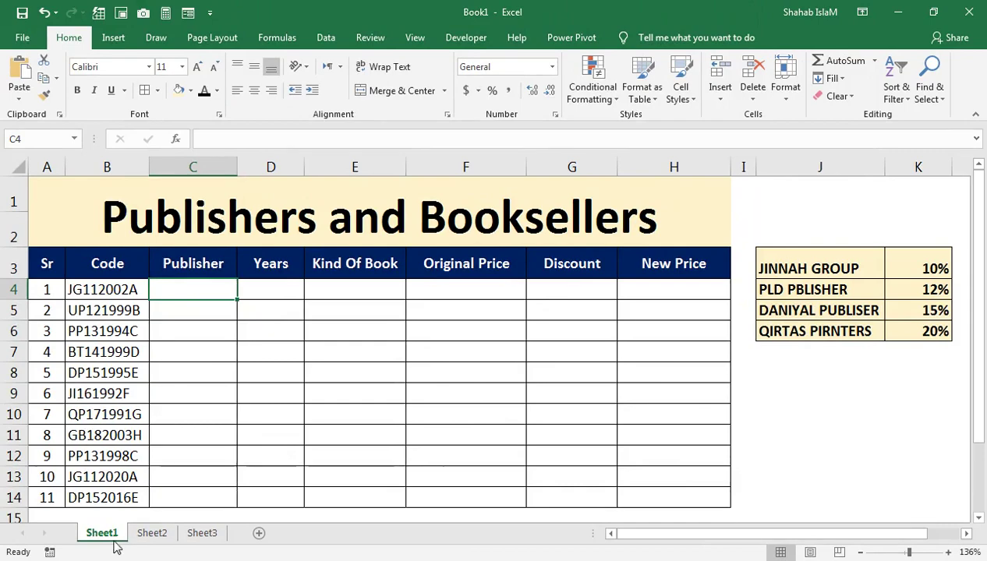
{"action": "left_click", "coordinate": [152, 532]}
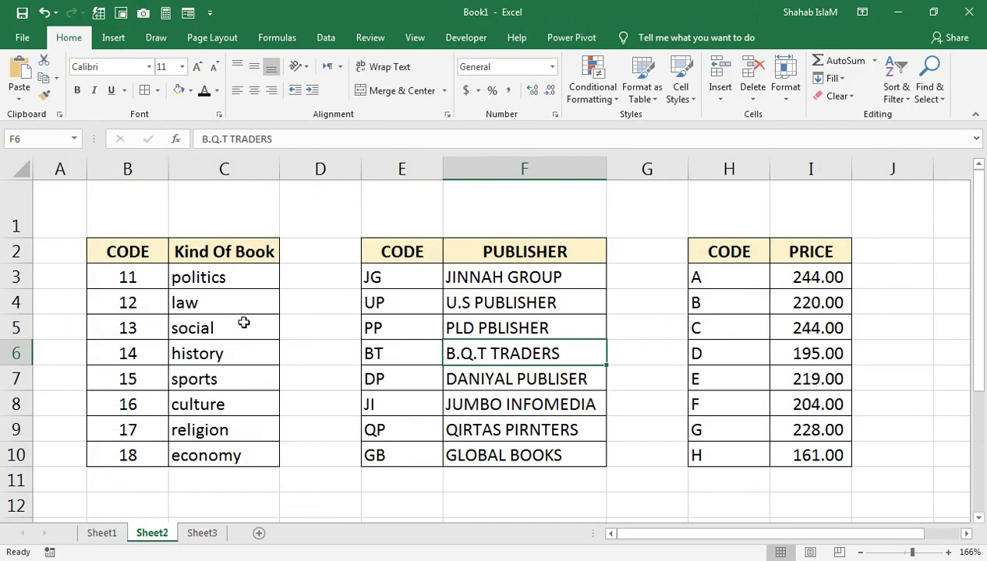
{"action": "left_click", "coordinate": [106, 534]}
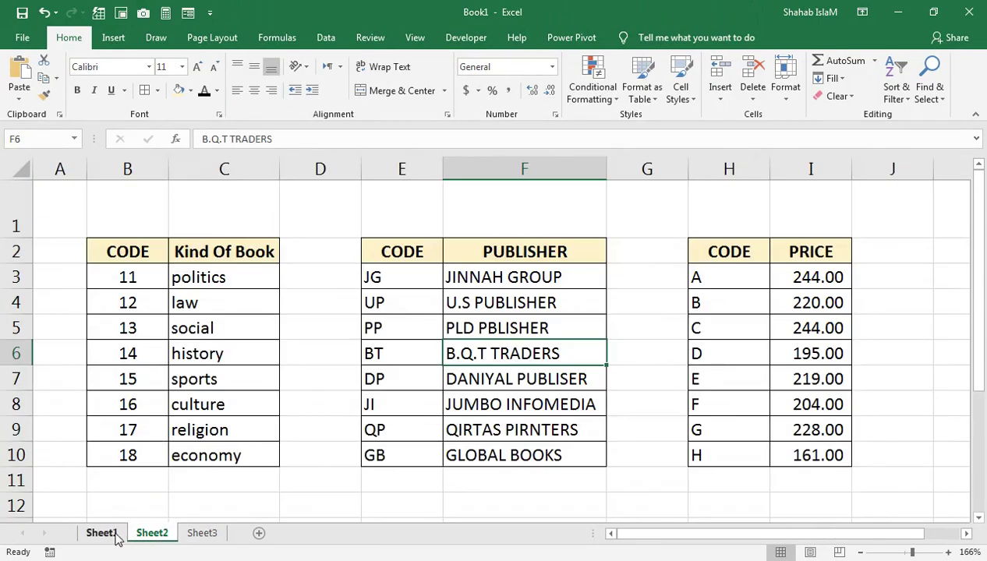
{"action": "left_click", "coordinate": [113, 535]}
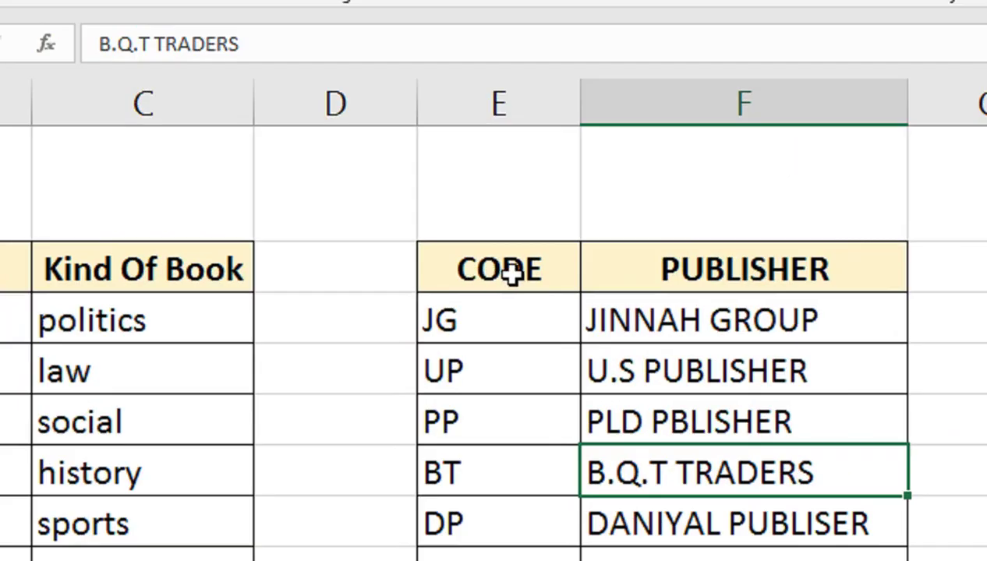
Define the publisher code table as a named range called PUBLISHER
{"action": "mouse_move", "coordinate": [499, 230]}
{"action": "left_mouse_down"}
{"action": "mouse_move", "coordinate": [665, 459]}
{"action": "mouse_move", "coordinate": [667, 499]}
{"action": "left_mouse_up"}
{"action": "scroll", "coordinate": [536, 140], "scroll_direction": "up", "scroll_amount": 1}
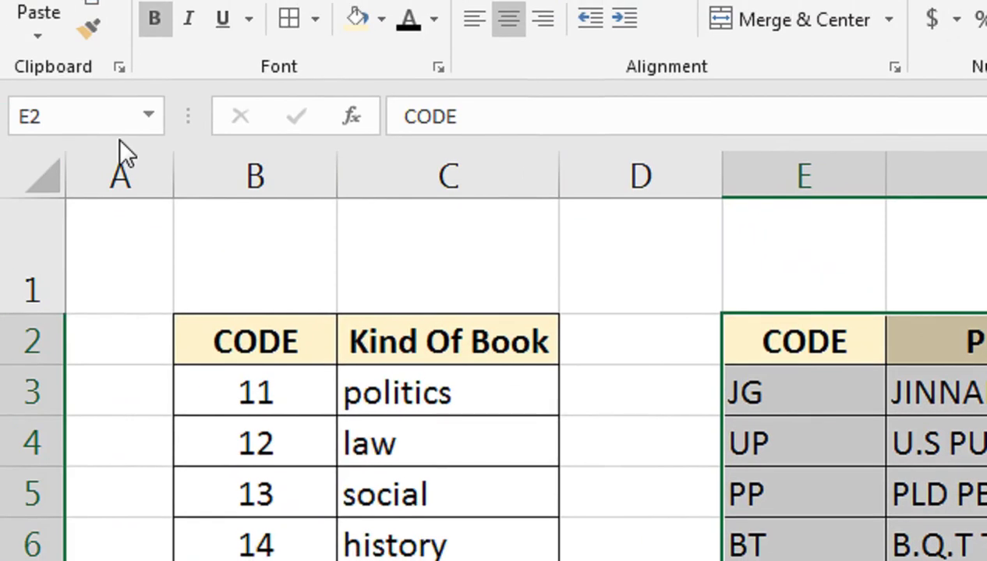
{"action": "left_click", "coordinate": [110, 130]}
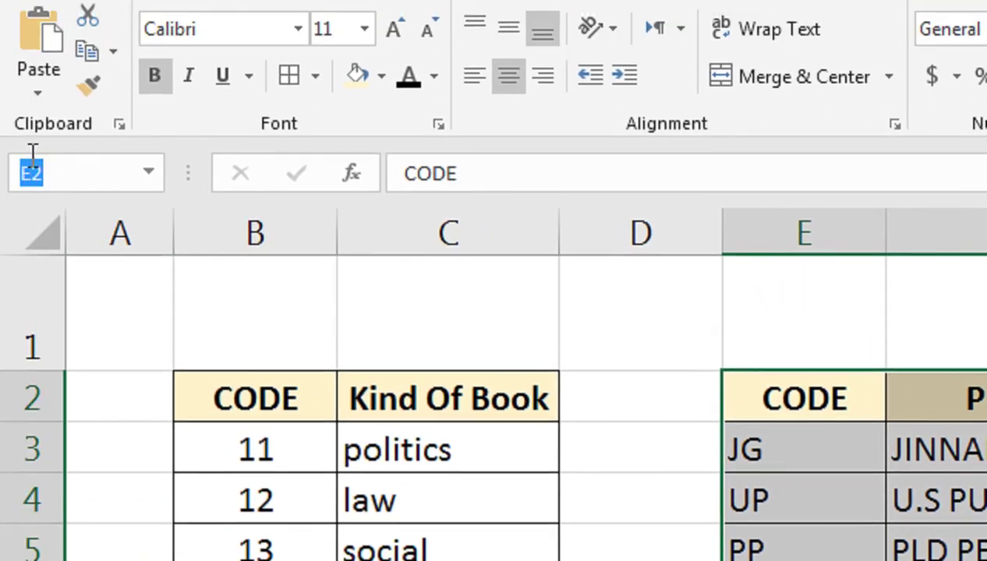
{"action": "type", "text": "PUBLI"}
{"action": "type", "text": "SHER"}
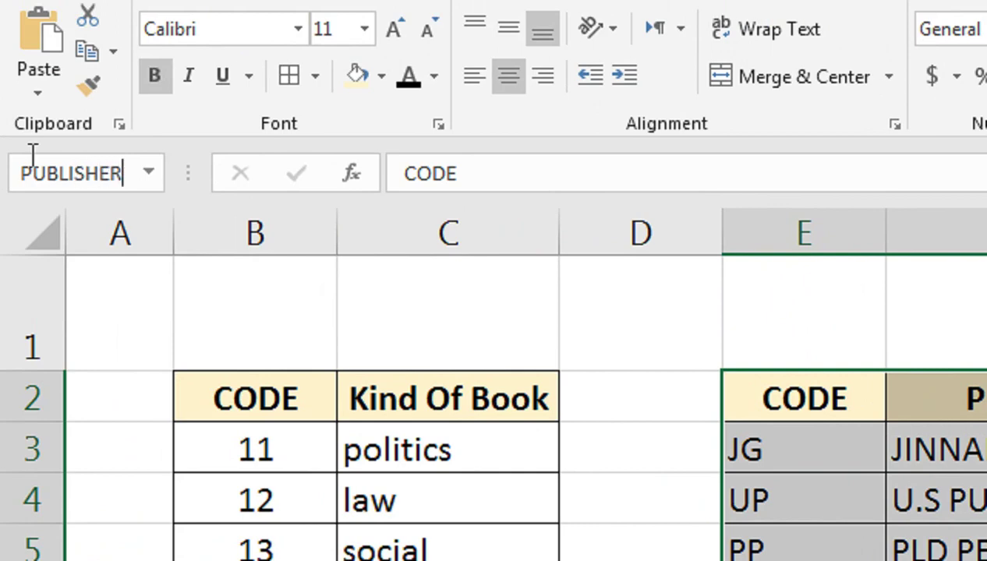
{"action": "key", "text": "Return"}
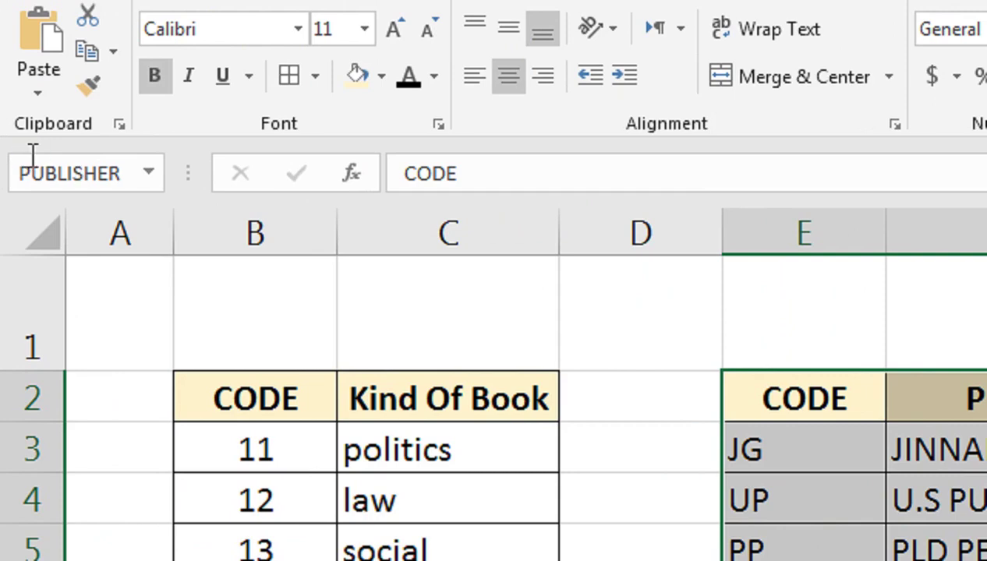
Name the kind-of-book table KB and the price table H2:I10 PRICE
{"action": "mouse_move", "coordinate": [269, 398]}
{"action": "left_mouse_down"}
{"action": "mouse_move", "coordinate": [356, 516]}
{"action": "mouse_move", "coordinate": [430, 545]}
{"action": "left_mouse_up"}
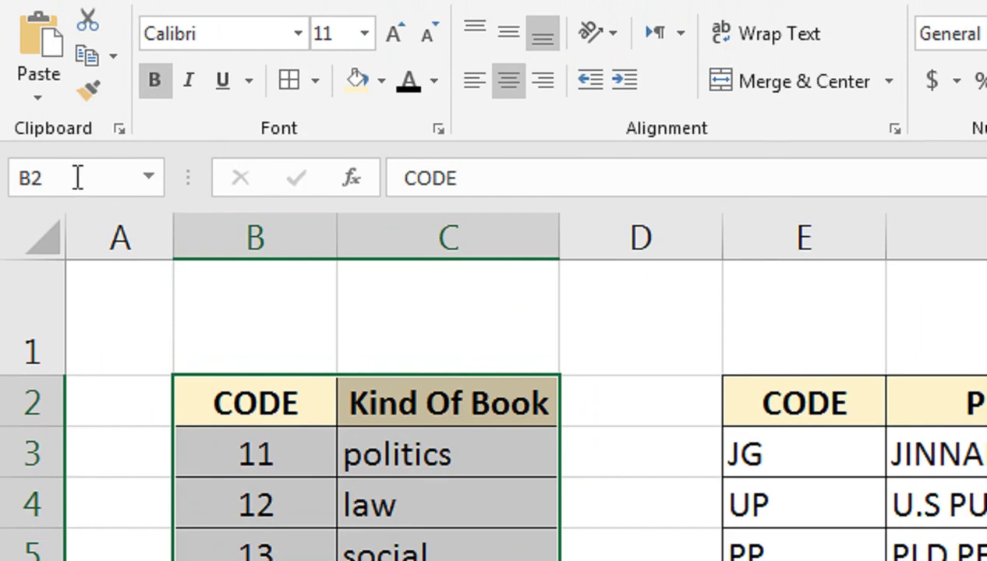
{"action": "left_click", "coordinate": [77, 178]}
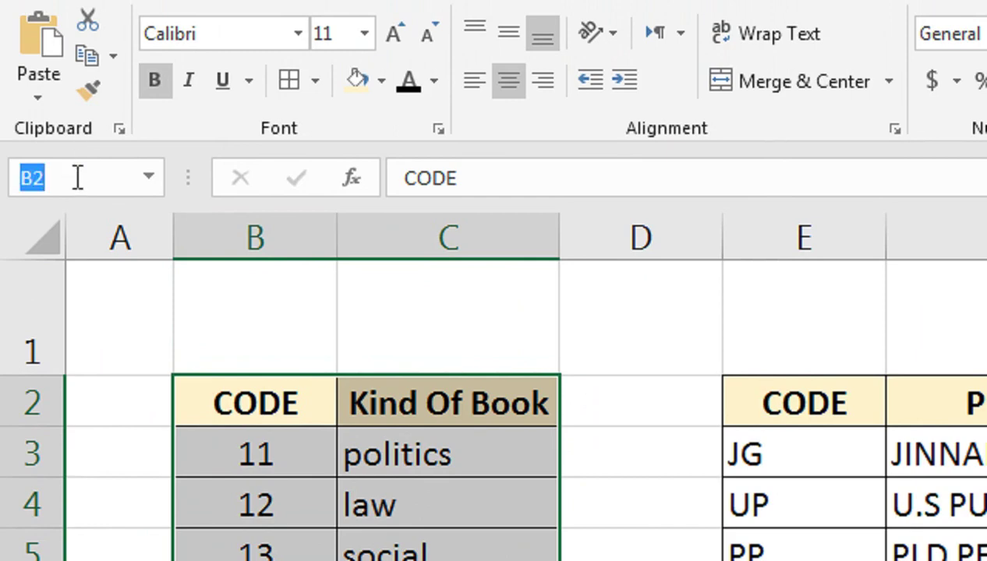
{"action": "type", "text": "KB"}
{"action": "key", "text": "Return"}
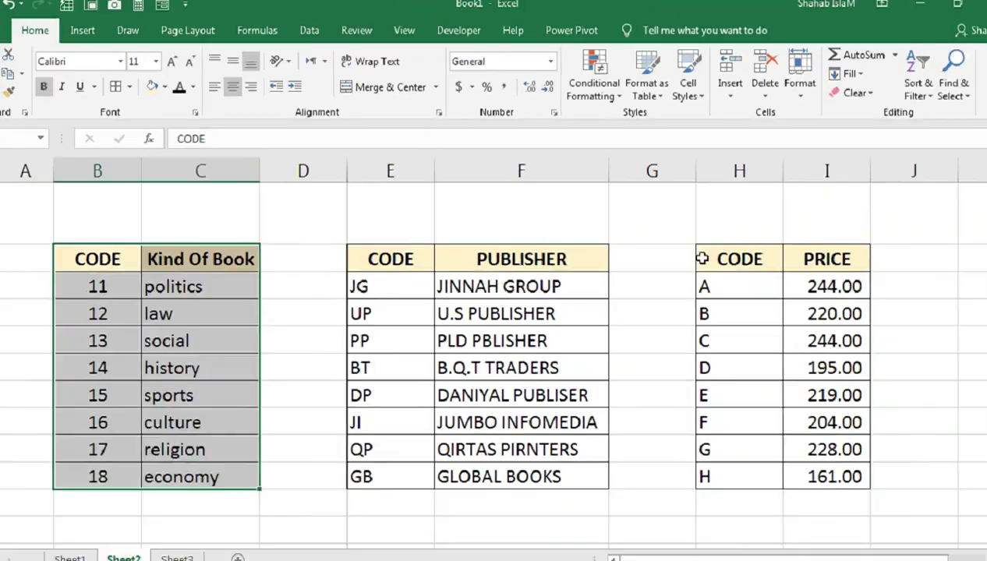
{"action": "mouse_move", "coordinate": [704, 258]}
{"action": "left_mouse_down"}
{"action": "mouse_move", "coordinate": [767, 337]}
{"action": "mouse_move", "coordinate": [802, 455]}
{"action": "left_mouse_up"}
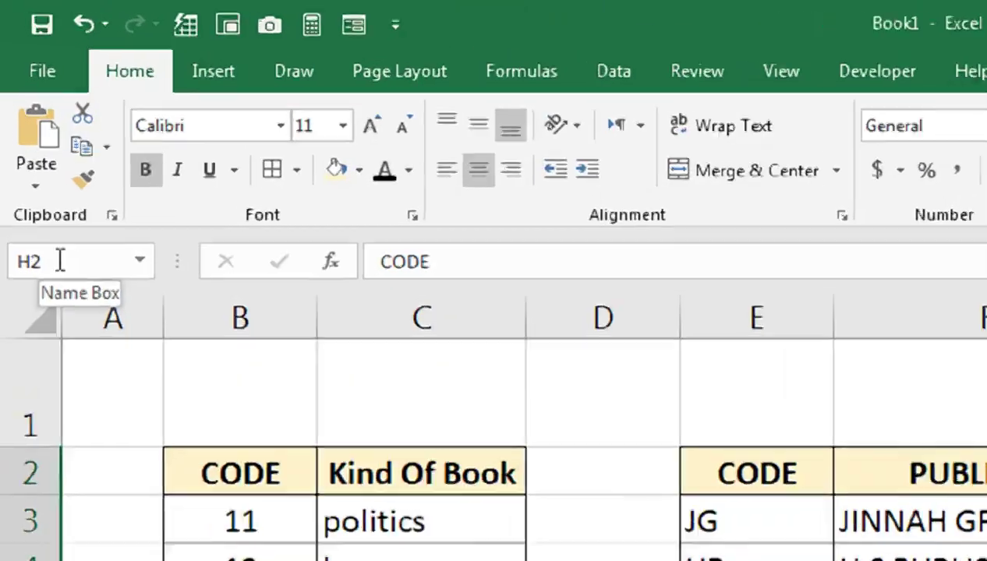
{"action": "left_click", "coordinate": [32, 139]}
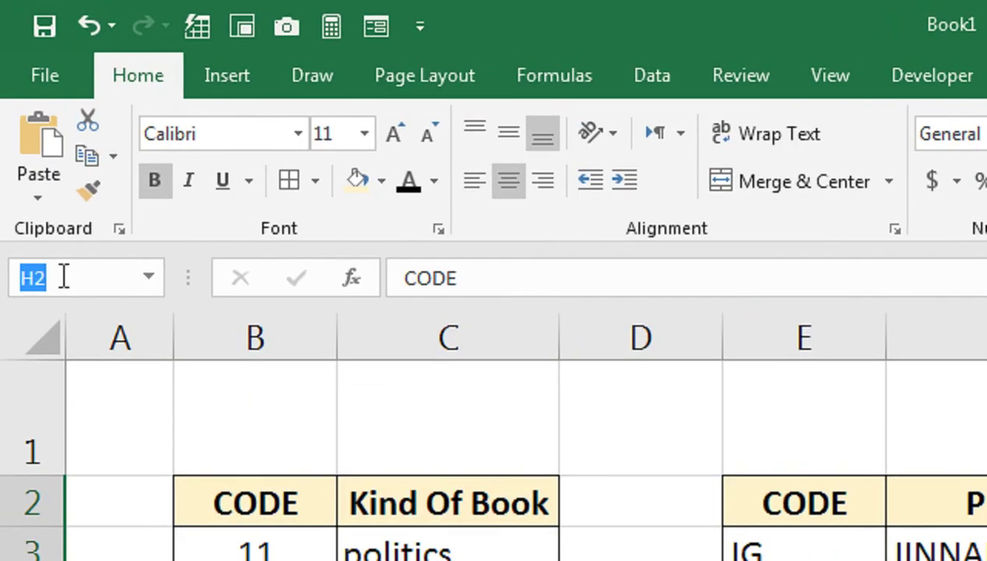
{"action": "type", "text": "PRICE"}
{"action": "key", "text": "Return"}
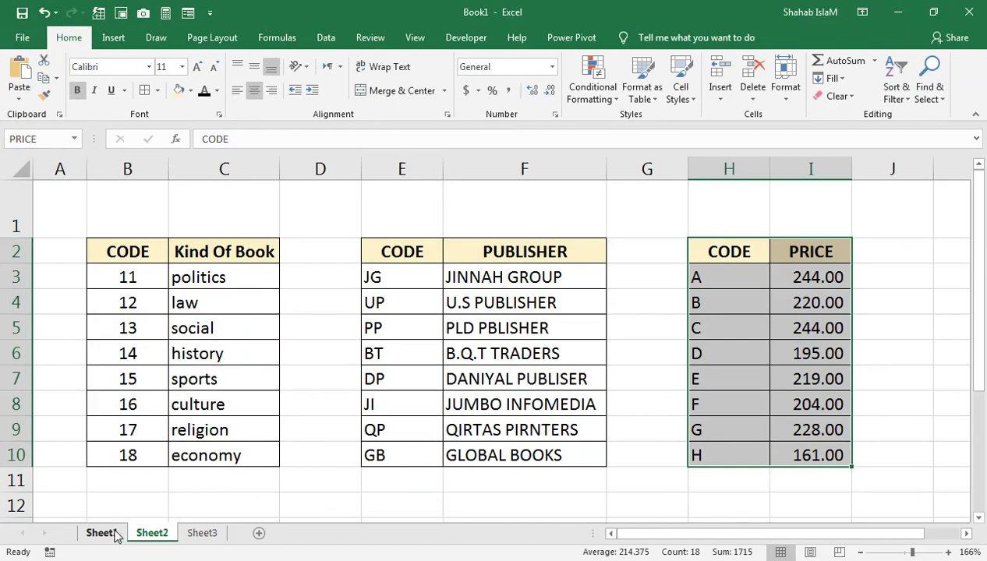
On Sheet1, test =SUM(PRICE) in D5, confirm it gives 1715, then clear it
{"action": "left_click", "coordinate": [109, 532]}
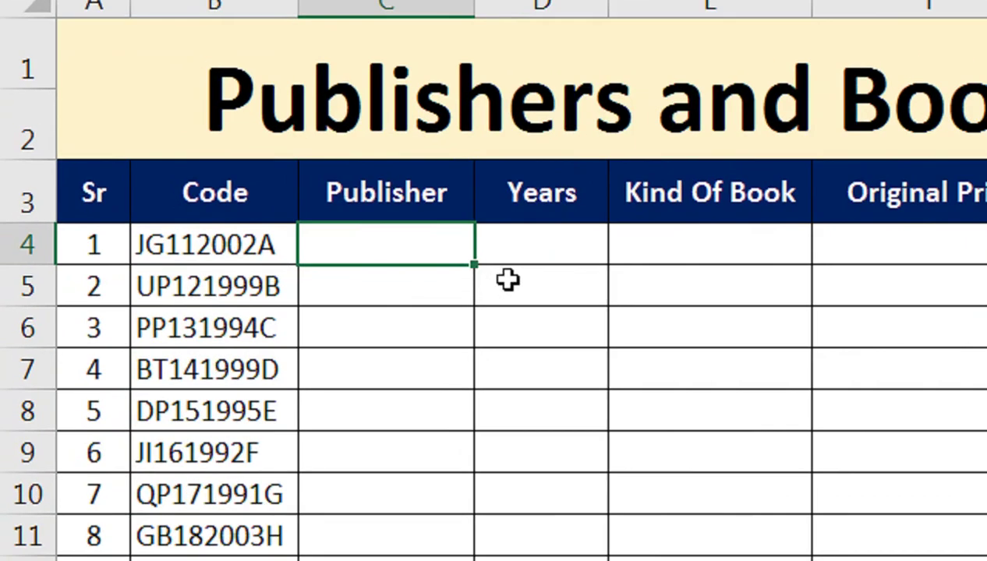
{"action": "left_click", "coordinate": [507, 281]}
{"action": "type", "text": "=SUM("}
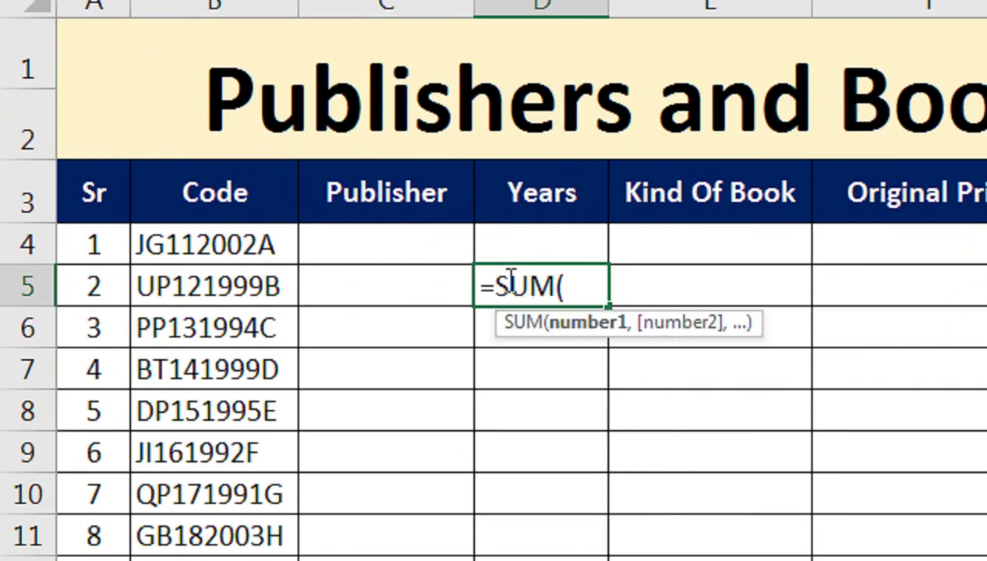
{"action": "type", "text": "PRI"}
{"action": "key", "text": "Tab"}
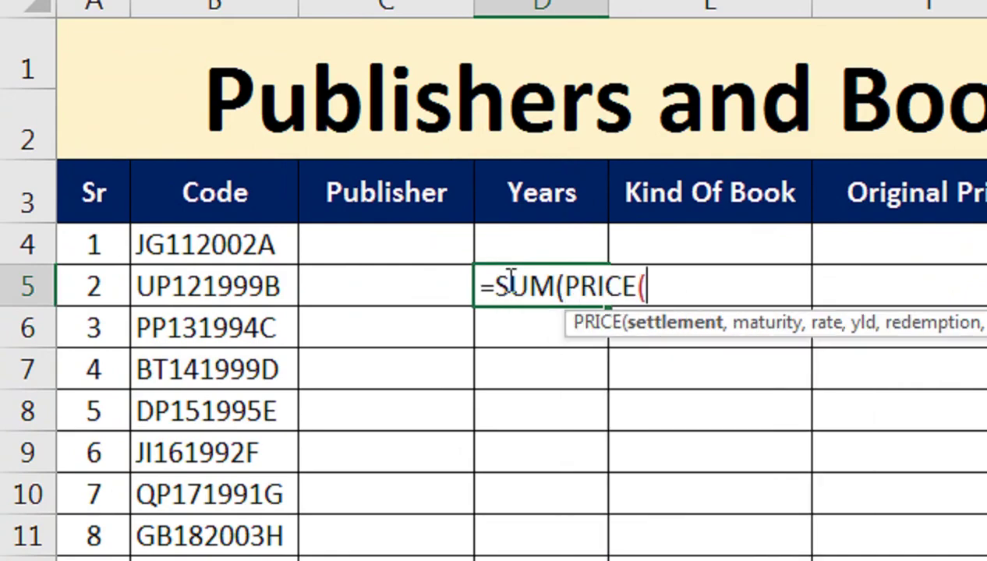
{"action": "key", "text": "BackSpace"}
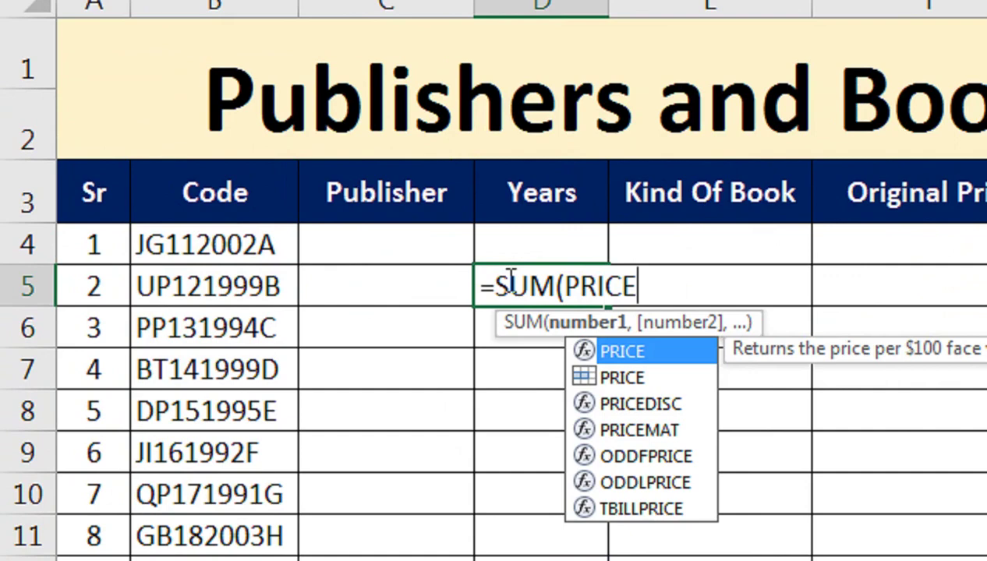
{"action": "key", "text": "Down"}
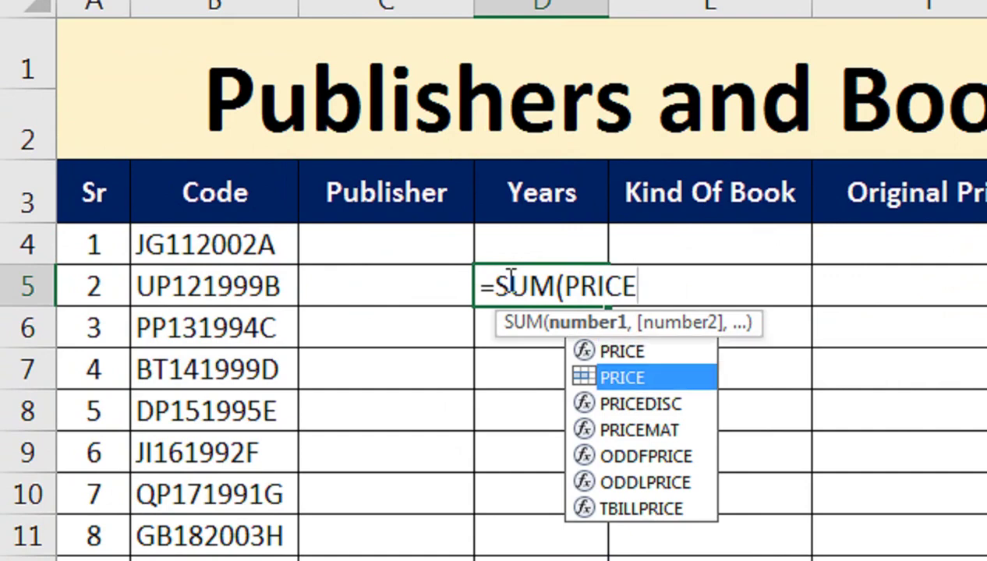
{"action": "key", "text": "Return"}
{"action": "left_click", "coordinate": [507, 281]}
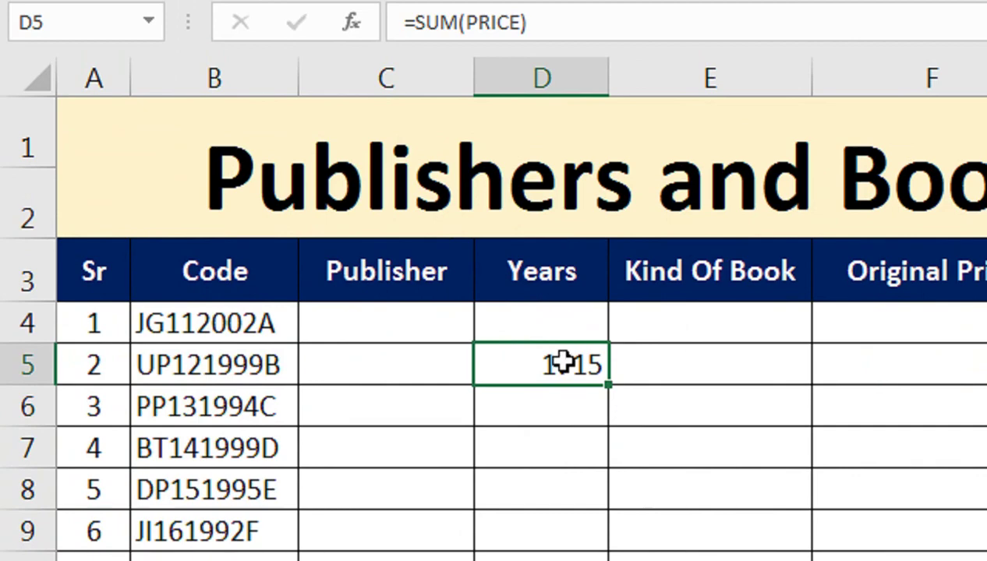
{"action": "key", "text": "Delete"}
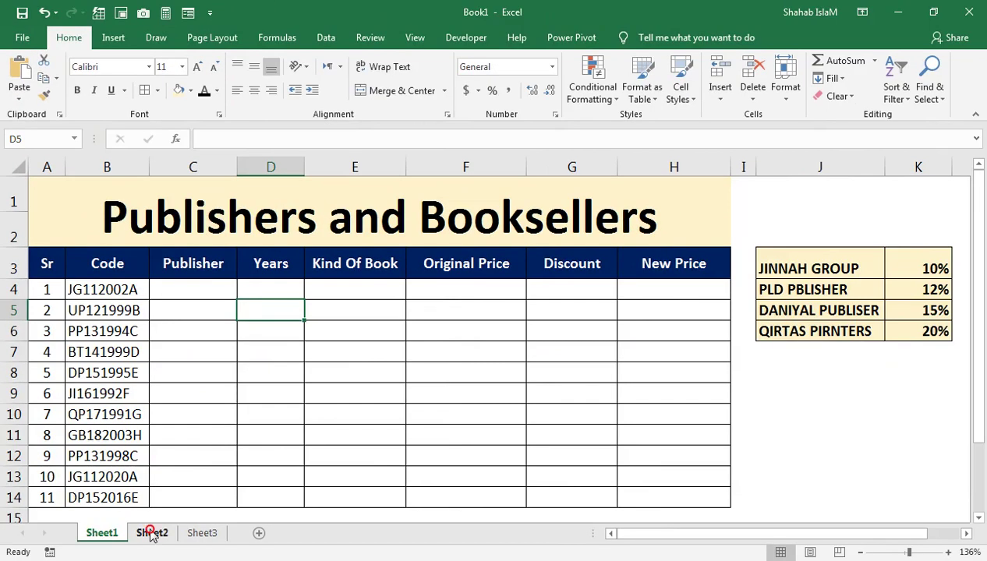
AutoSum Sheet2's price column in I11 to confirm 1,715.00, delete it, and return to Sheet1
{"action": "left_click", "coordinate": [152, 533]}
{"action": "left_click", "coordinate": [787, 483]}
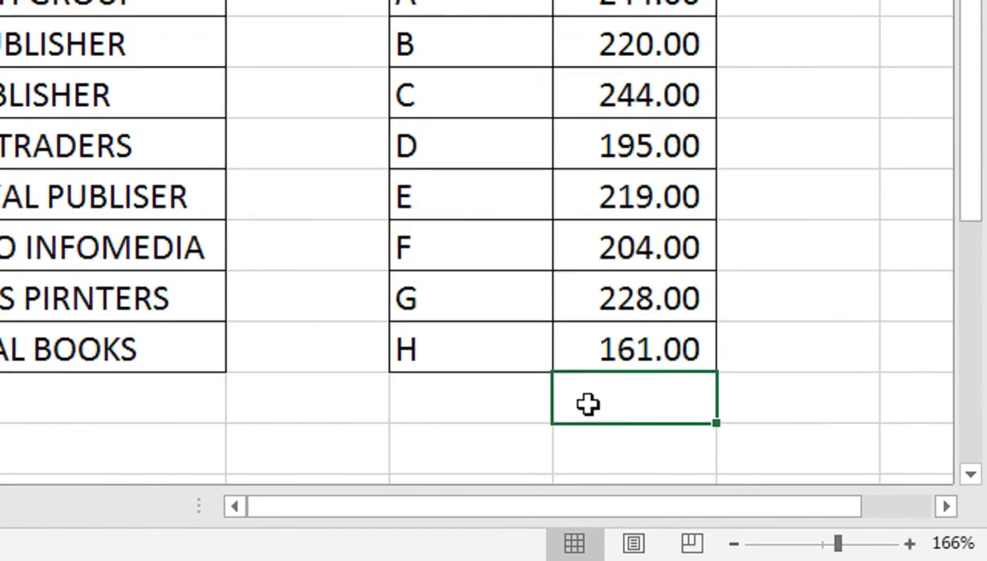
{"action": "key", "text": "alt+equal"}
{"action": "key", "text": "Return"}
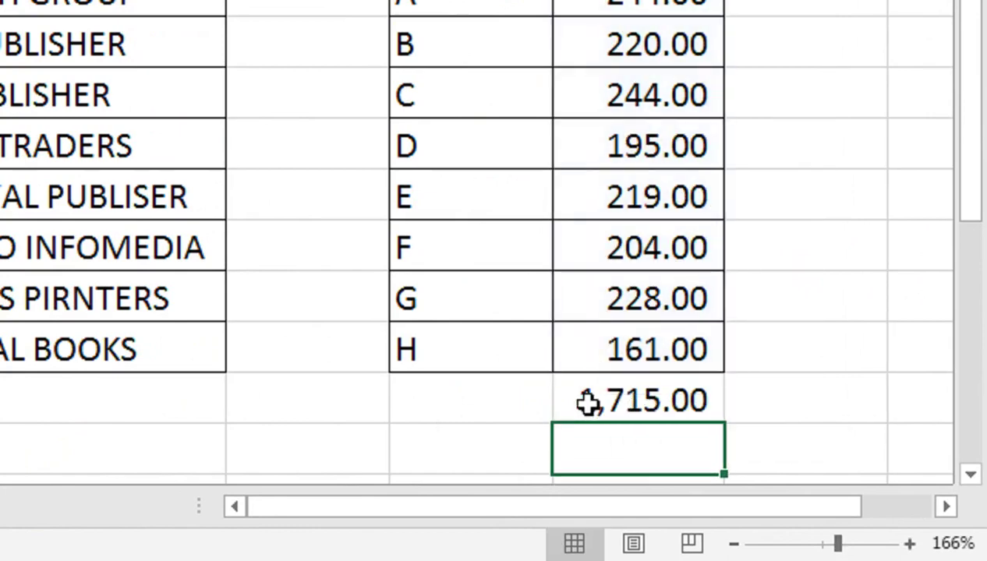
{"action": "left_click", "coordinate": [706, 399]}
{"action": "key", "text": "Delete"}
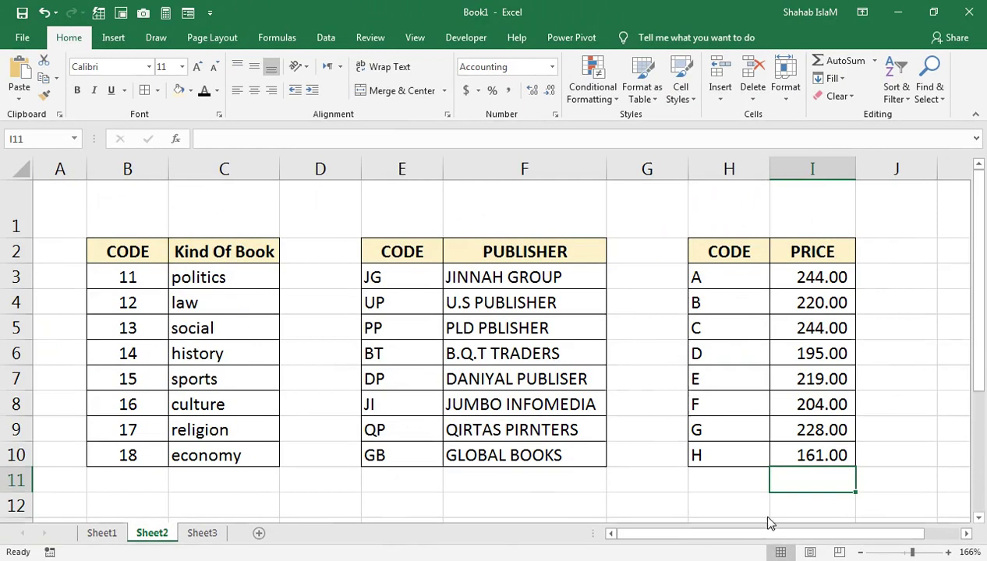
{"action": "left_click", "coordinate": [101, 533]}
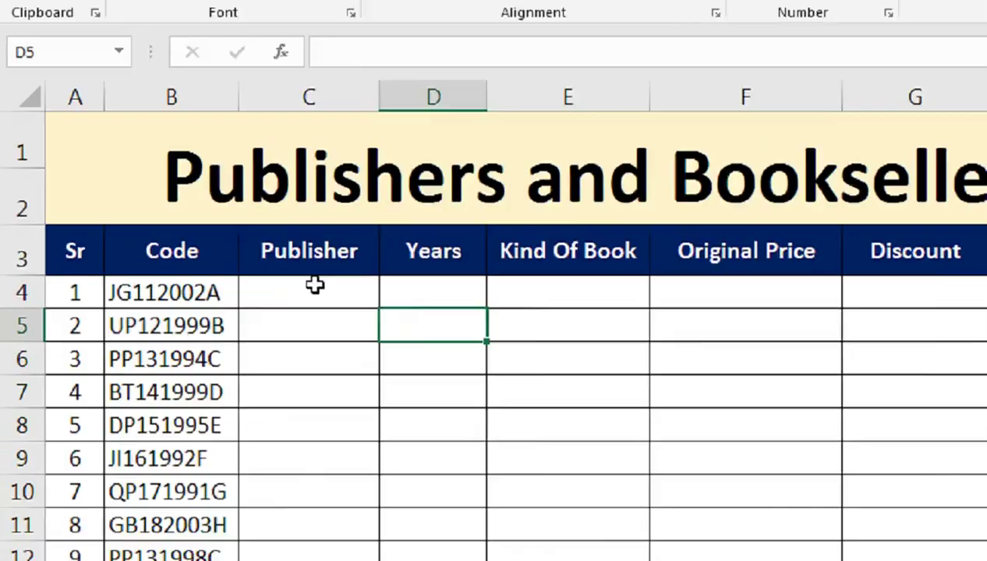
Begin C4's formula as =VLOOKUP(LEFT(B4,2) using the code's first two letters
{"action": "left_click", "coordinate": [202, 293]}
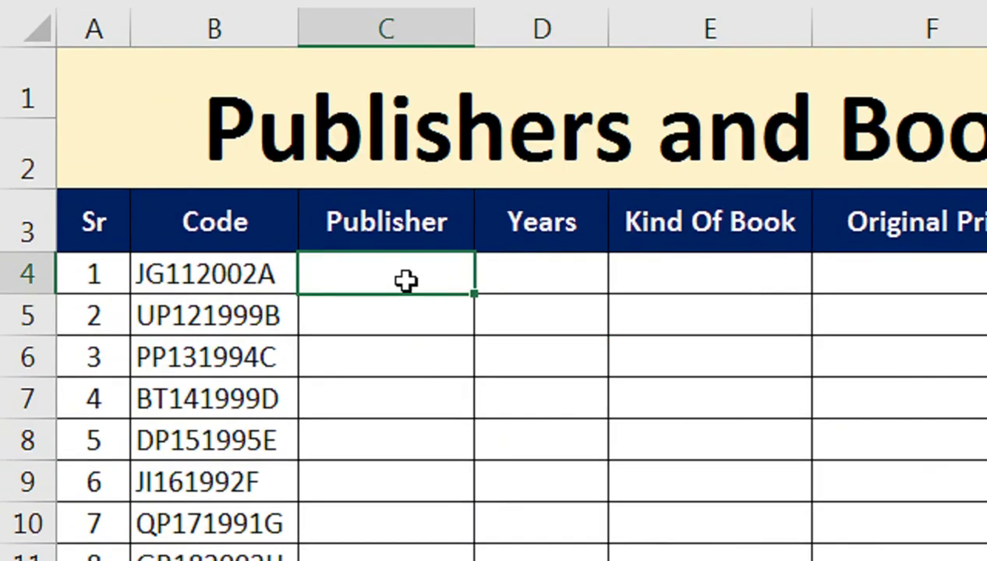
{"action": "type", "text": "=VL"}
{"action": "key", "text": "Tab"}
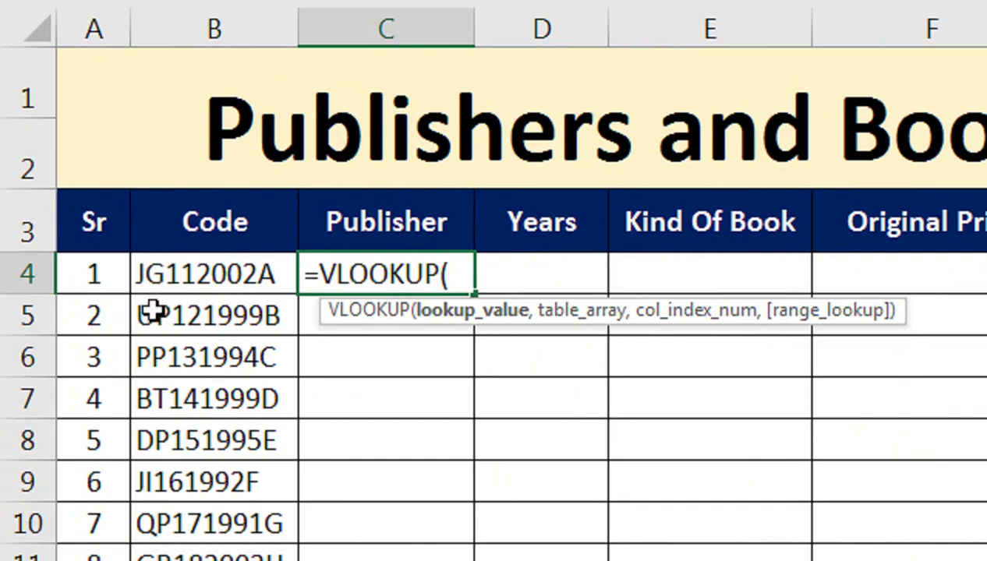
{"action": "type", "text": "LEFT("}
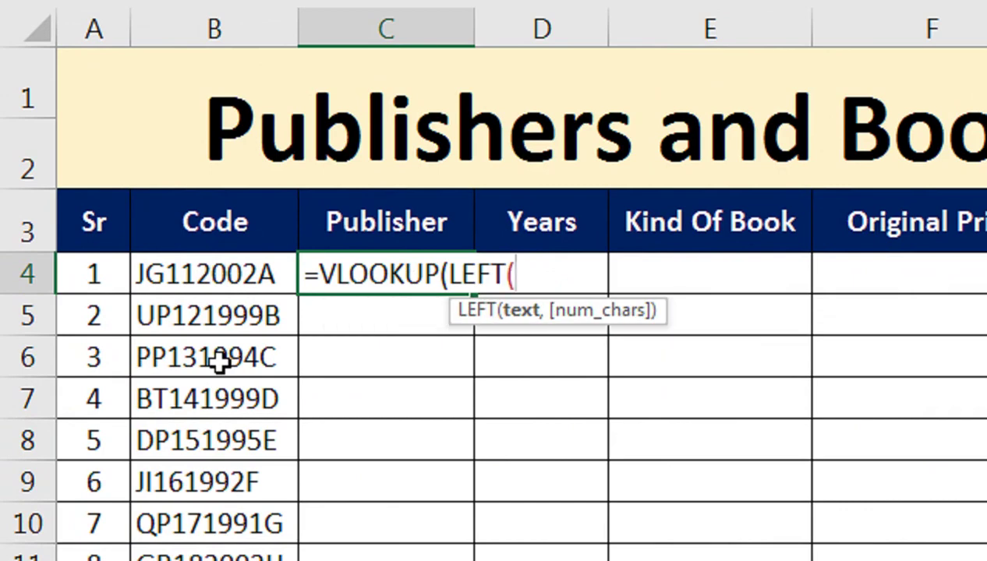
{"action": "left_click", "coordinate": [150, 269]}
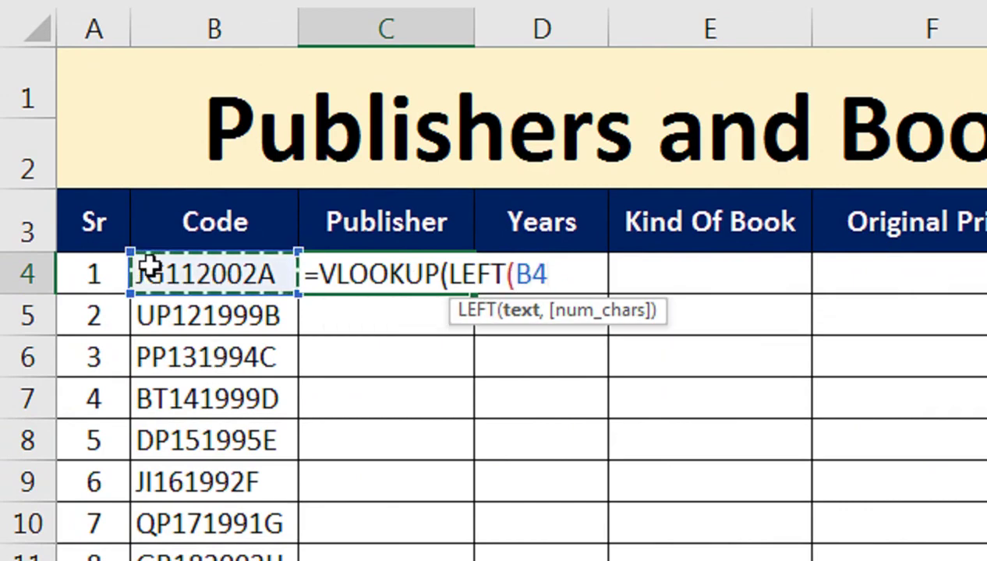
{"action": "type", "text": ","}
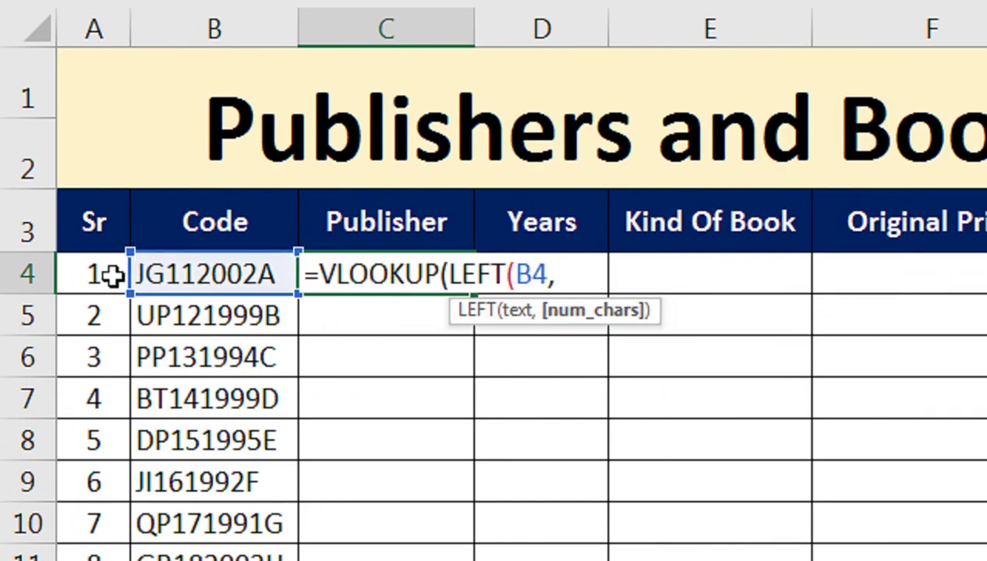
{"action": "left_click", "coordinate": [473, 268]}
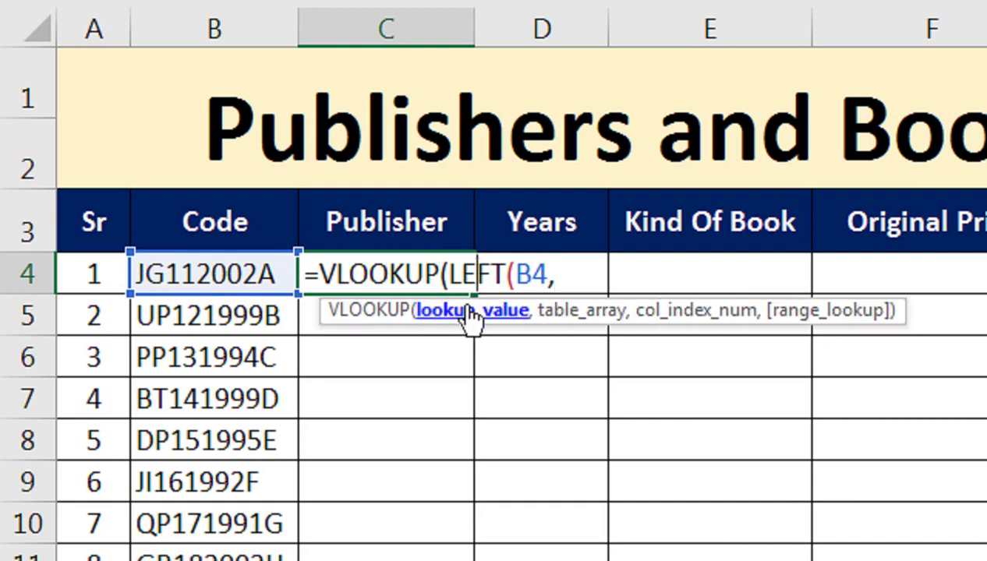
{"action": "left_click", "coordinate": [577, 281]}
{"action": "type", "text": "2"}
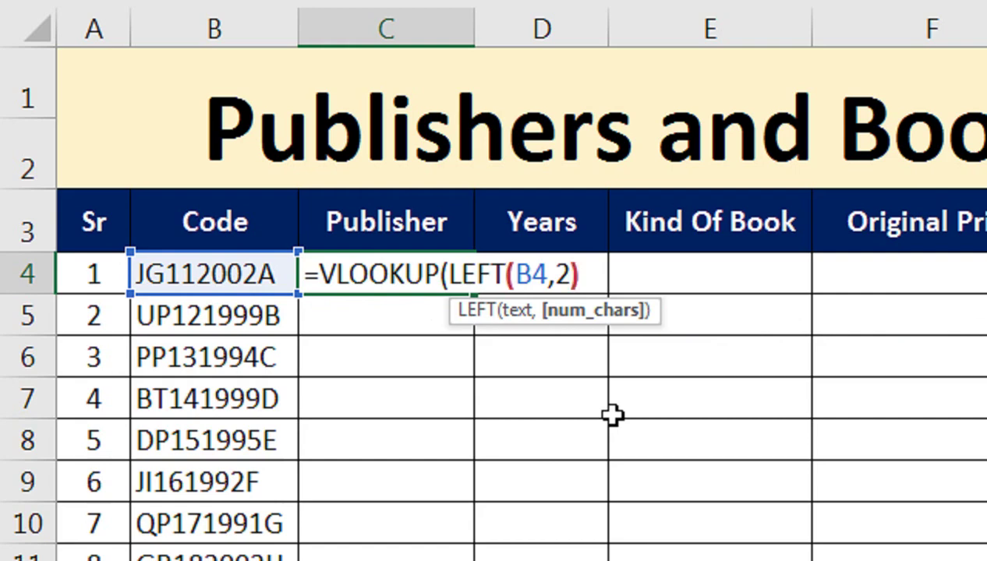
Finish the lookup with PUBLISHER, column 2 and FALSE, accepting the correction so C4 shows JINNAH GROUP
{"action": "type", "text": ","}
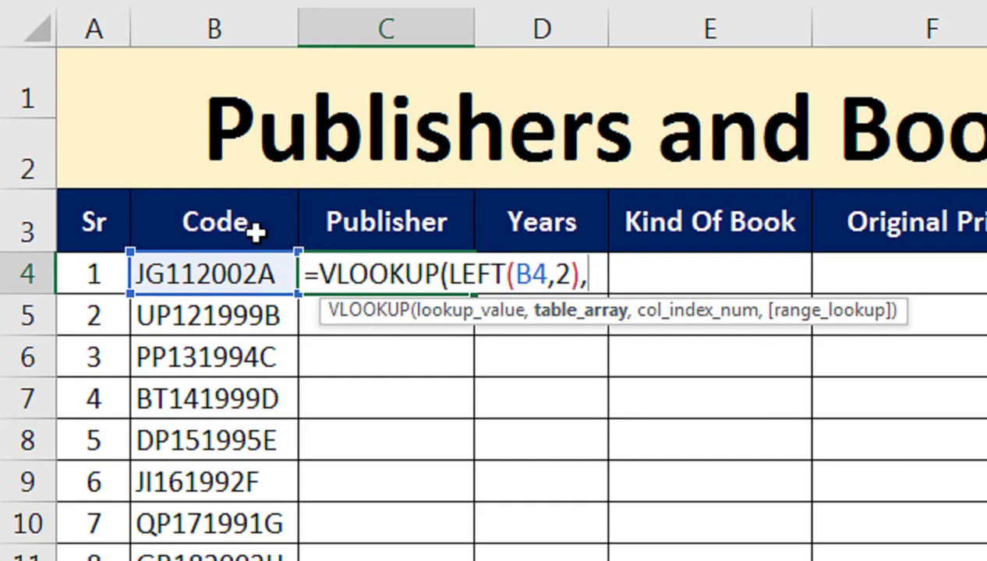
{"action": "type", "text": "PU"}
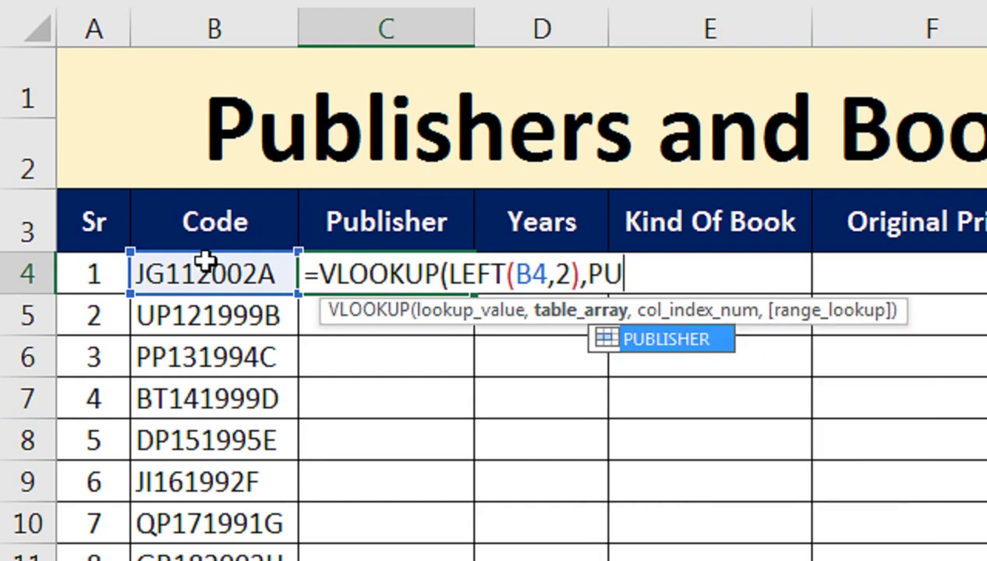
{"action": "type", "text": "BLISHER"}
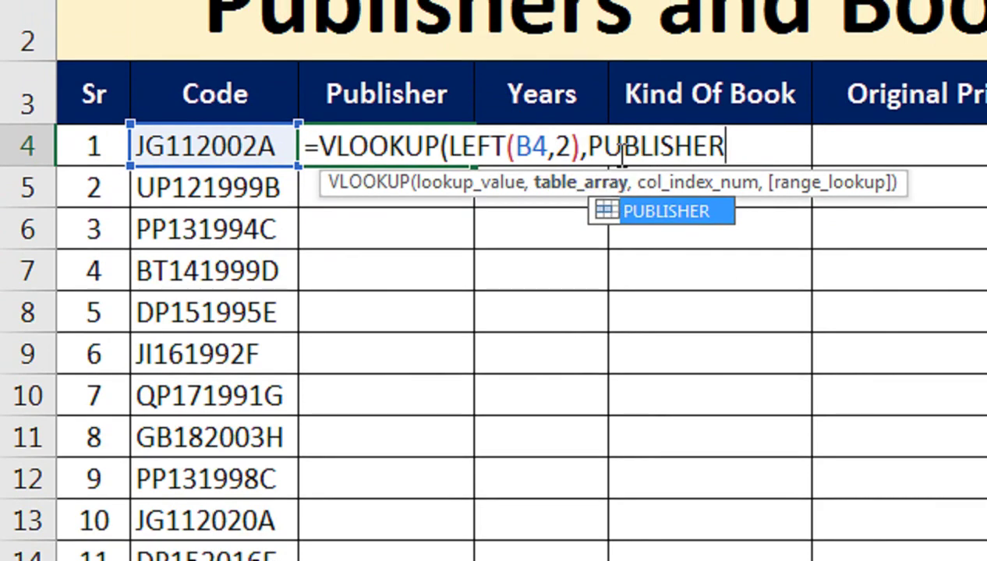
{"action": "type", "text": ","}
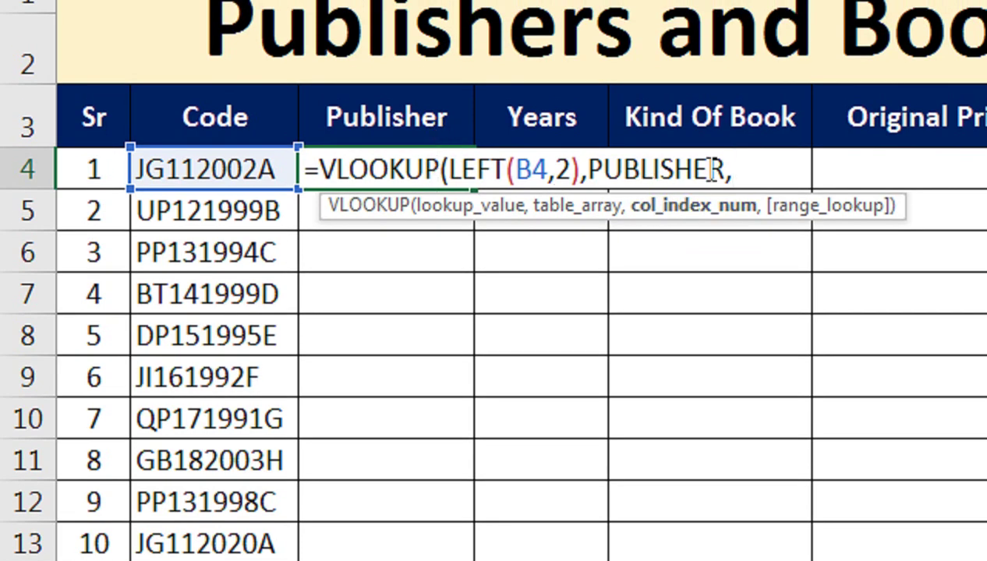
{"action": "type", "text": "2,"}
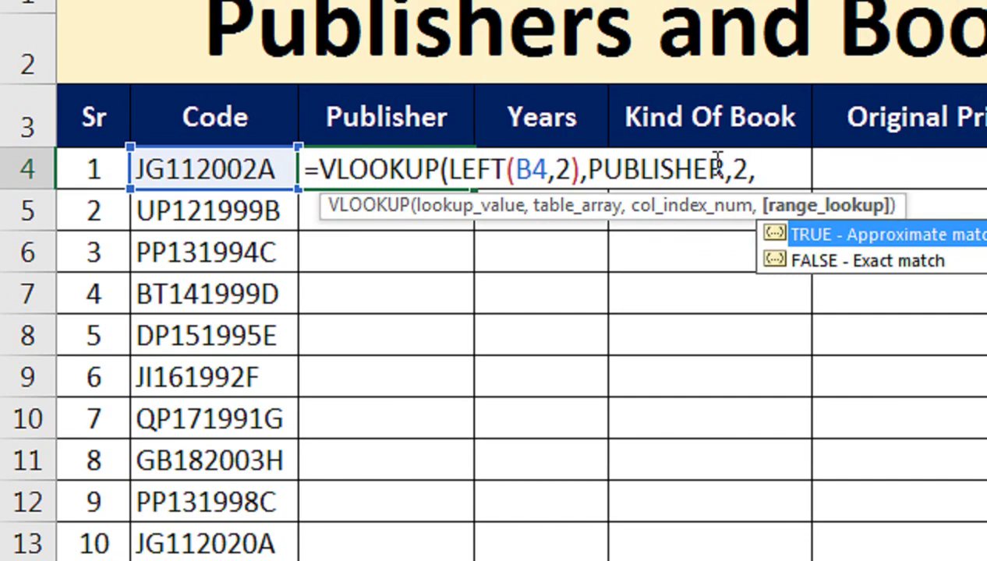
{"action": "key", "text": "Down"}
{"action": "key", "text": "Tab"}
{"action": "key", "text": "Return"}
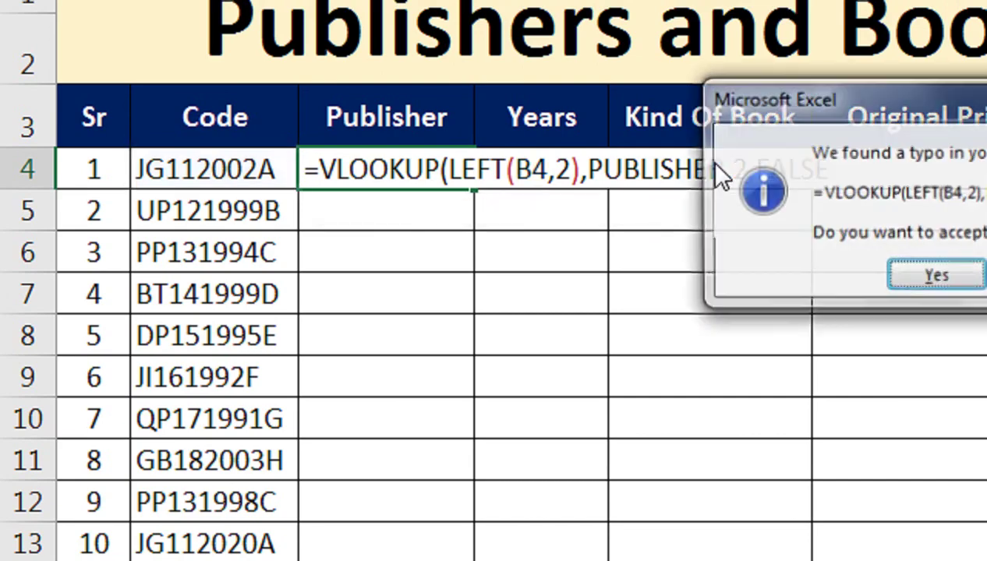
{"action": "key", "text": "Return"}
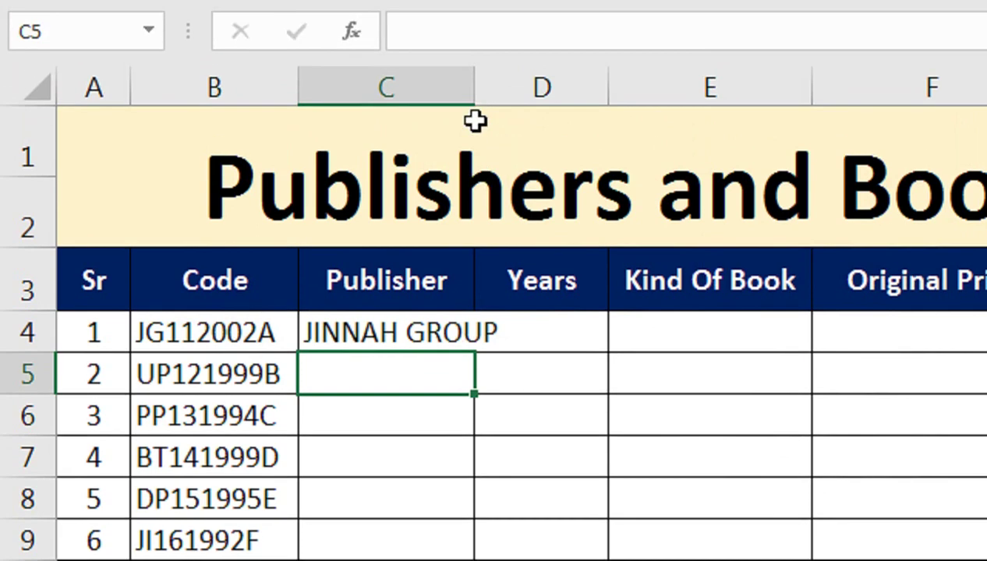
{"action": "left_click", "coordinate": [476, 121]}
Widen column C and fill C4's publisher lookup down to C14
{"action": "left_click_drag", "start_coordinate": [474, 100], "coordinate": [512, 100]}
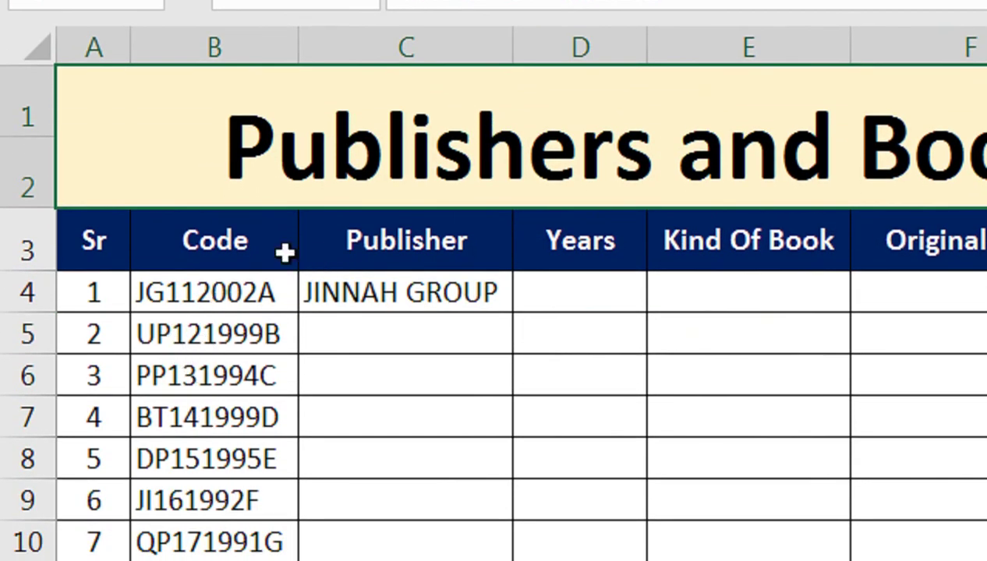
{"action": "left_click", "coordinate": [511, 290]}
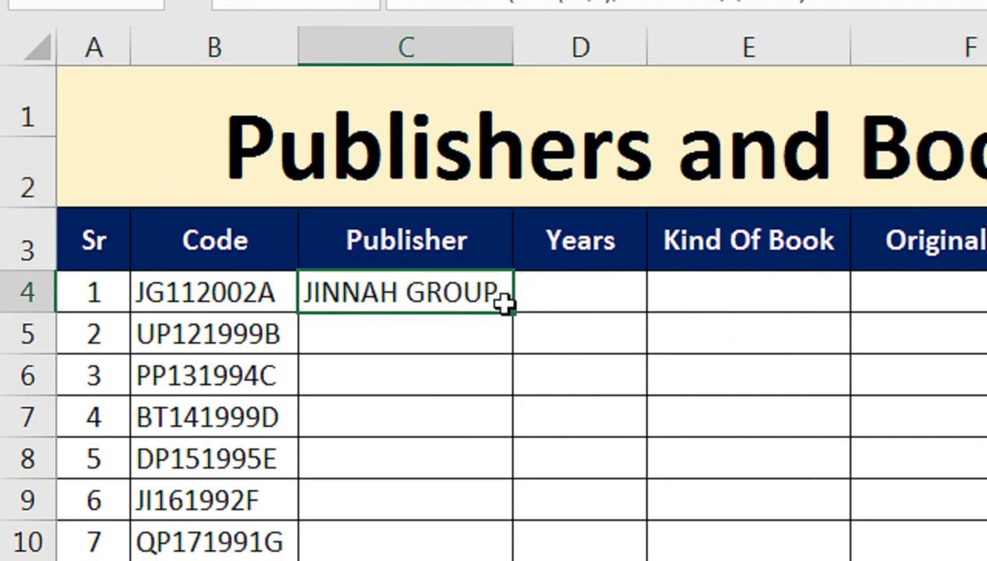
{"action": "left_click_drag", "start_coordinate": [510, 309], "coordinate": [526, 441]}
{"action": "scroll", "coordinate": [601, 148], "scroll_direction": "up", "scroll_amount": 2}
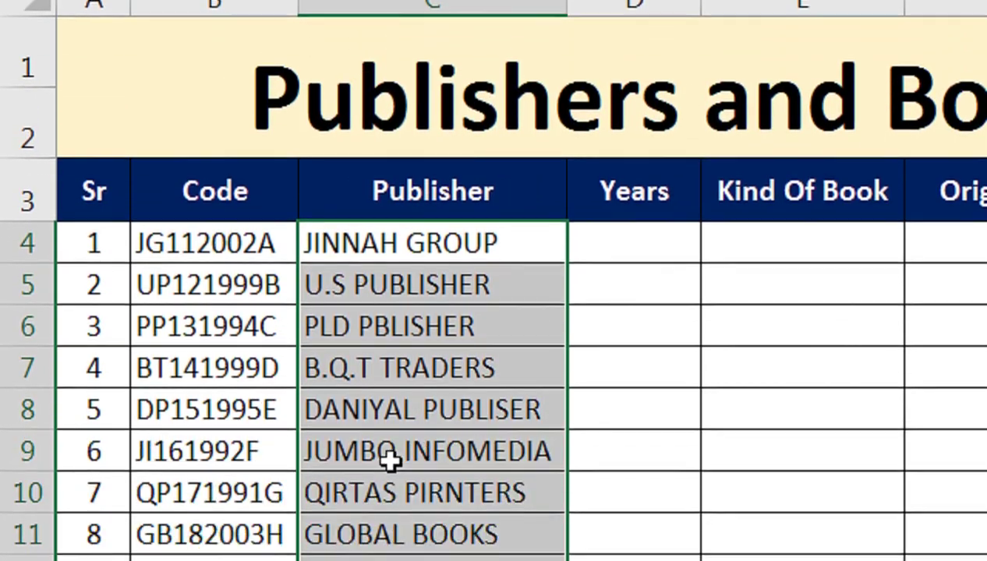
{"action": "left_click", "coordinate": [388, 452]}
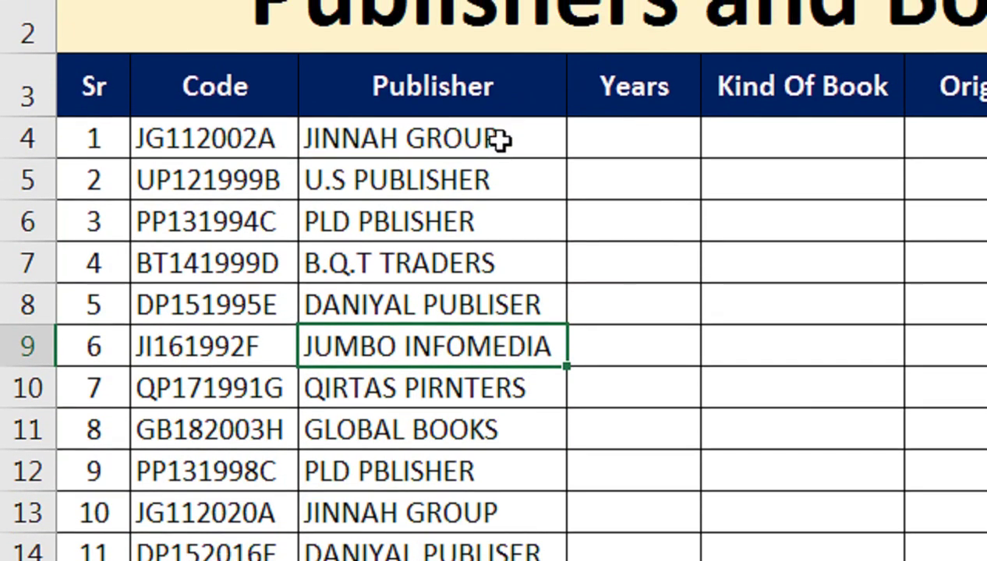
{"action": "left_click", "coordinate": [578, 140]}
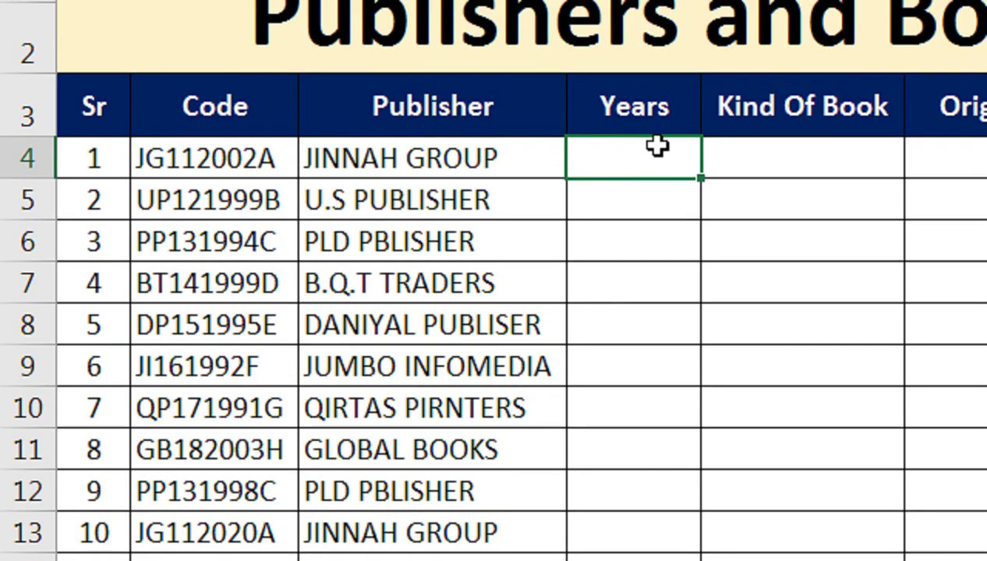
Enter =MID(B4,5,4) in D4, fill it down the Years column, and centre the years
{"action": "type", "text": "=MI"}
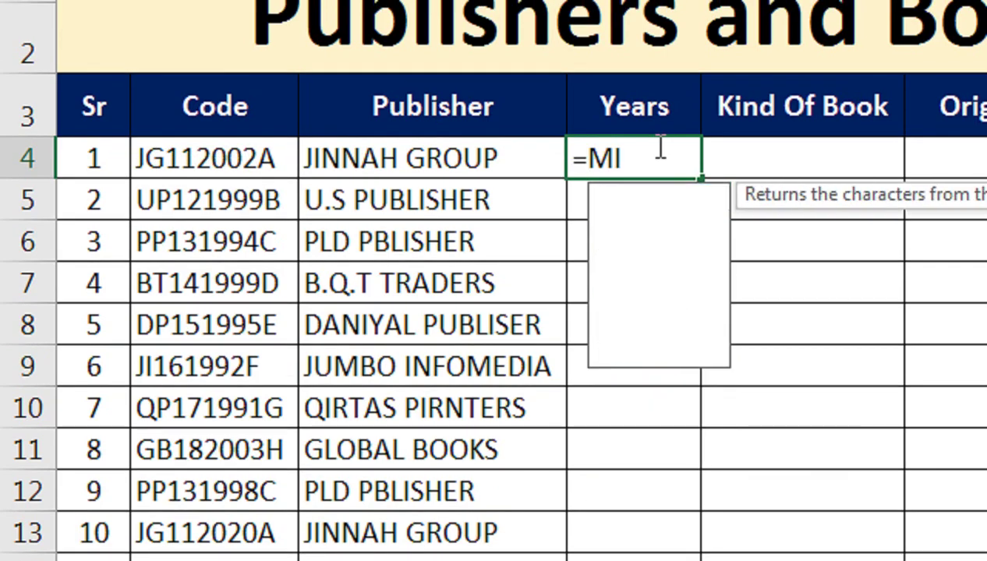
{"action": "type", "text": "D("}
{"action": "key", "text": "Left"}
{"action": "key", "text": "Left"}
{"action": "key", "text": "Right"}
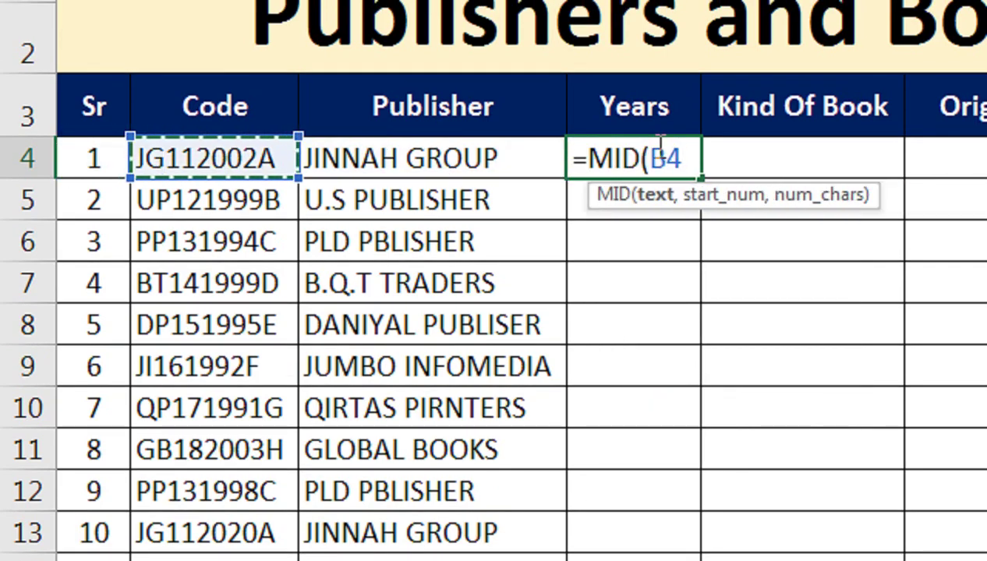
{"action": "type", "text": ","}
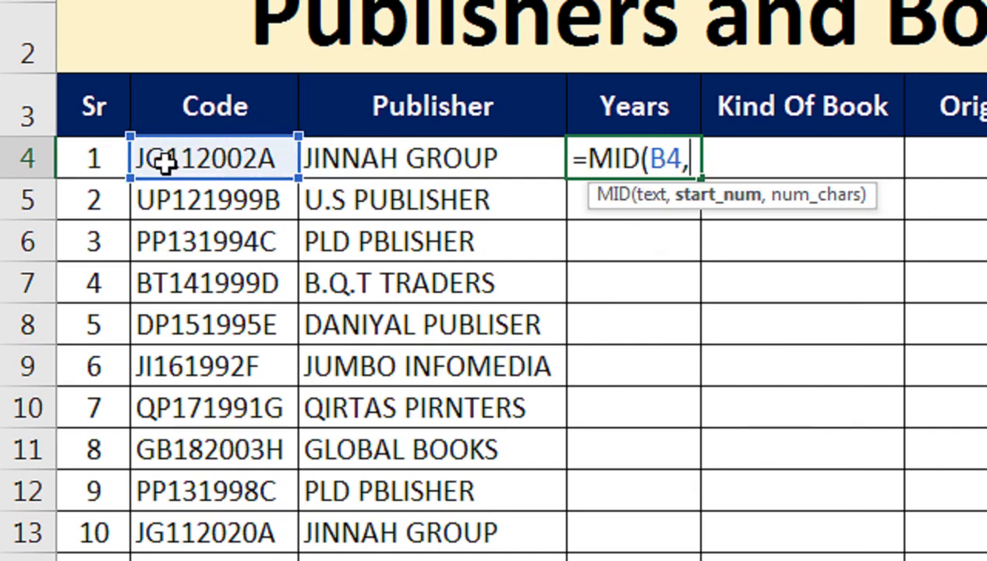
{"action": "type", "text": "5,4"}
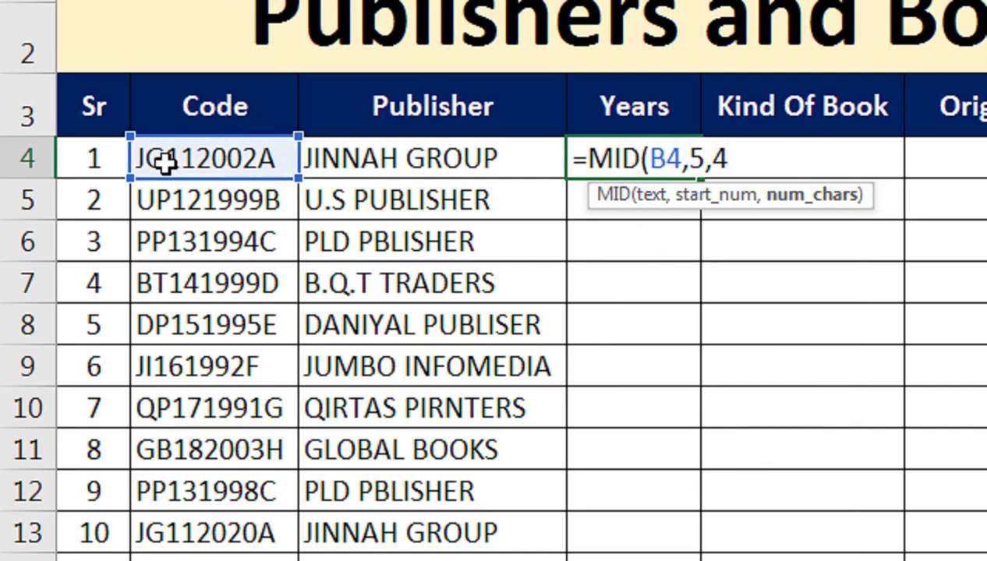
{"action": "key", "text": "Return"}
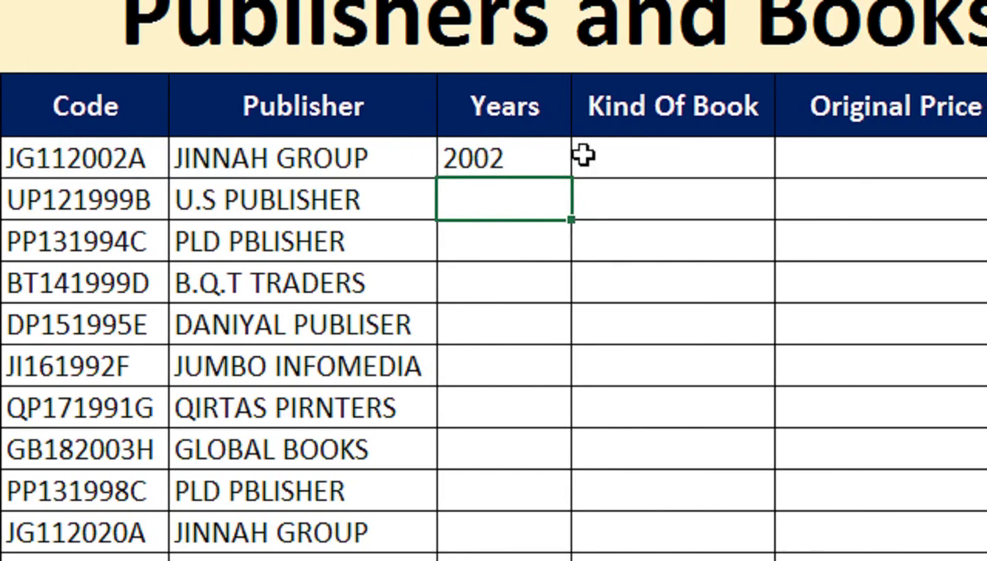
{"action": "left_click", "coordinate": [561, 168]}
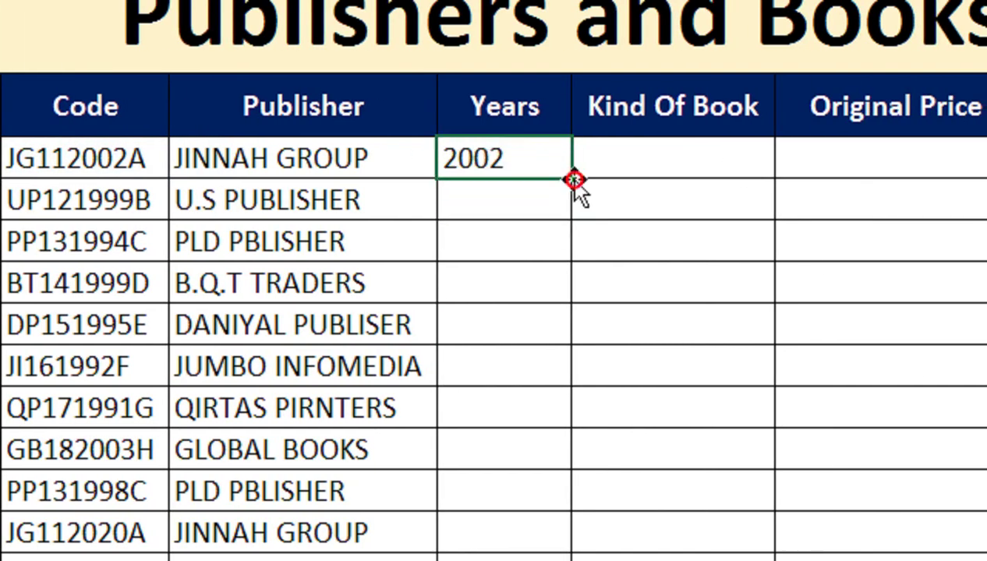
{"action": "double_click", "coordinate": [570, 179]}
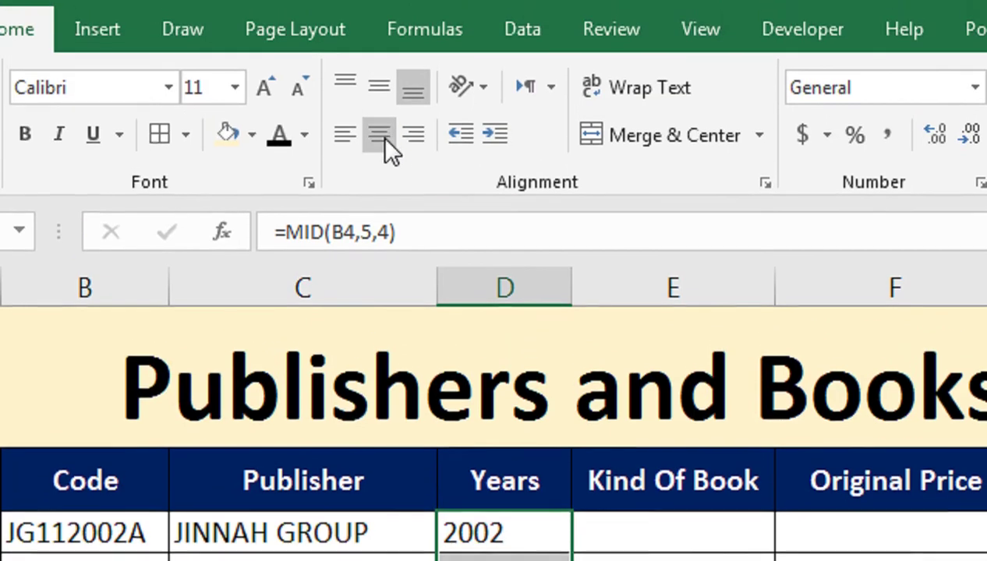
{"action": "left_click", "coordinate": [378, 66]}
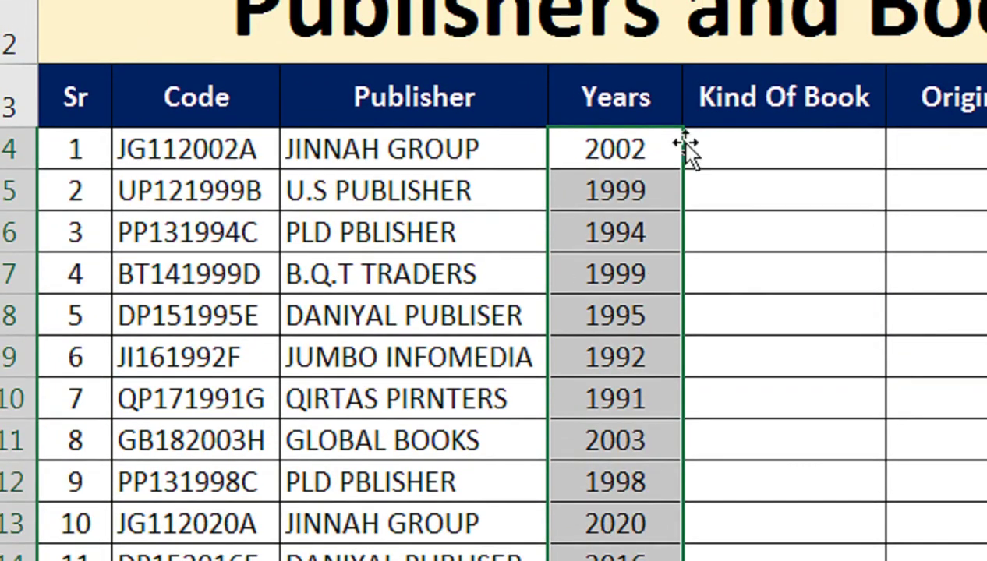
{"action": "left_click", "coordinate": [744, 136]}
{"action": "type", "text": "="}
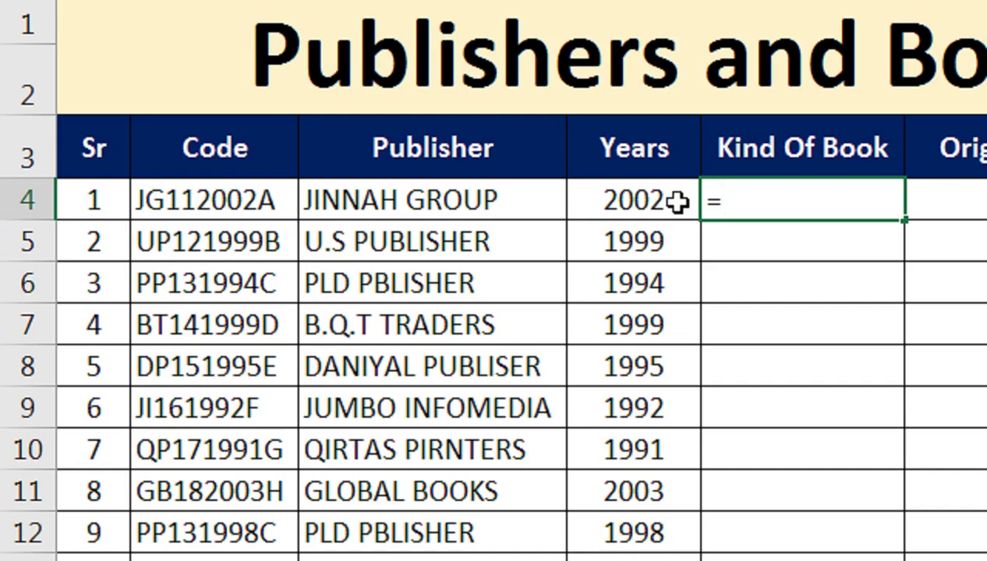
Enter =VLOOKUP(MID(B4,2,2),KB,2,FALSE) in E4, which returns #N/A
{"action": "type", "text": "VLO"}
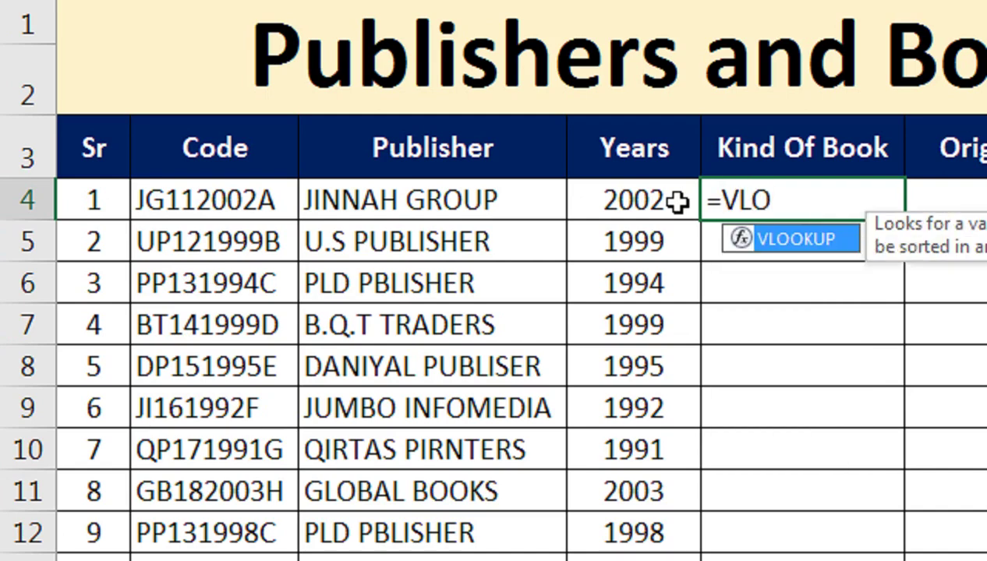
{"action": "key", "text": "Tab"}
{"action": "type", "text": "MID("}
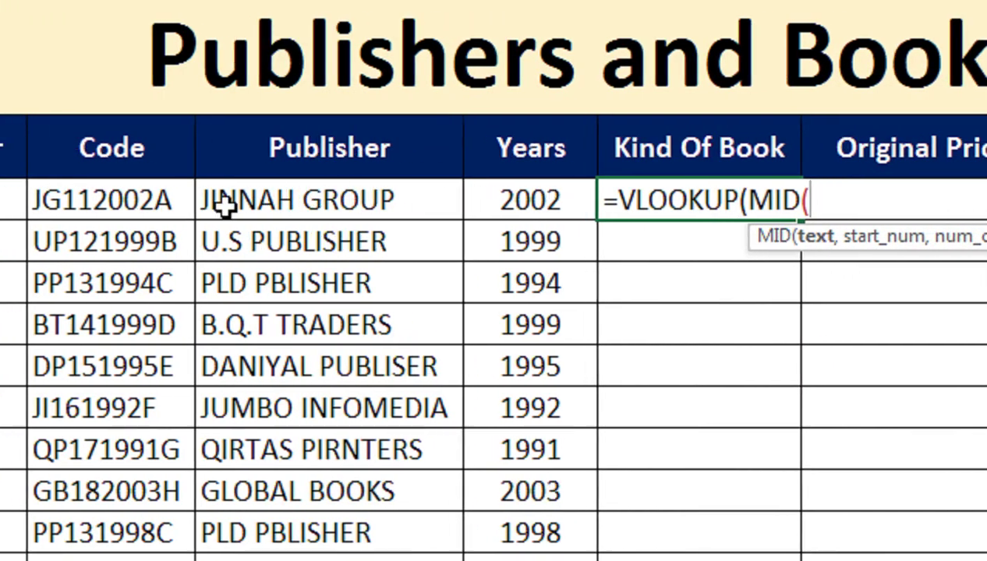
{"action": "left_click", "coordinate": [199, 201]}
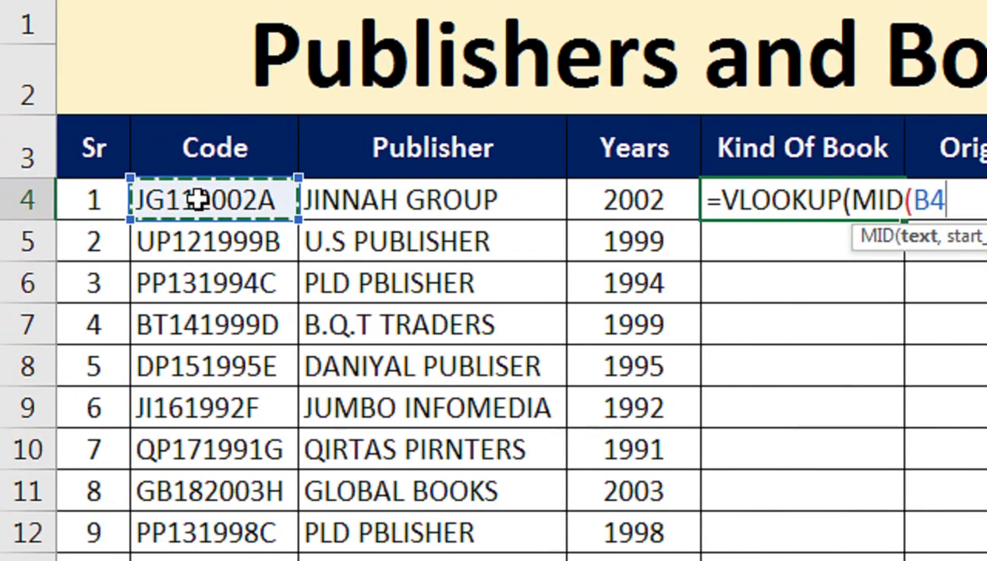
{"action": "type", "text": ","}
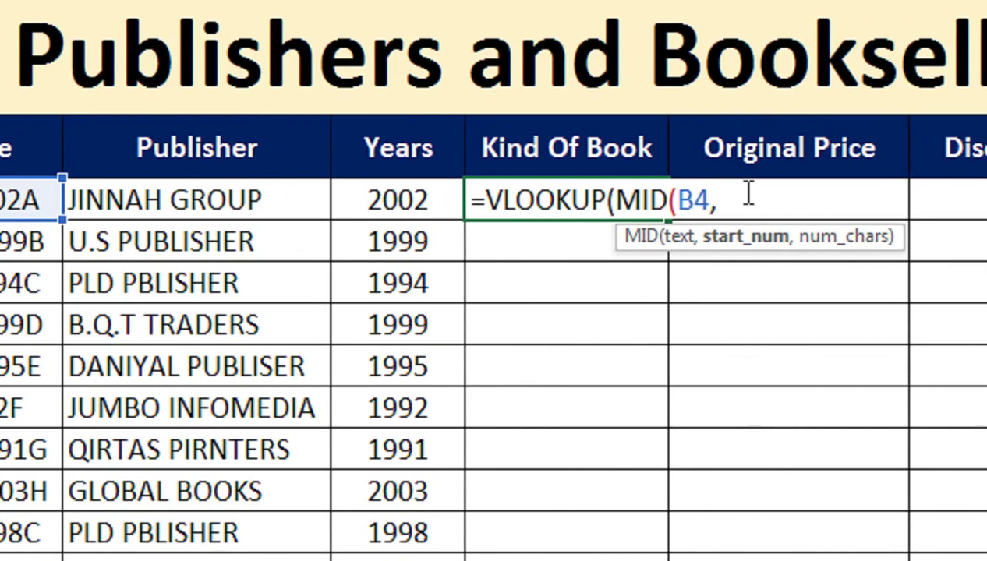
{"action": "type", "text": "2,"}
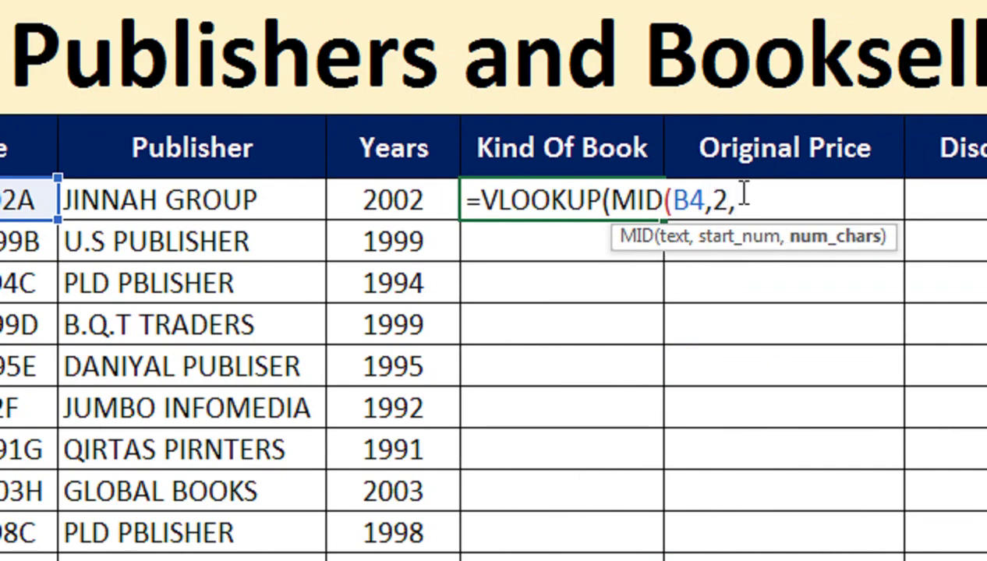
{"action": "type", "text": "2)"}
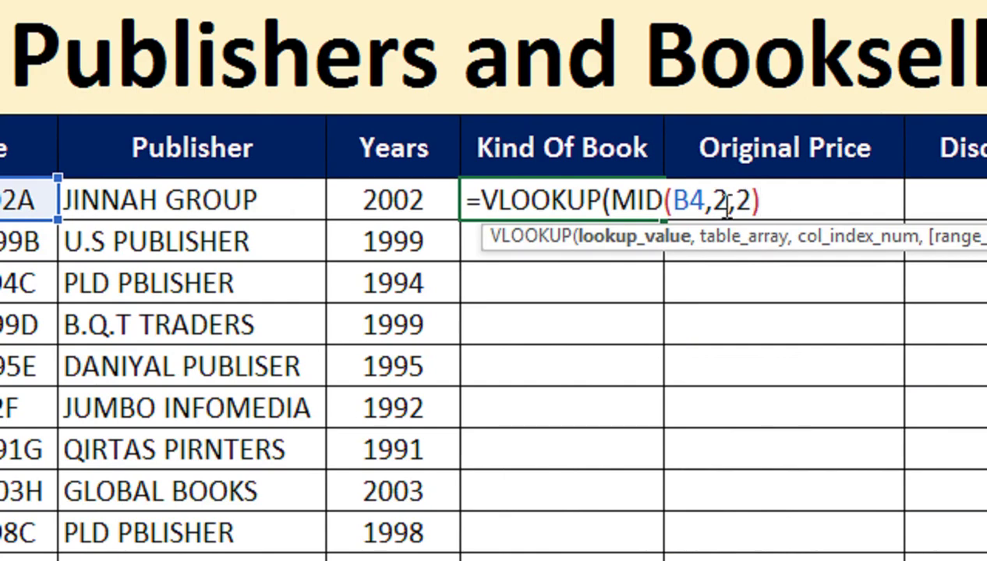
{"action": "type", "text": ","}
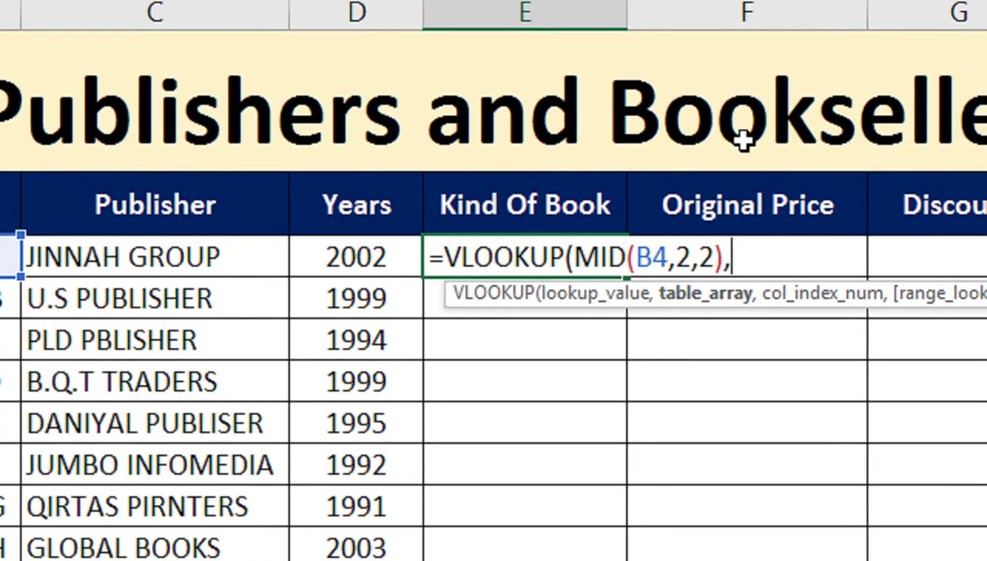
{"action": "type", "text": "KB"}
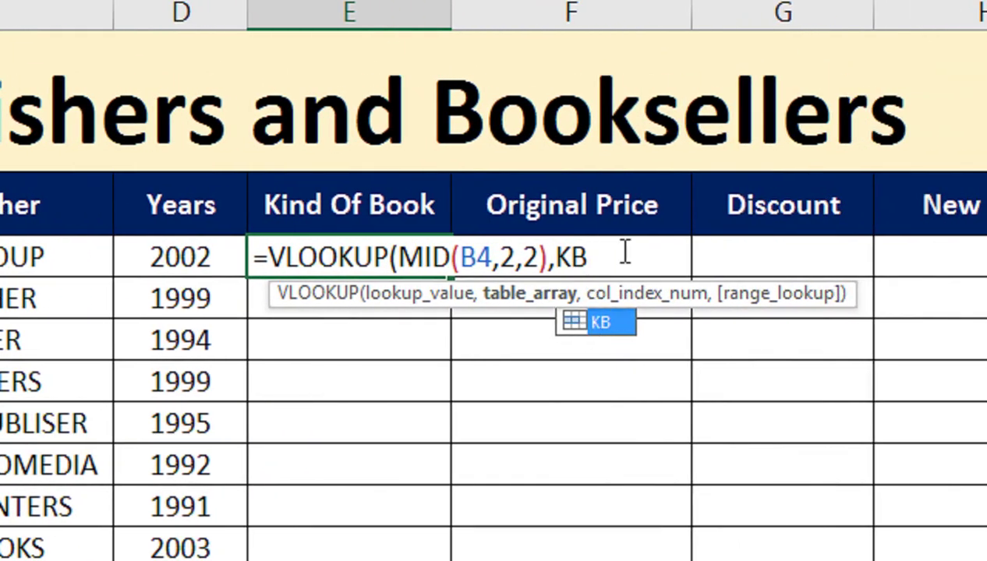
{"action": "type", "text": ",2"}
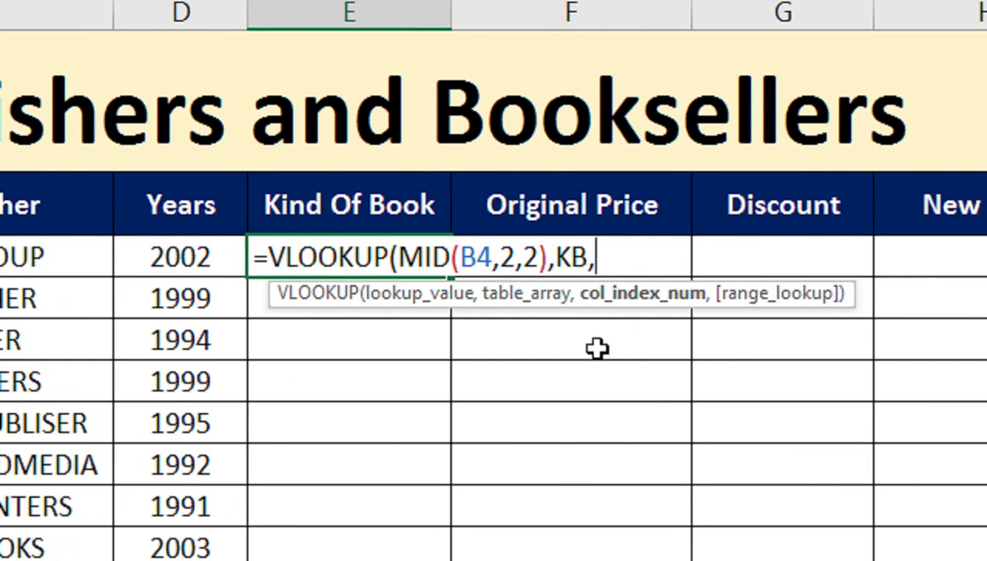
{"action": "type", "text": ","}
{"action": "key", "text": "Down"}
{"action": "key", "text": "Tab"}
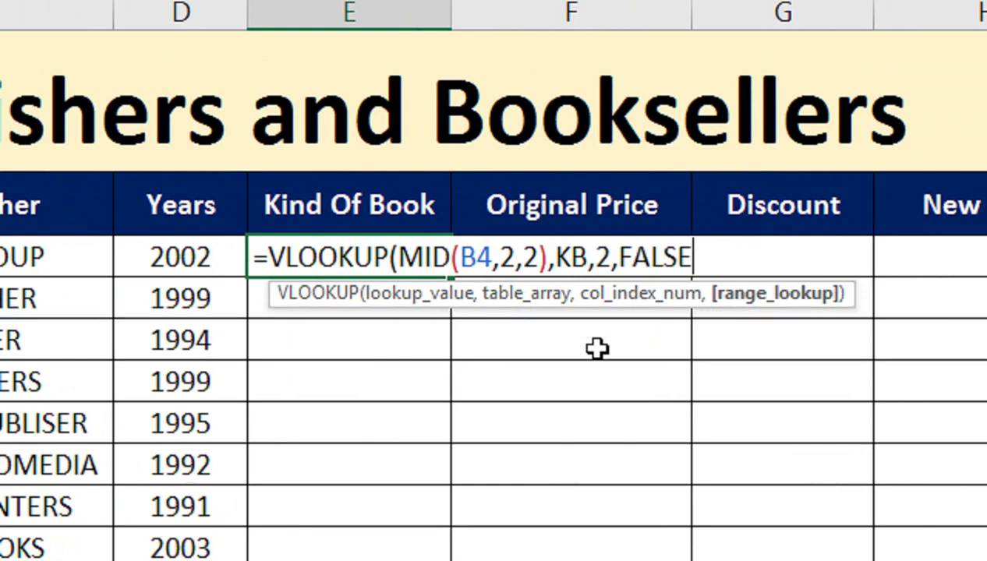
{"action": "type", "text": ")"}
{"action": "key", "text": "Return"}
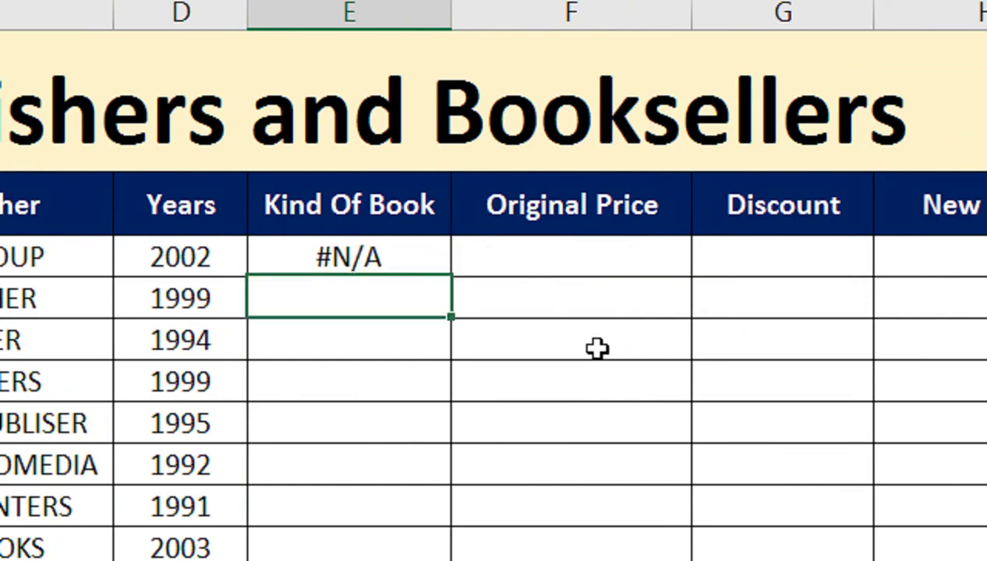
Change E4's MID start position from 2 to 3, giving MID(B4,3,2), and re-enter the formula
{"action": "left_click", "coordinate": [340, 251]}
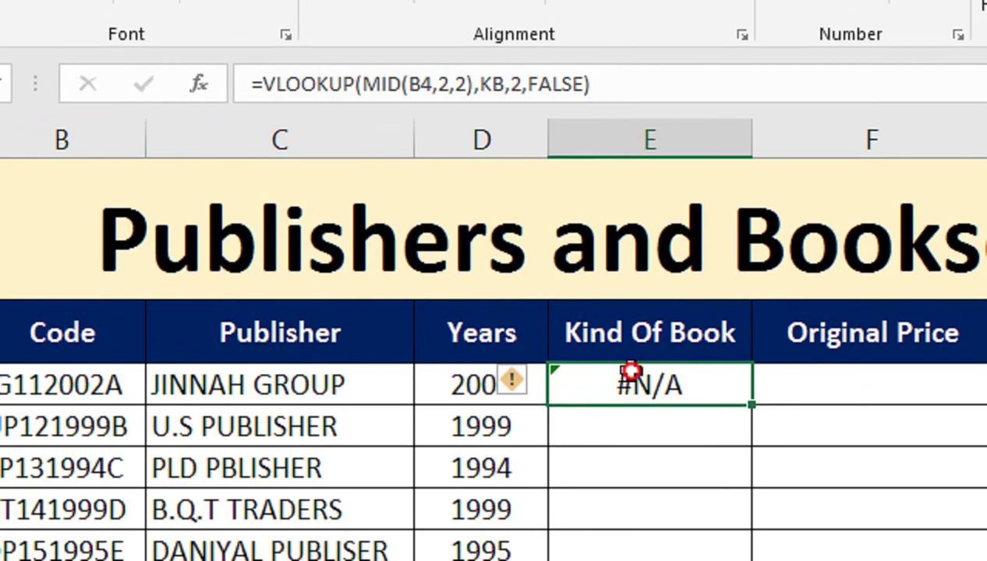
{"action": "double_click", "coordinate": [635, 399]}
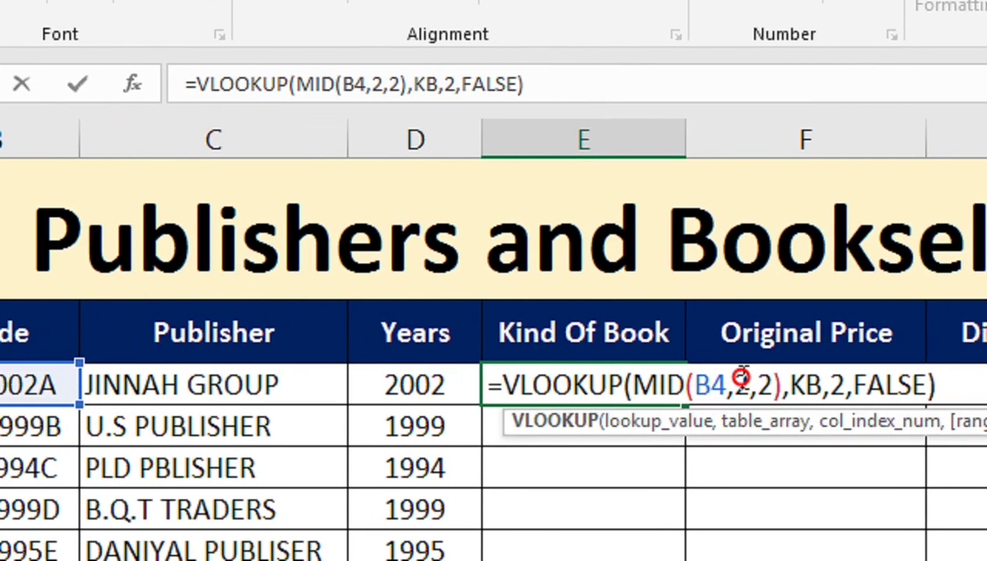
{"action": "left_click", "coordinate": [742, 383]}
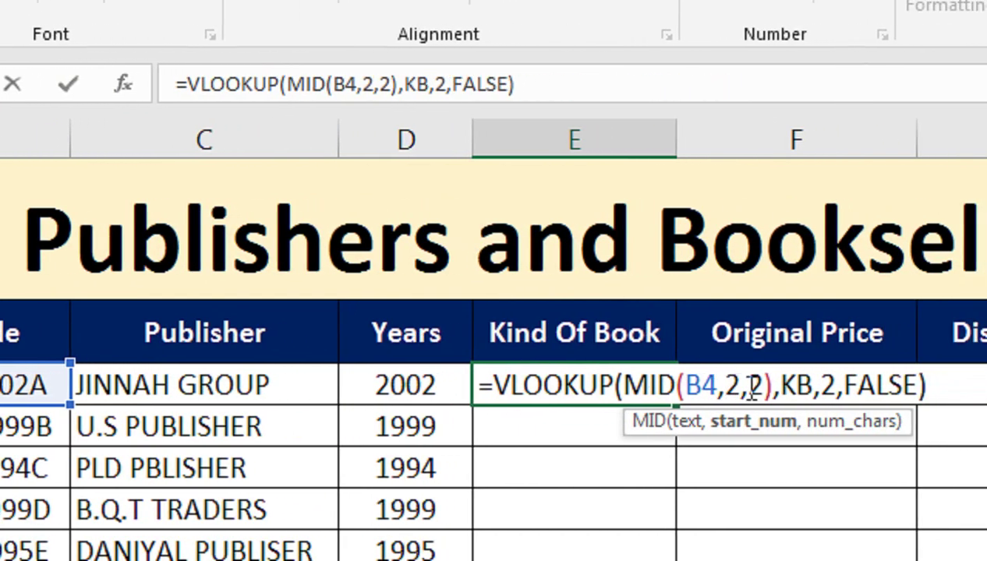
{"action": "double_click", "coordinate": [723, 385]}
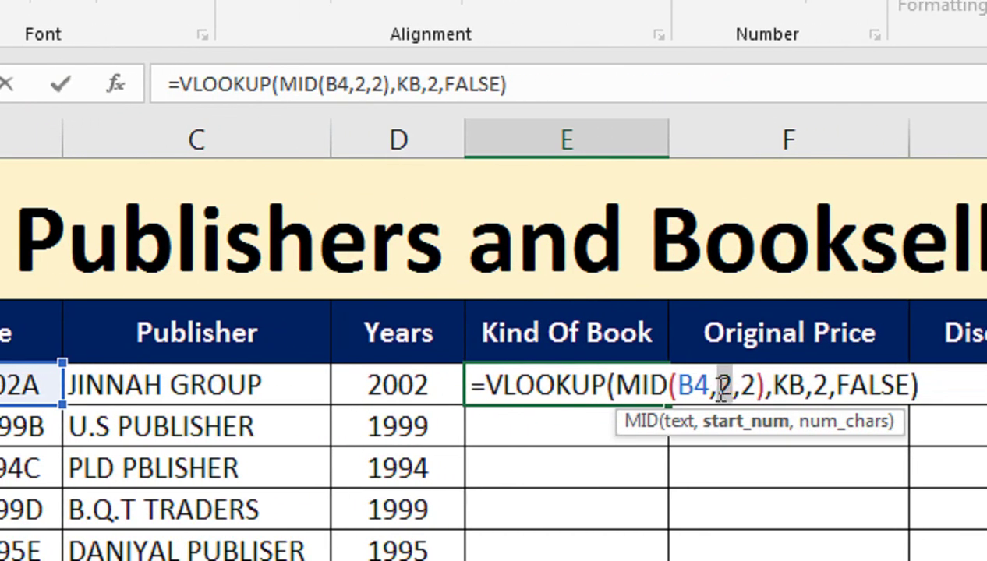
{"action": "type", "text": "3"}
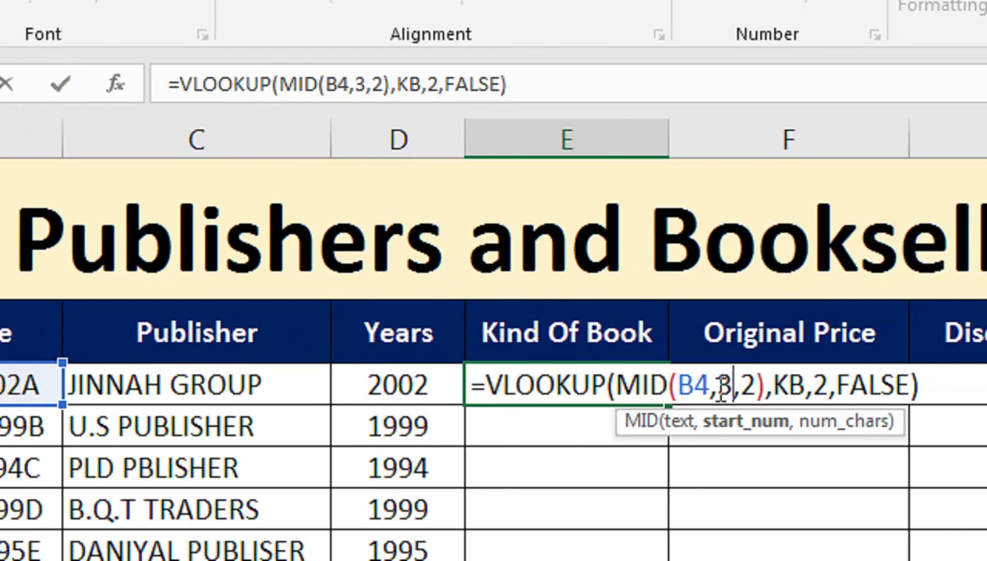
{"action": "key", "text": "Return"}
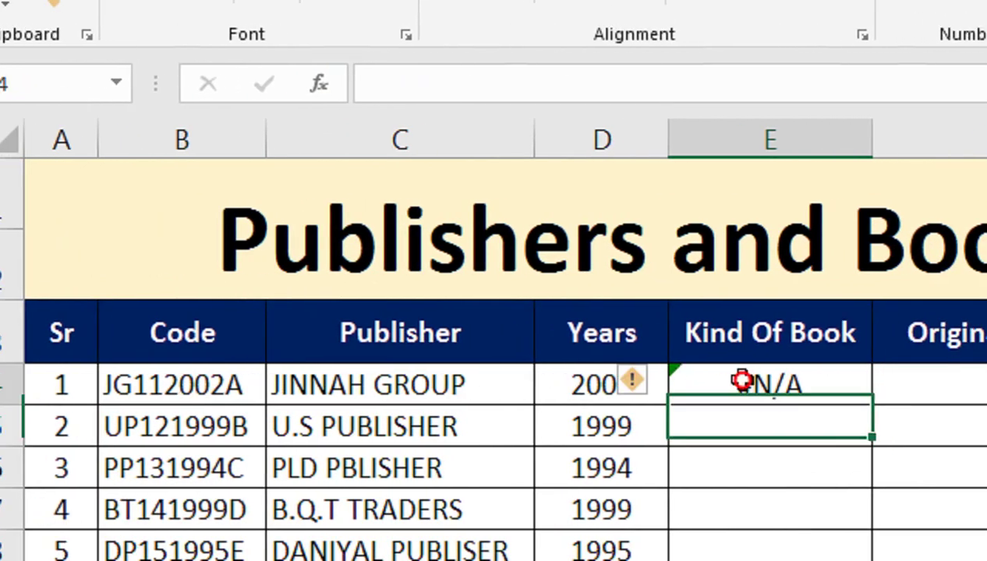
{"action": "left_click", "coordinate": [742, 381]}
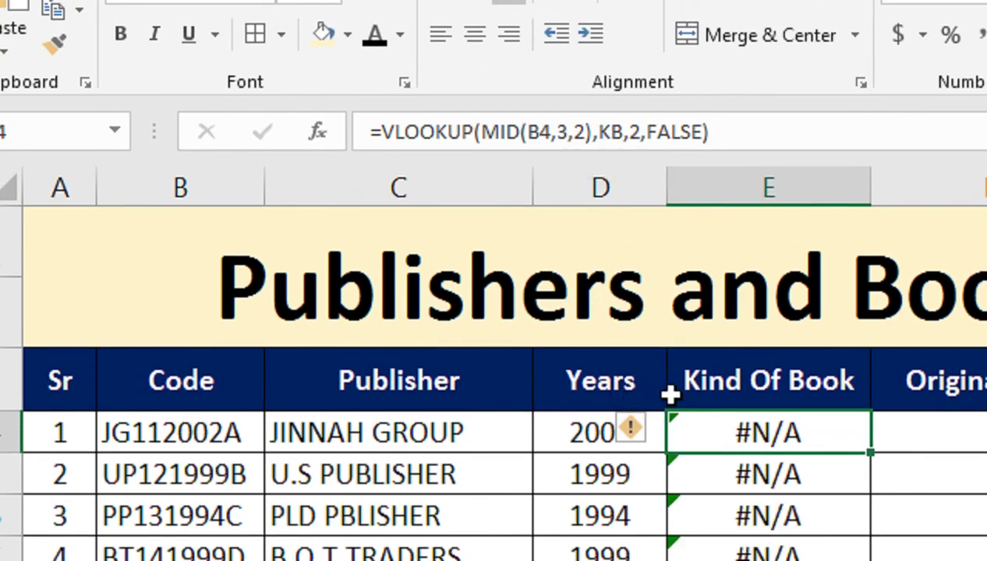
{"action": "mouse_move", "coordinate": [651, 429]}
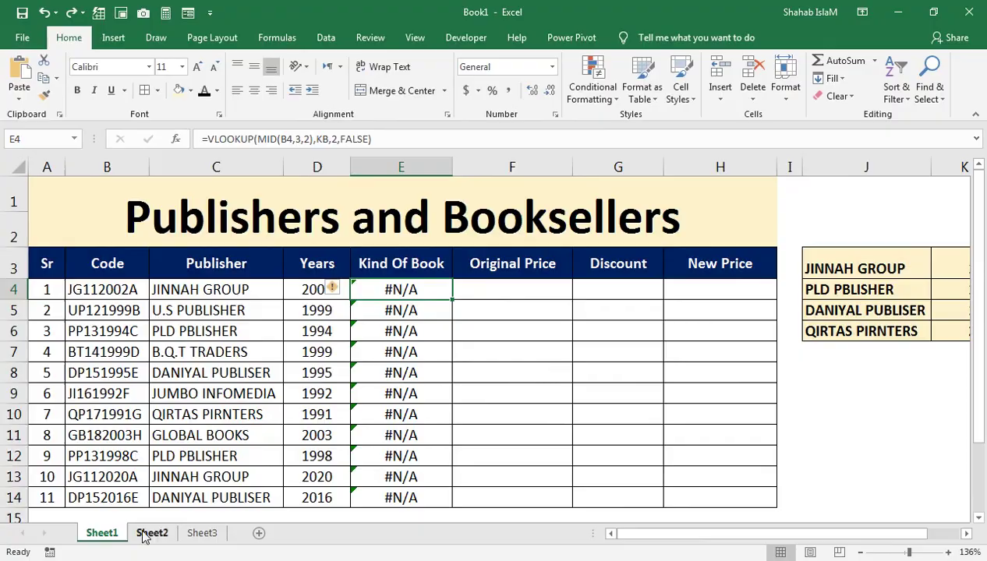
{"action": "left_click", "coordinate": [145, 535]}
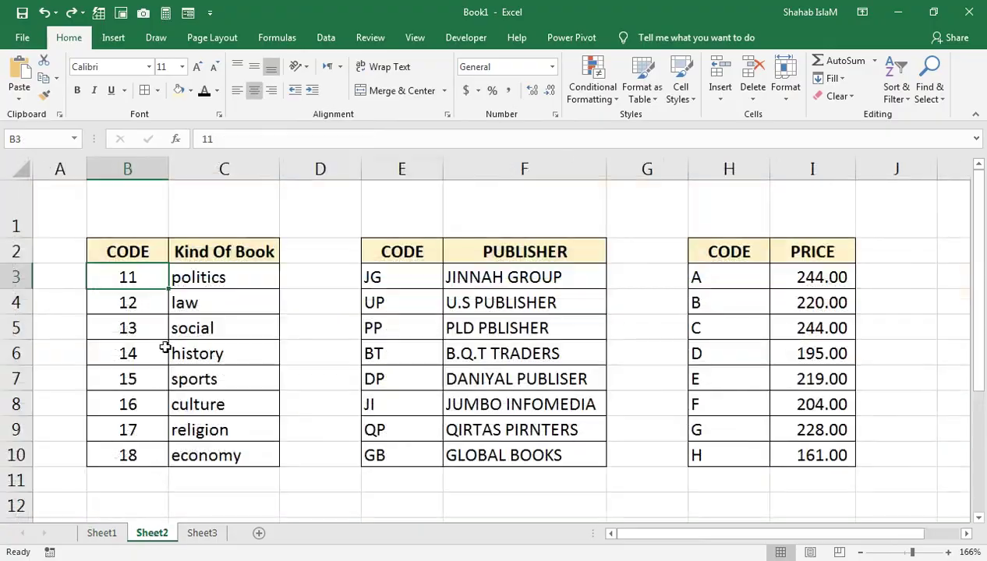
{"action": "left_click", "coordinate": [152, 290]}
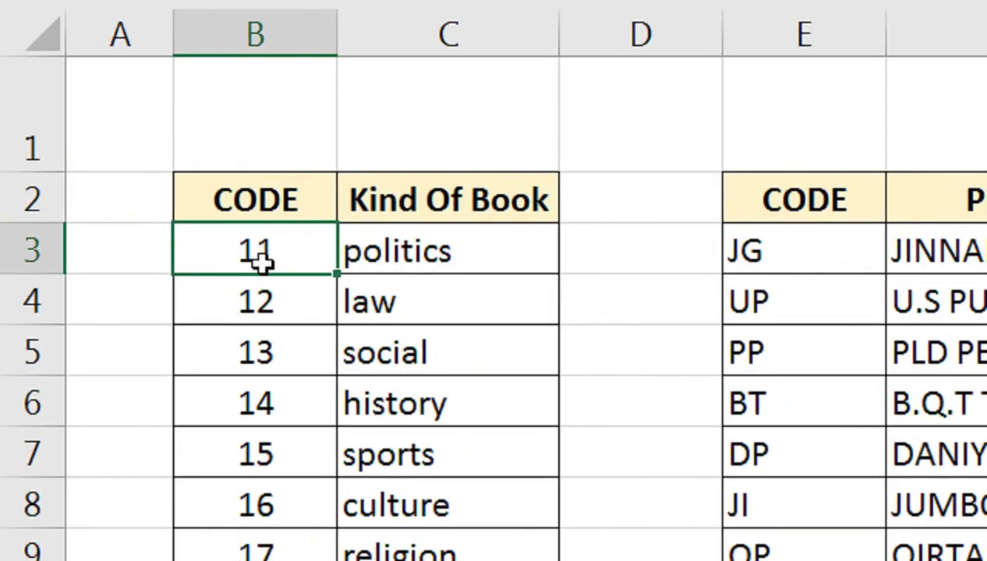
{"action": "left_click", "coordinate": [665, 141]}
{"action": "type", "text": "="}
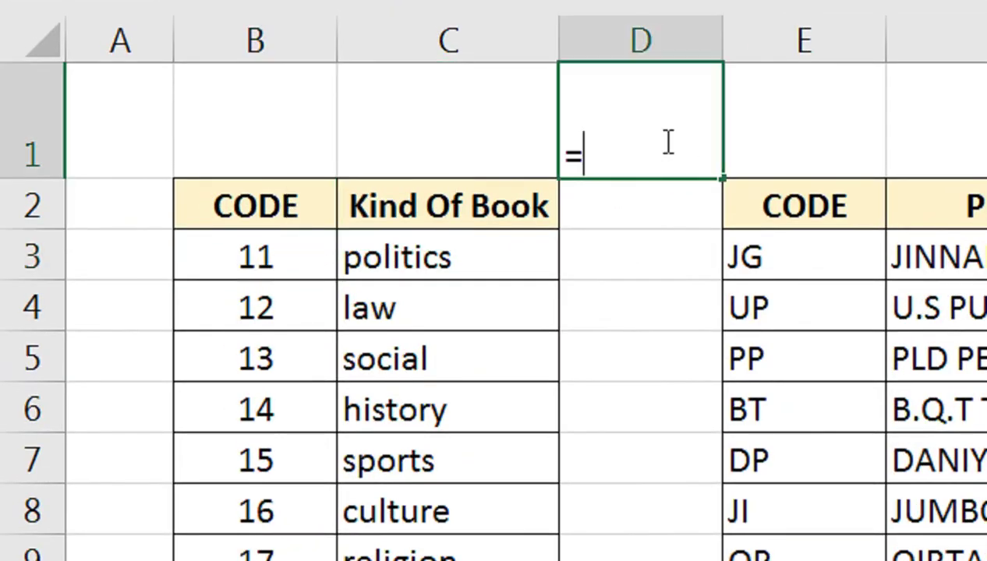
{"action": "type", "text": "VLOOKUP("}
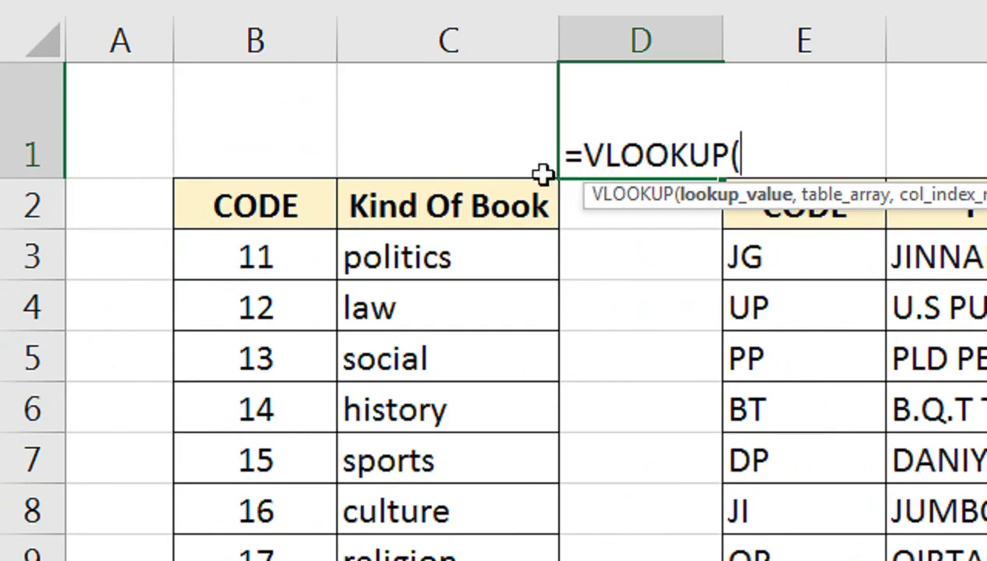
{"action": "left_click", "coordinate": [497, 163]}
{"action": "type", "text": ","}
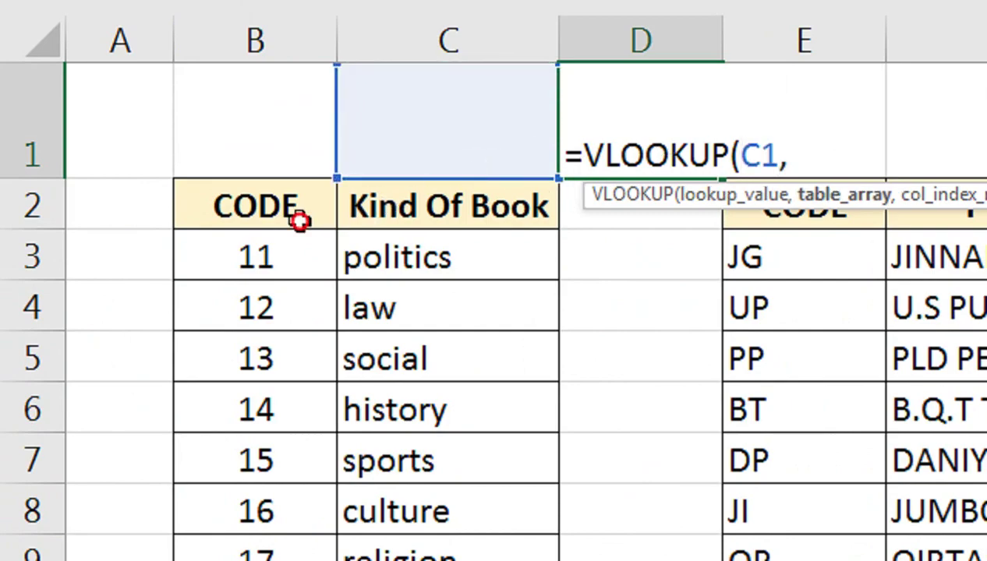
{"action": "left_click_drag", "start_coordinate": [293, 216], "coordinate": [437, 546]}
{"action": "type", "text": ","}
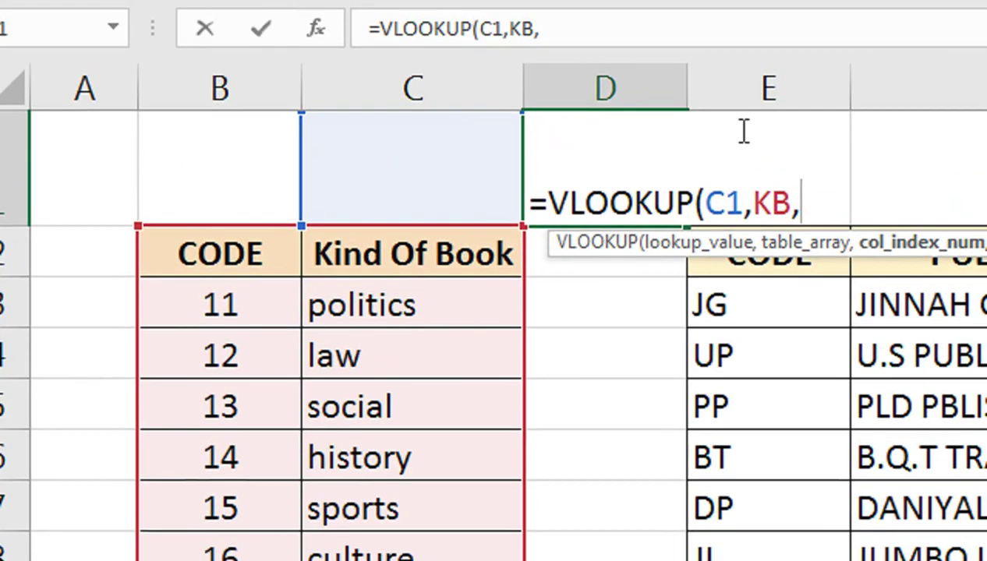
{"action": "type", "text": "2,"}
{"action": "key", "text": "Down"}
{"action": "key", "text": "Tab"}
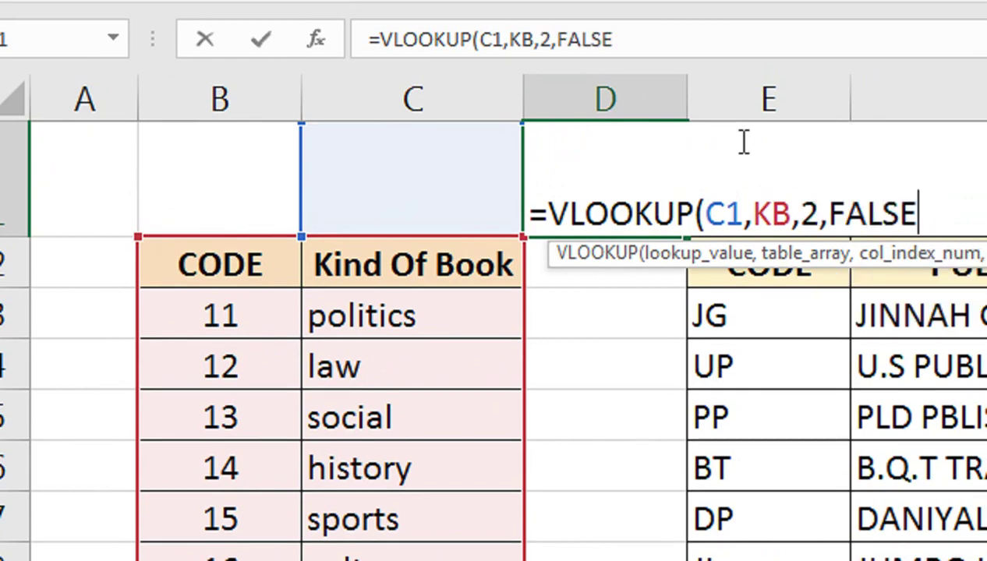
{"action": "key", "text": "Return"}
{"action": "key", "text": "Up"}
{"action": "key", "text": "Left"}
{"action": "type", "text": "11"}
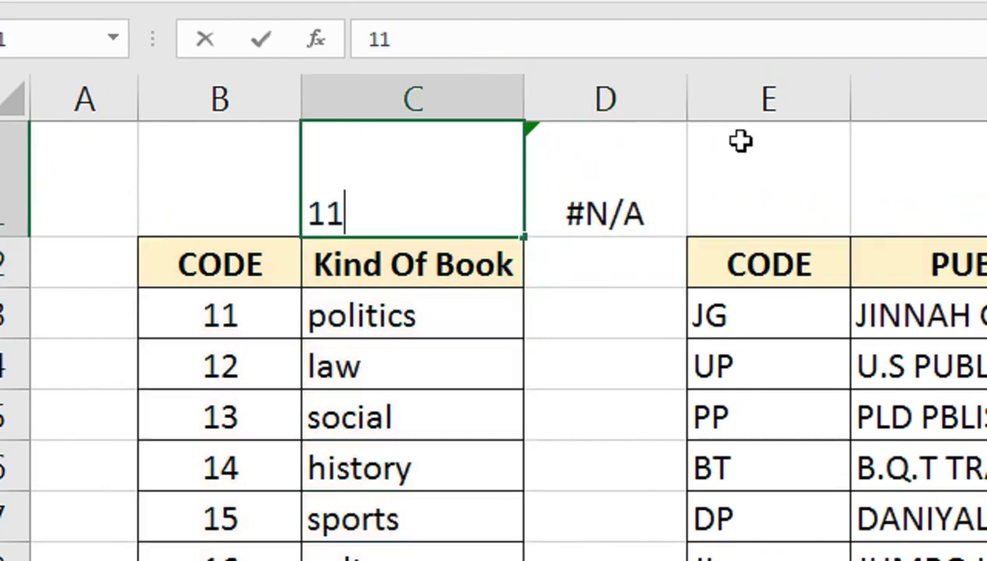
{"action": "key", "text": "Return"}
{"action": "left_click", "coordinate": [476, 190]}
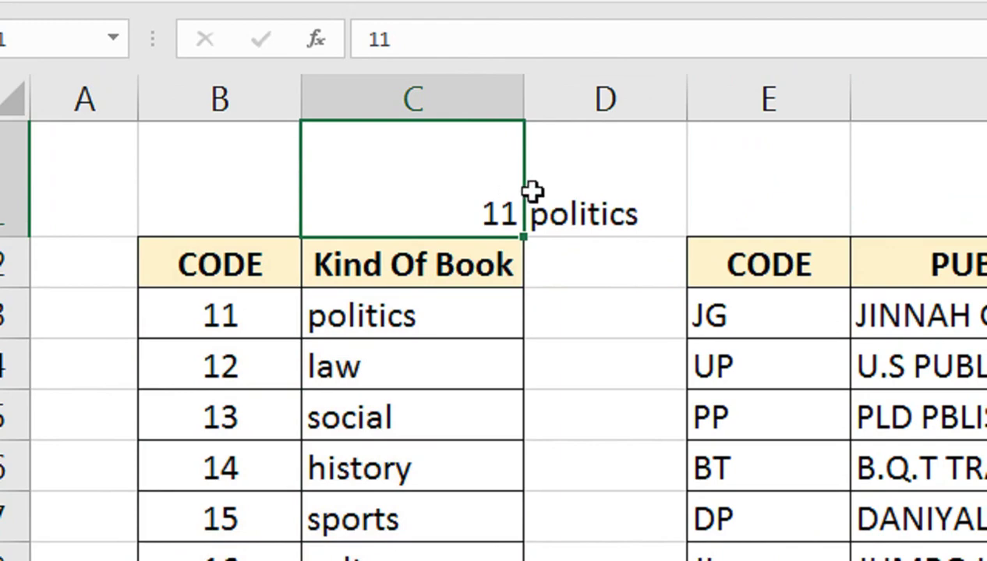
{"action": "left_click", "coordinate": [623, 205]}
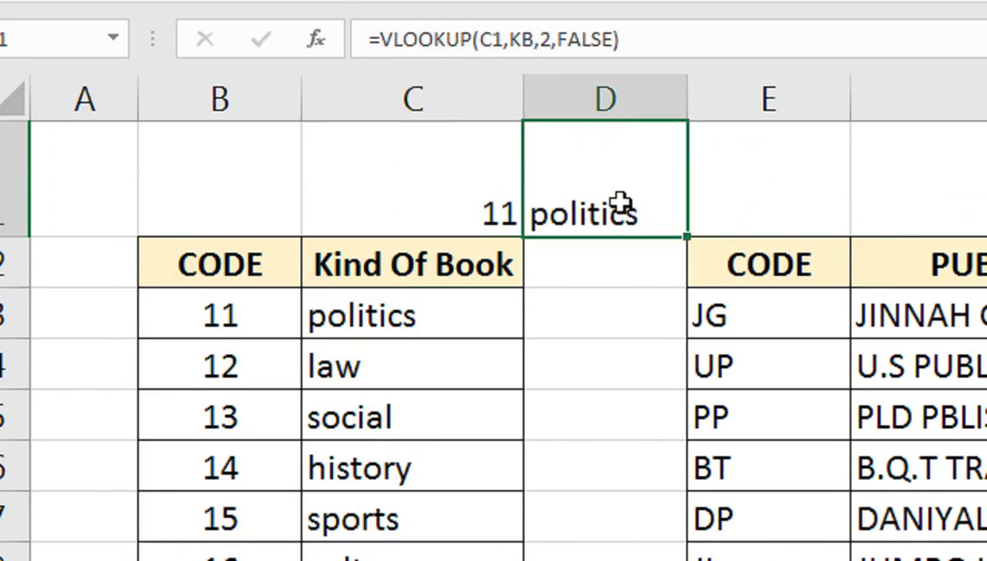
{"action": "left_click", "coordinate": [505, 209]}
{"action": "left_click", "coordinate": [531, 209]}
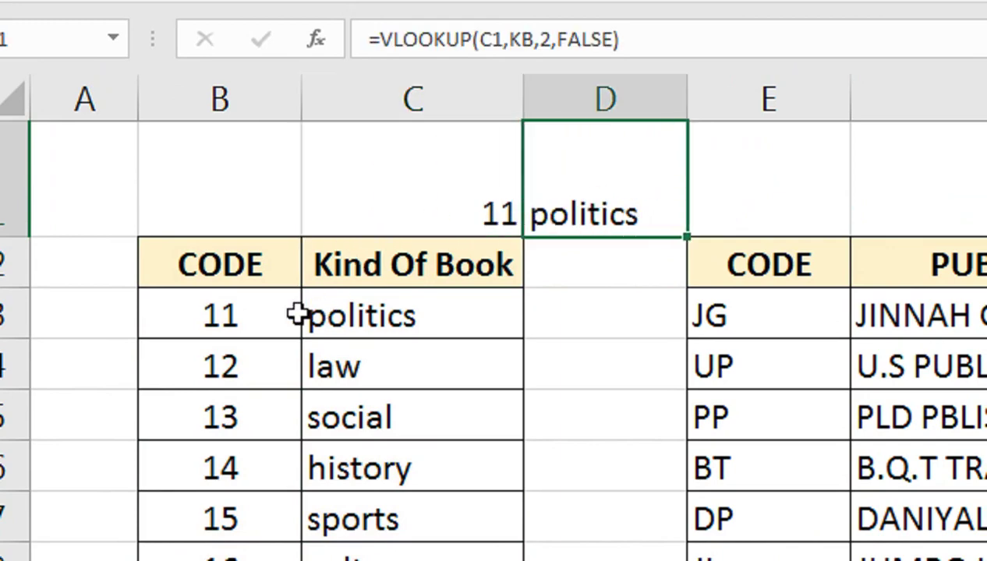
{"action": "left_click_drag", "start_coordinate": [546, 210], "coordinate": [496, 198]}
{"action": "key", "text": "Delete"}
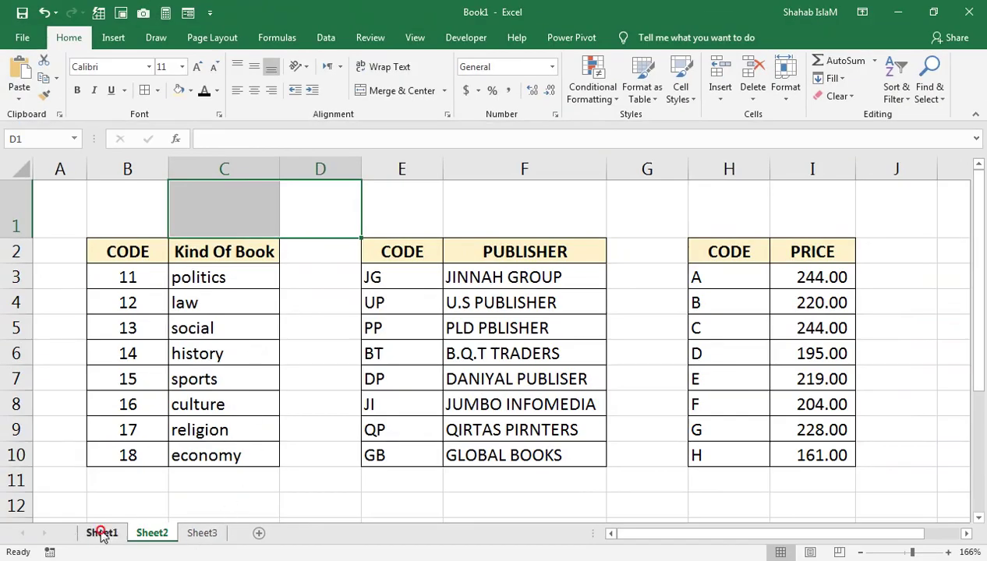
Back on Sheet1, enter a test =MID(B4,3,2) in F4 to see the extracted digits
{"action": "left_click", "coordinate": [101, 533]}
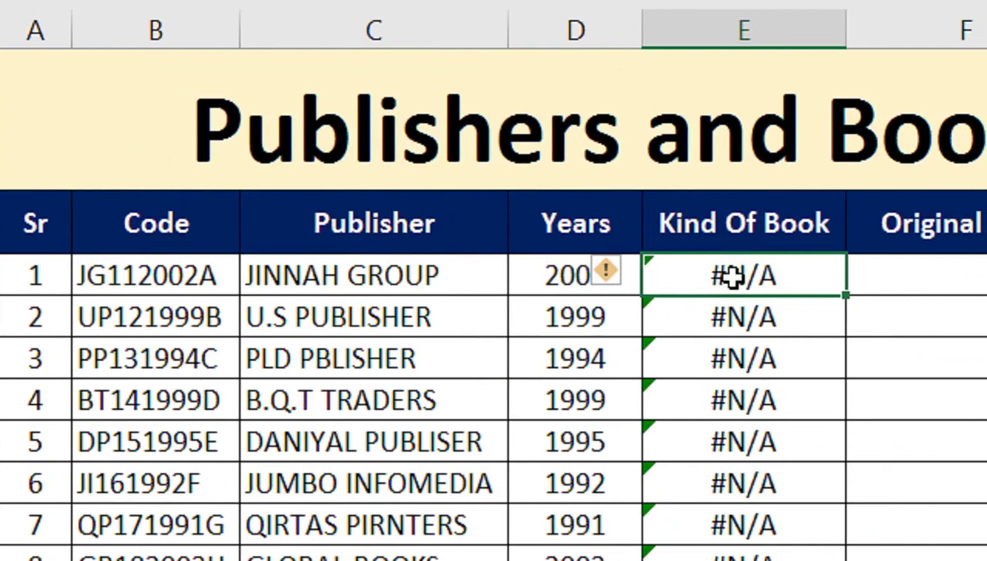
{"action": "left_click", "coordinate": [865, 275]}
{"action": "type", "text": "=M"}
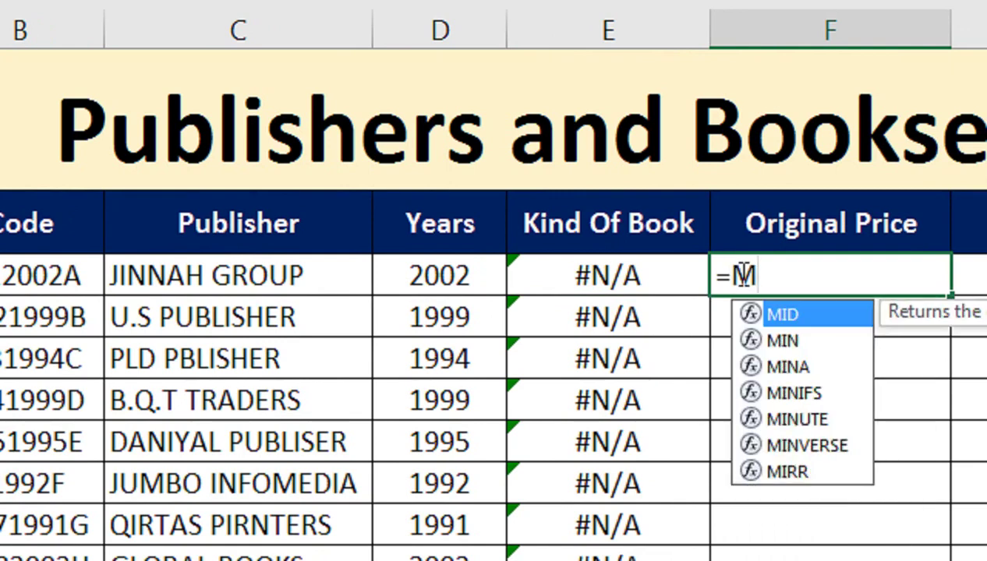
{"action": "key", "text": "Tab"}
{"action": "key", "text": "Left"}
{"action": "key", "text": "Left"}
{"action": "key", "text": "Left"}
{"action": "key", "text": "Left"}
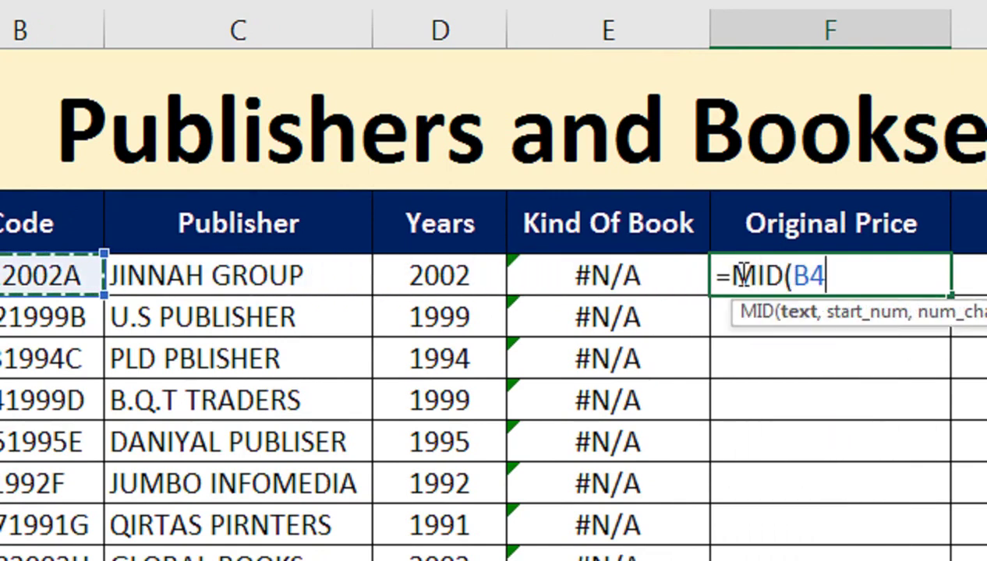
{"action": "type", "text": ","}
{"action": "type", "text": ",2"}
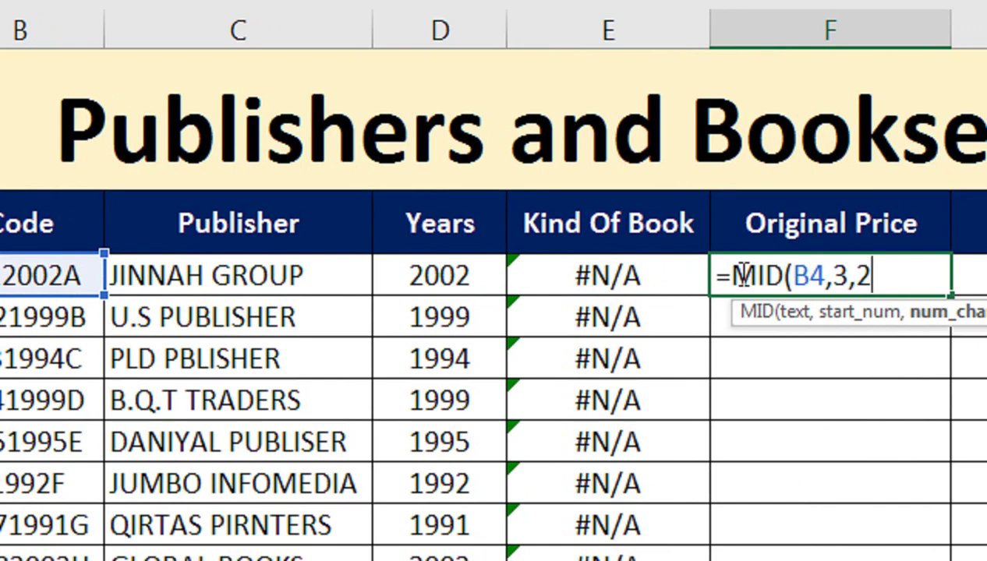
{"action": "type", "text": ")"}
{"action": "key", "text": "Return"}
{"action": "left_click", "coordinate": [744, 275]}
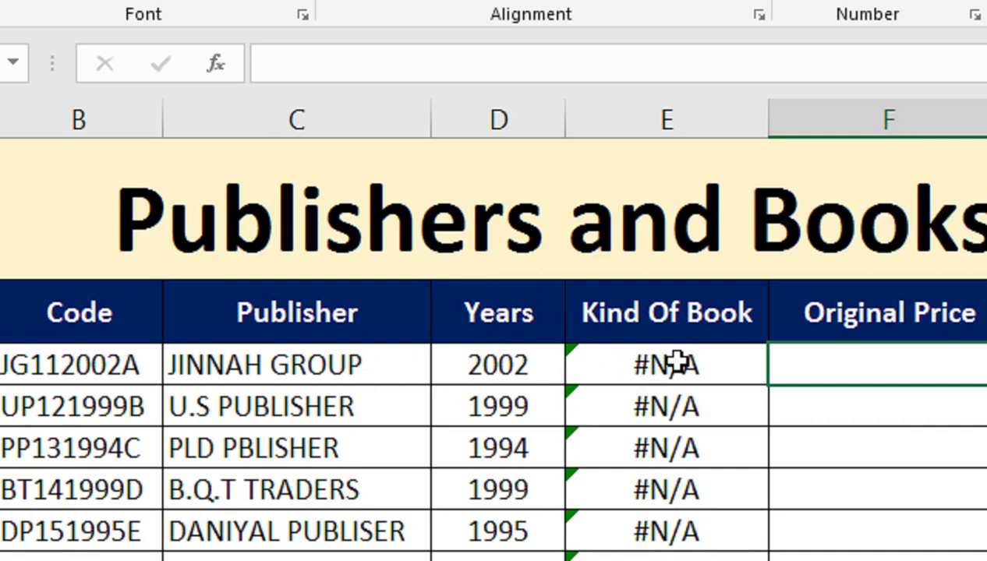
Rewrite E4 as =VLOOKUP(VALUE(MID(B4,3,2)),KB,2,FALSE) so it returns politics
{"action": "double_click", "coordinate": [637, 364]}
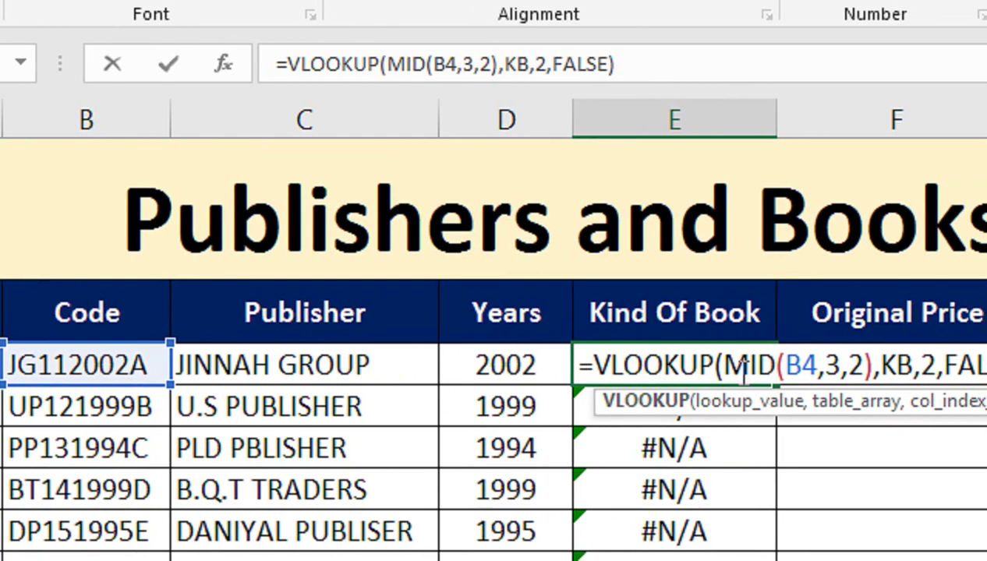
{"action": "left_click", "coordinate": [727, 366]}
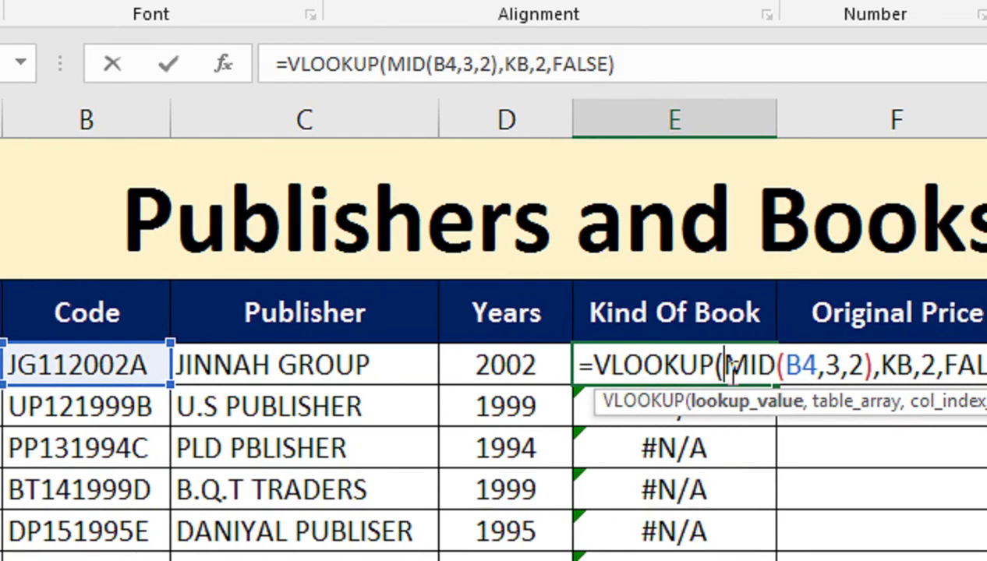
{"action": "type", "text": "VLA"}
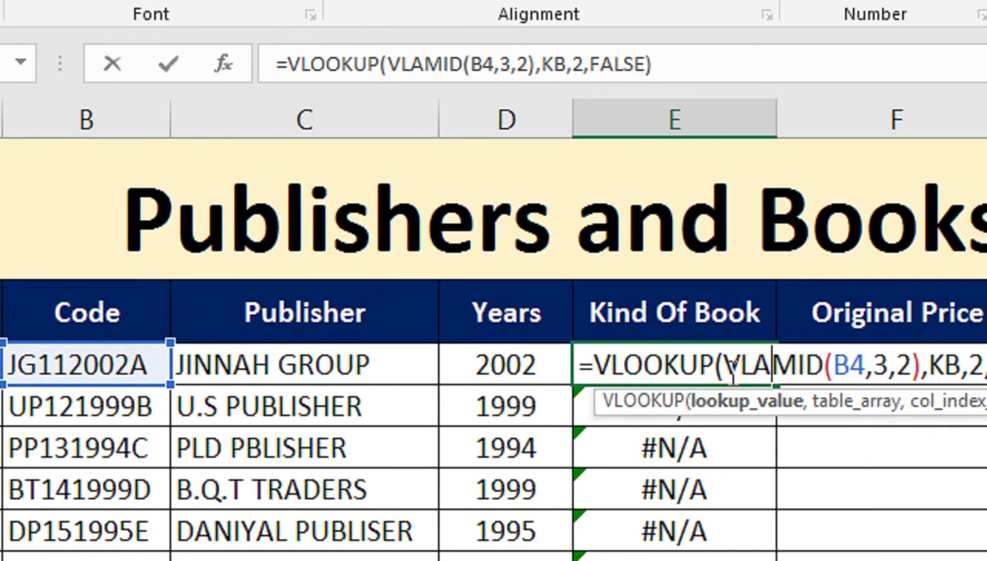
{"action": "key", "text": "BackSpace"}
{"action": "key", "text": "BackSpace"}
{"action": "type", "text": "A"}
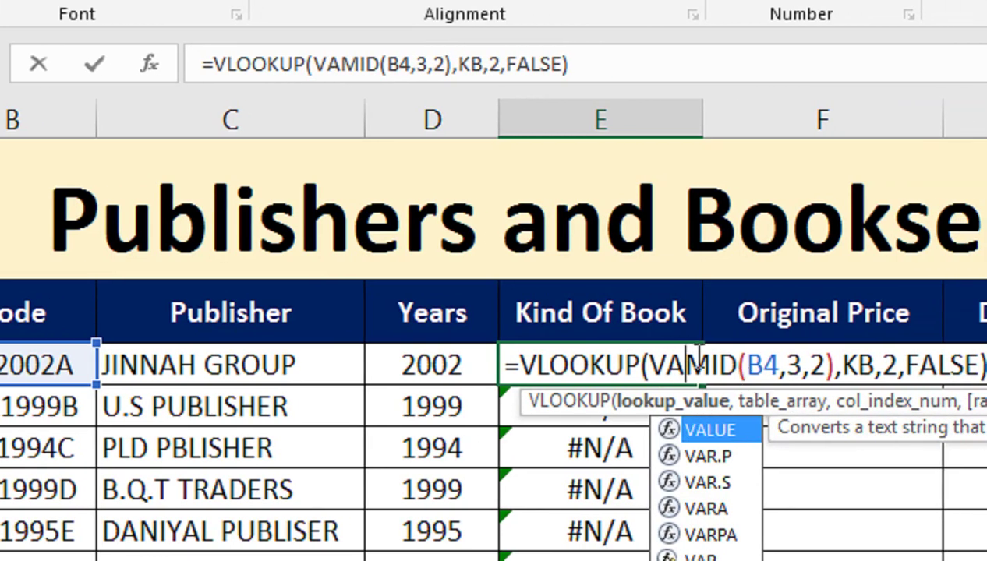
{"action": "key", "text": "Tab"}
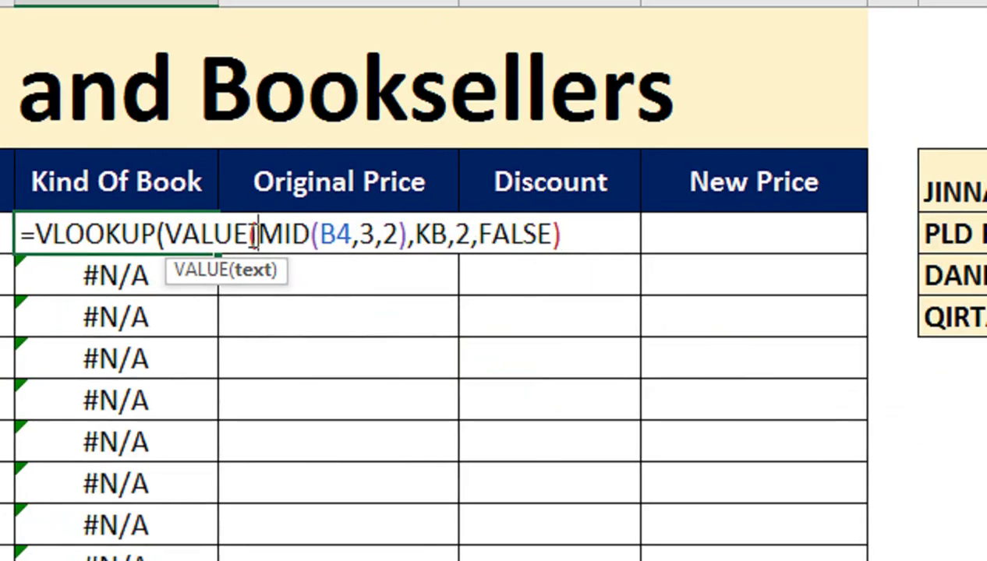
{"action": "left_click", "coordinate": [416, 233]}
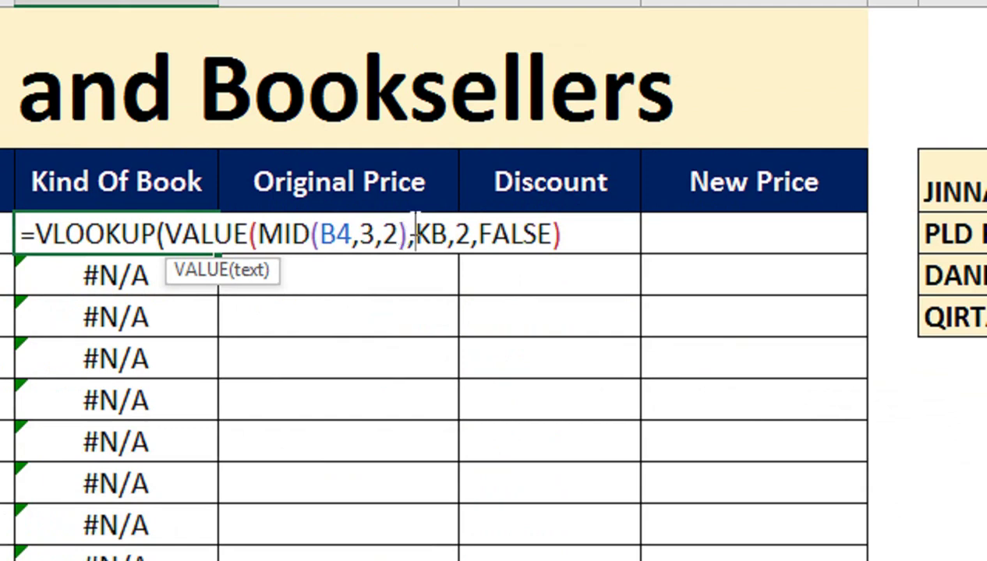
{"action": "left_click", "coordinate": [404, 233]}
{"action": "type", "text": ")"}
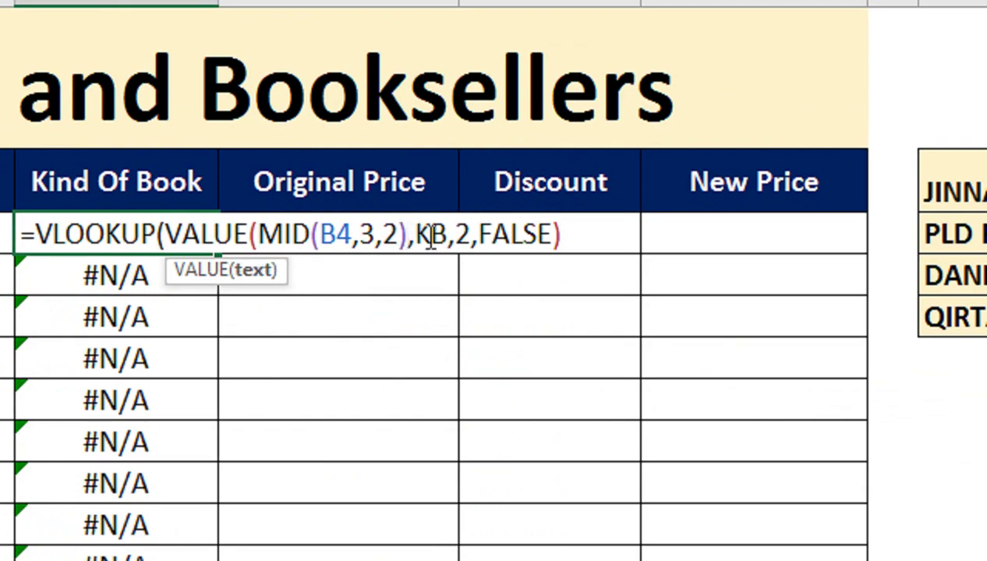
{"action": "type", "text": ")"}
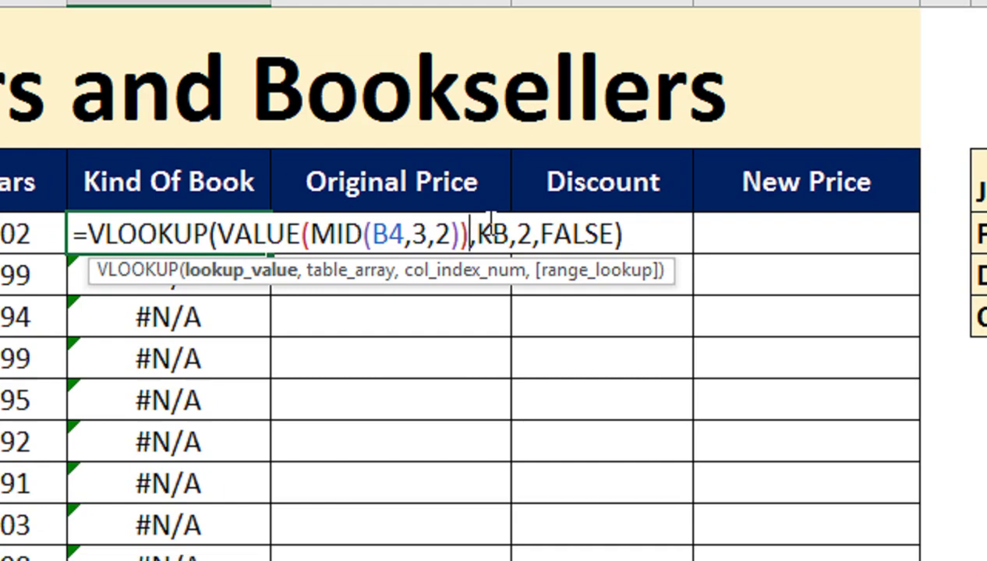
{"action": "key", "text": "Return"}
{"action": "left_click", "coordinate": [220, 216]}
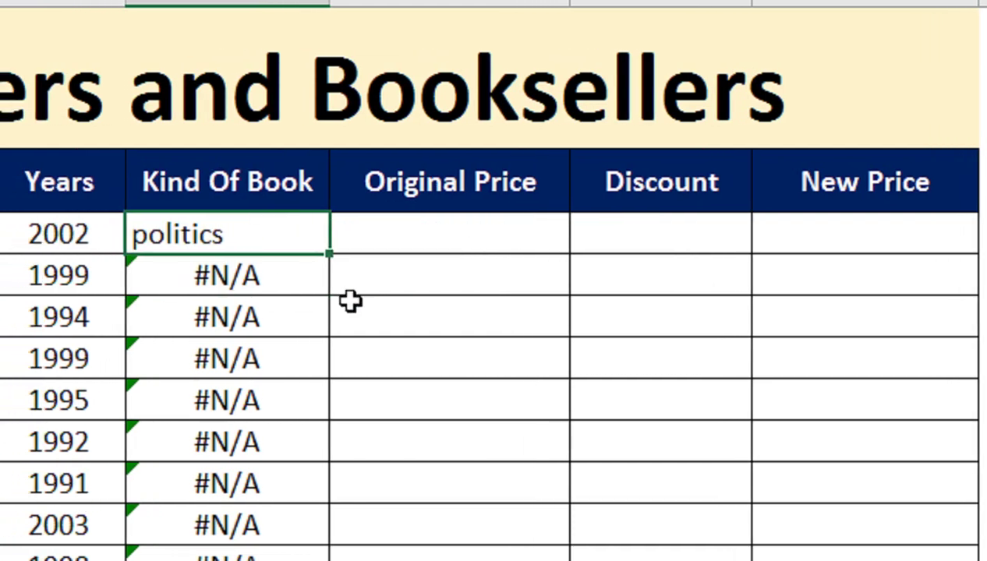
Fill E4's Kind Of Book formula down through E14 and left-align E4:E14
{"action": "double_click", "coordinate": [336, 253]}
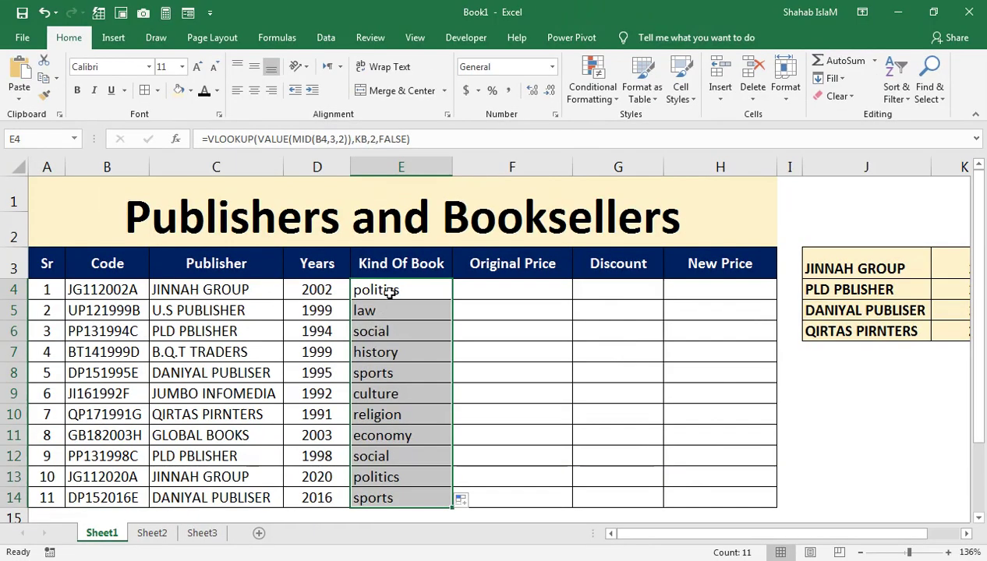
{"action": "left_click", "coordinate": [393, 289]}
{"action": "left_click_drag", "start_coordinate": [393, 289], "coordinate": [440, 497]}
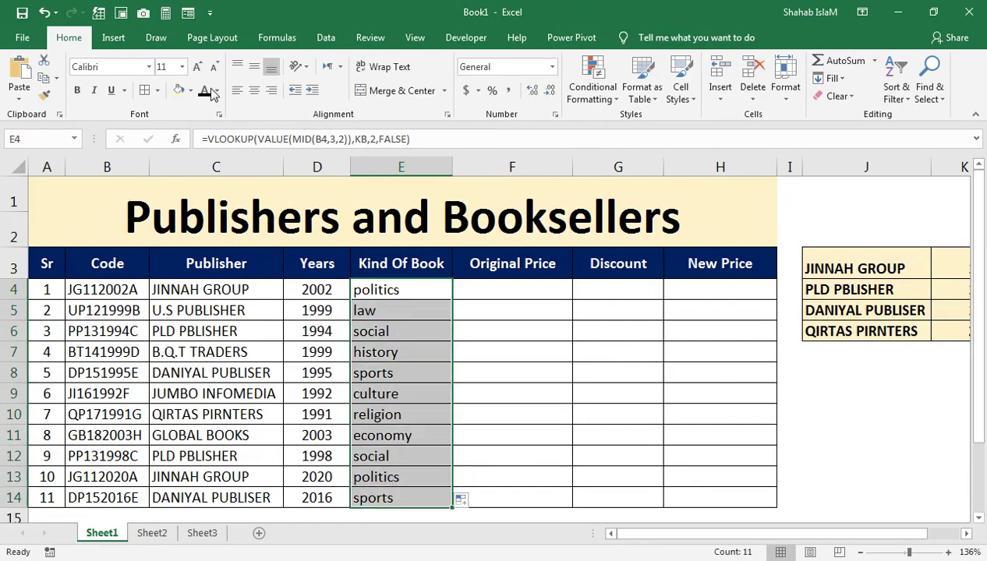
{"action": "left_click", "coordinate": [254, 89]}
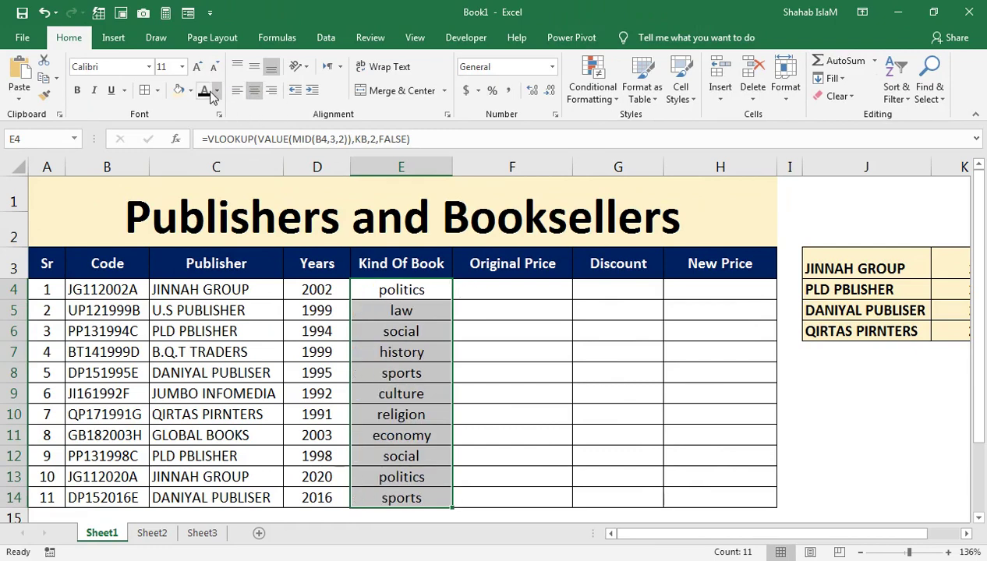
{"action": "left_click", "coordinate": [237, 90]}
Begin F4's formula as =VLOOKUP(RIGHT(B4,1),PRICE to look up each code's last letter
{"action": "left_click", "coordinate": [469, 290]}
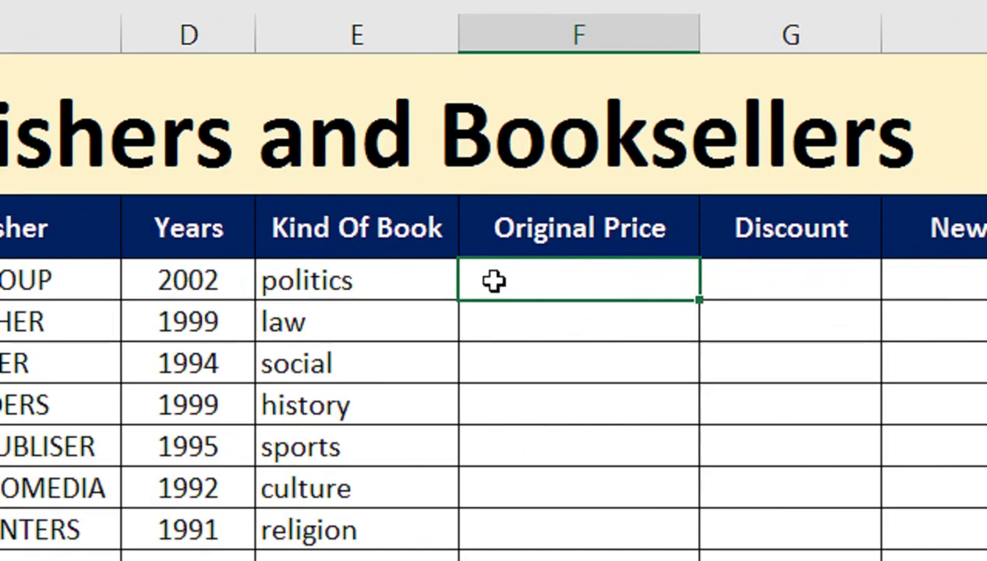
{"action": "type", "text": "=V"}
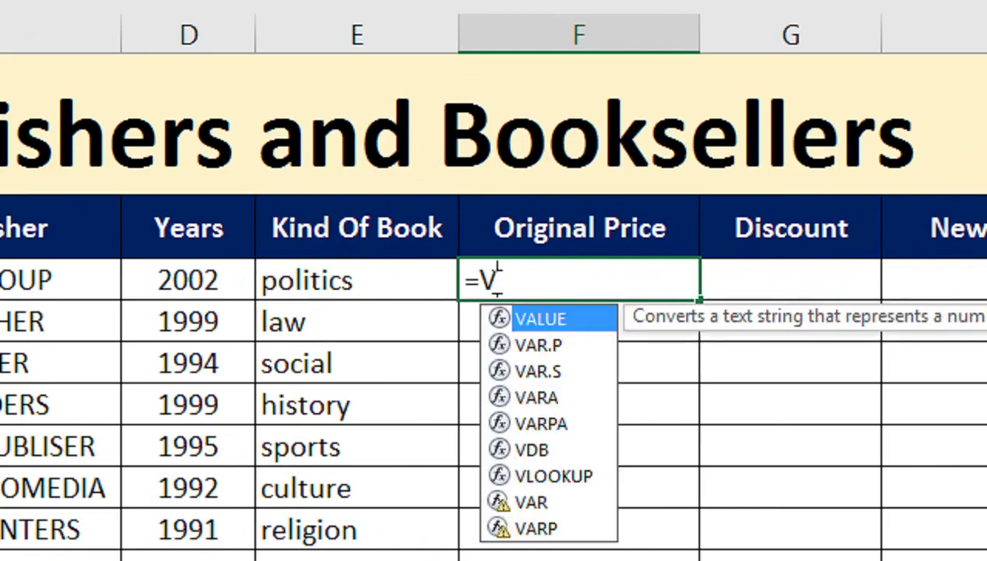
{"action": "type", "text": "LOOKUP("}
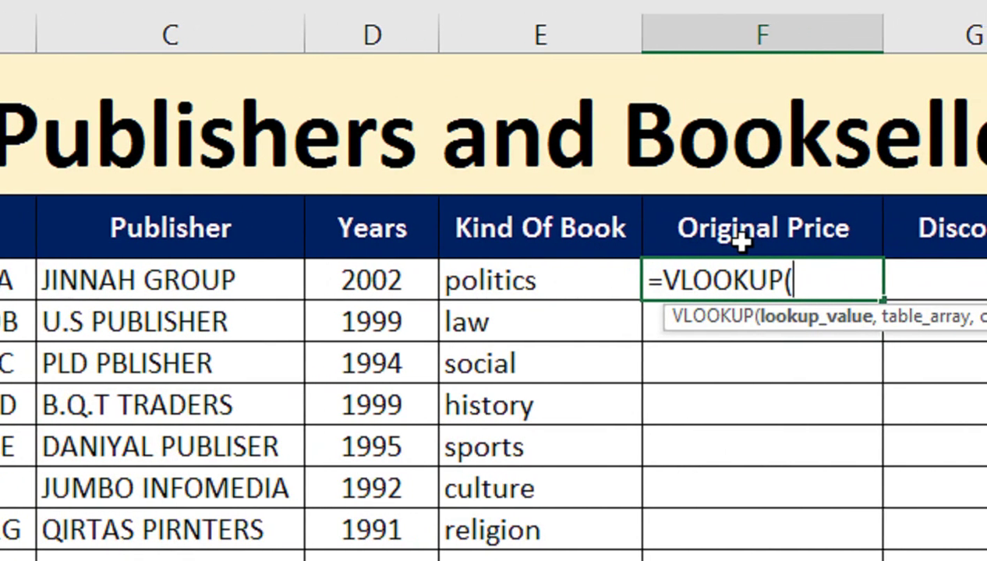
{"action": "type", "text": "RI"}
{"action": "key", "text": "Tab"}
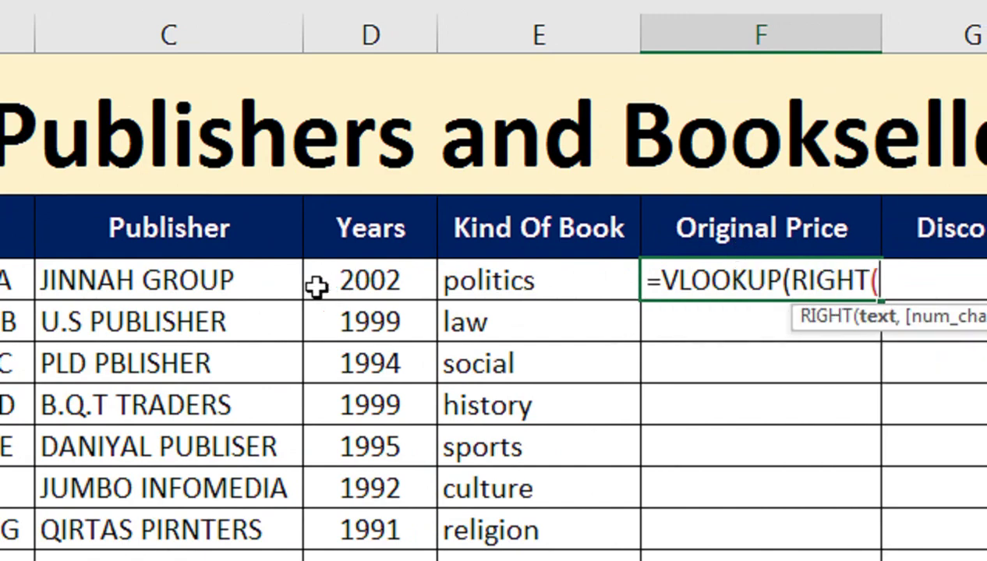
{"action": "left_click", "coordinate": [238, 278]}
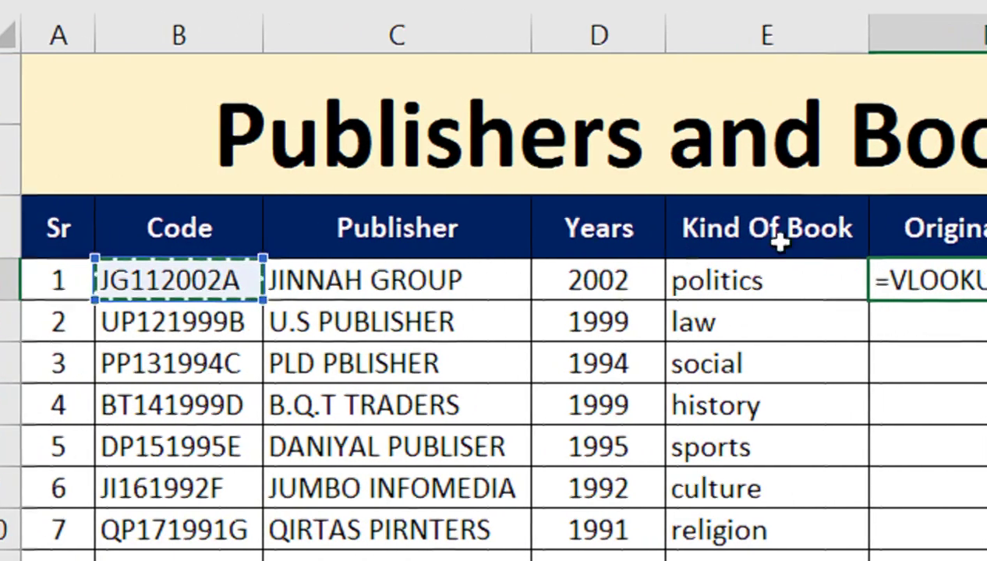
{"action": "type", "text": ",1"}
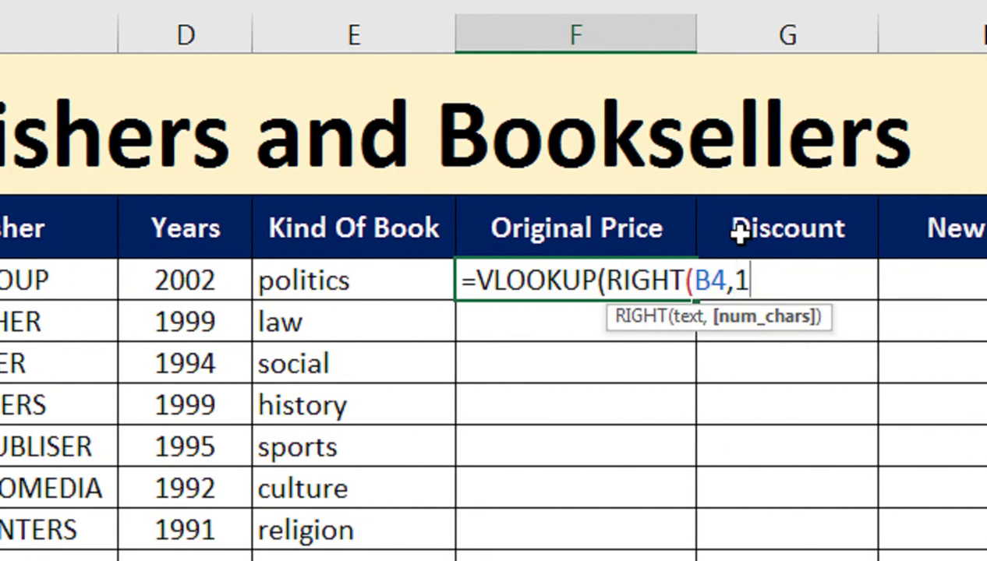
{"action": "type", "text": ")"}
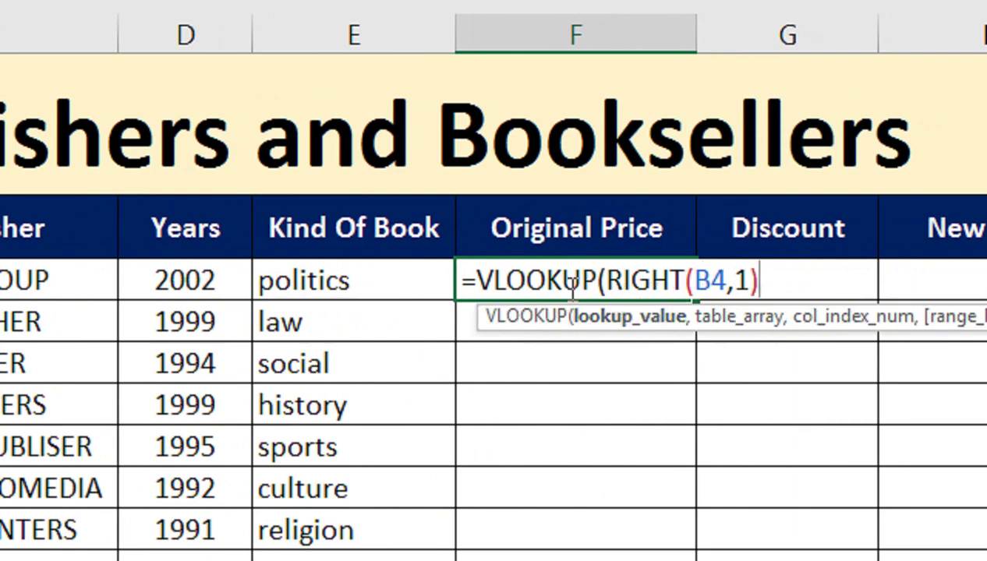
{"action": "type", "text": ","}
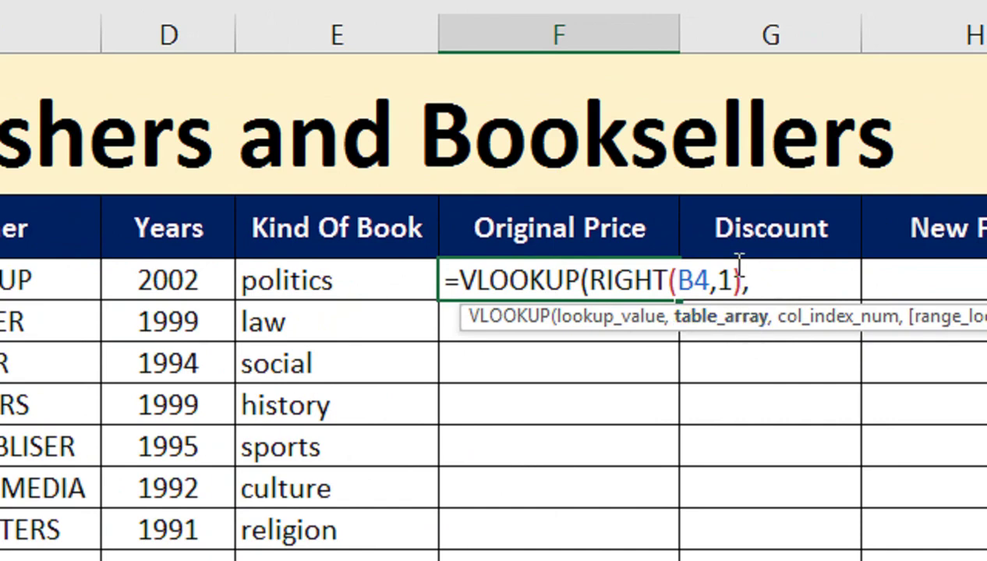
{"action": "type", "text": "P"}
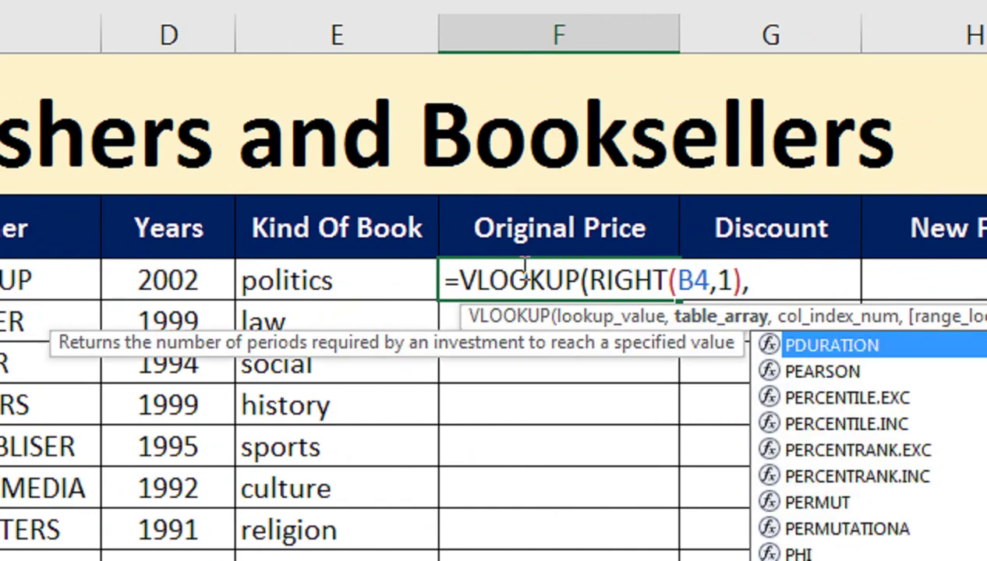
{"action": "type", "text": "RI"}
{"action": "key", "text": "Tab"}
{"action": "key", "text": "BackSpace"}
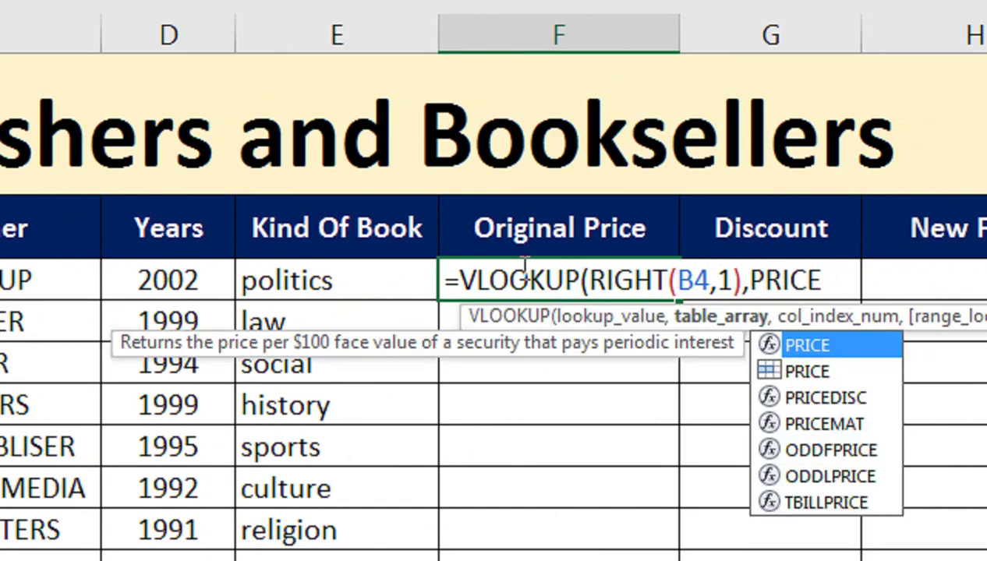
{"action": "key", "text": "BackSpace"}
{"action": "key", "text": "BackSpace"}
{"action": "key", "text": "BackSpace"}
{"action": "key", "text": "BackSpace"}
{"action": "key", "text": "BackSpace"}
{"action": "type", "text": "P"}
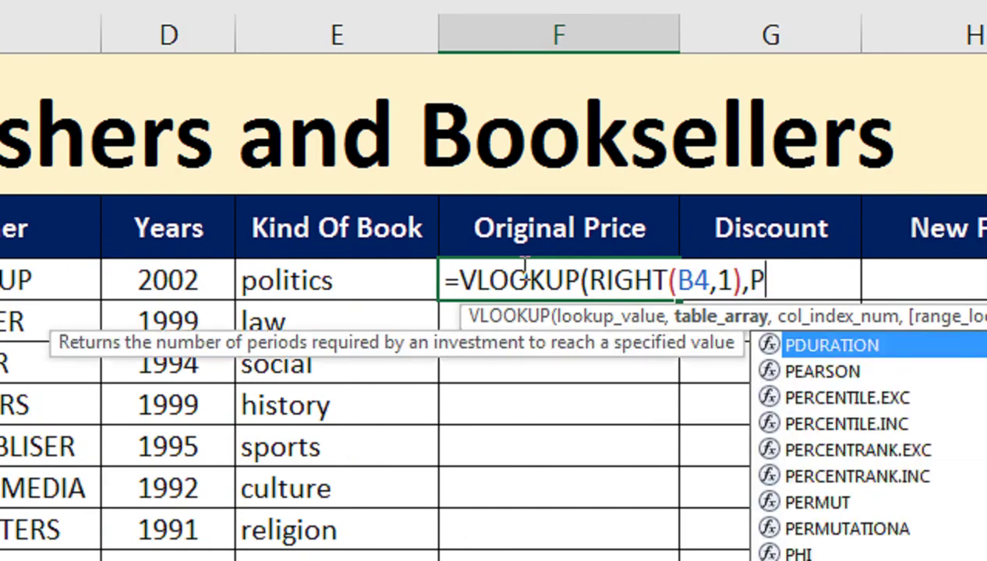
{"action": "type", "text": "RICE"}
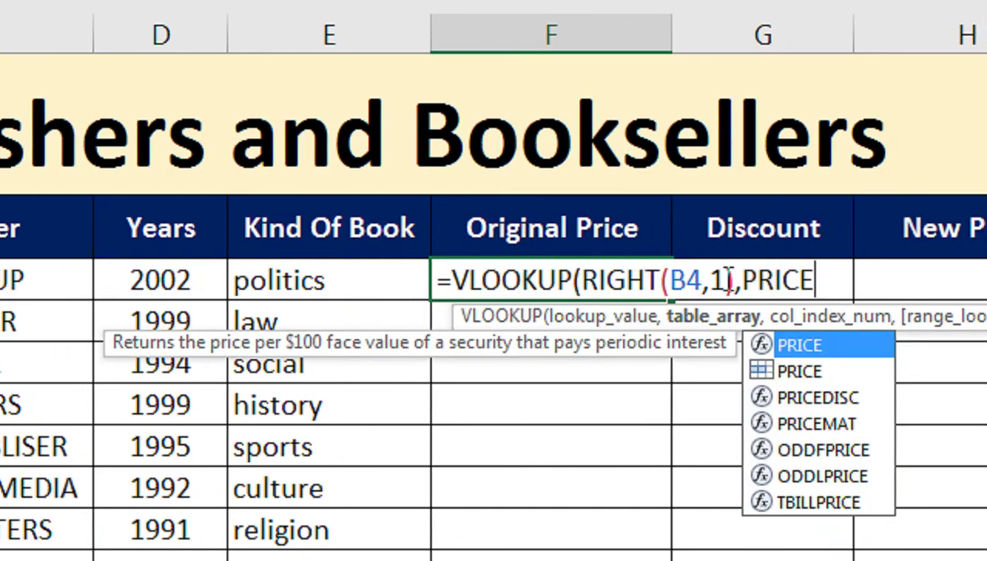
Complete the lookup with column 2 and FALSE, then fill it down column F
{"action": "left_click", "coordinate": [735, 285]}
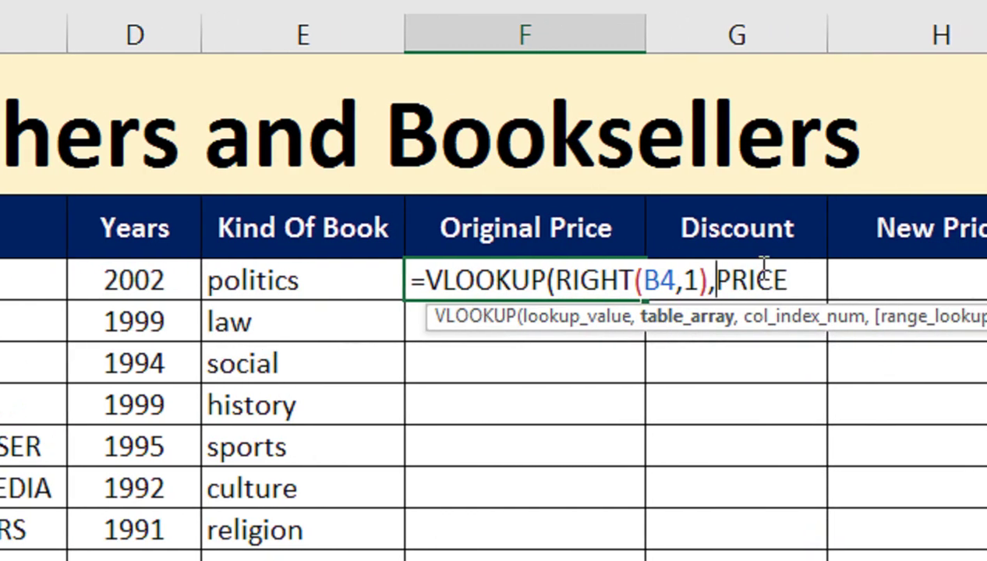
{"action": "left_click", "coordinate": [740, 276]}
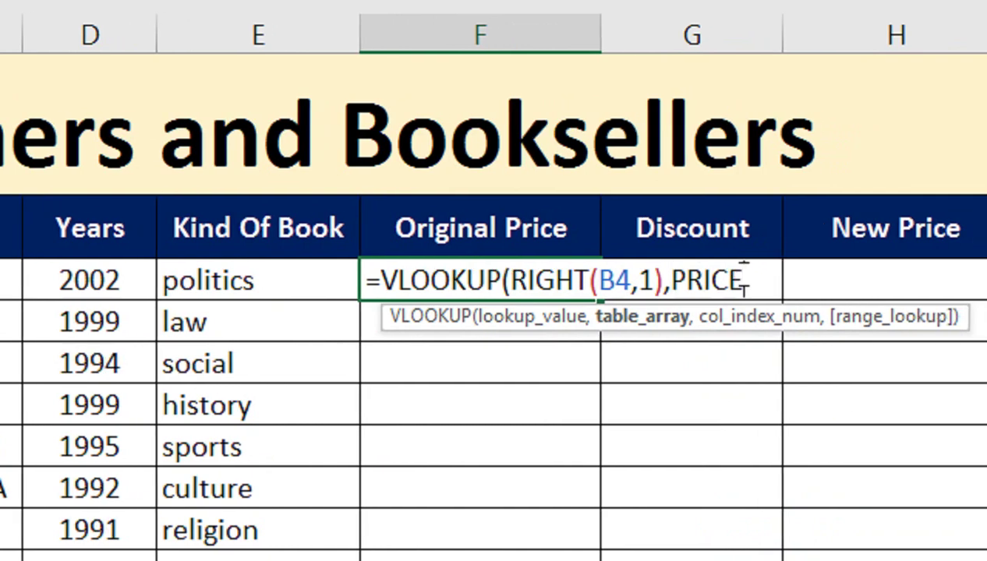
{"action": "type", "text": ","}
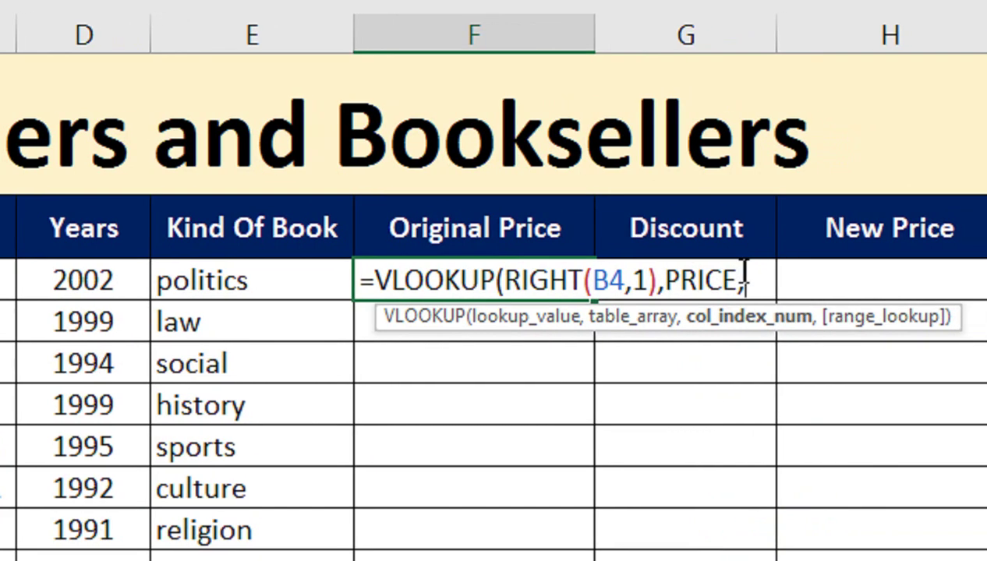
{"action": "type", "text": "2,"}
{"action": "key", "text": "Down"}
{"action": "key", "text": "Tab"}
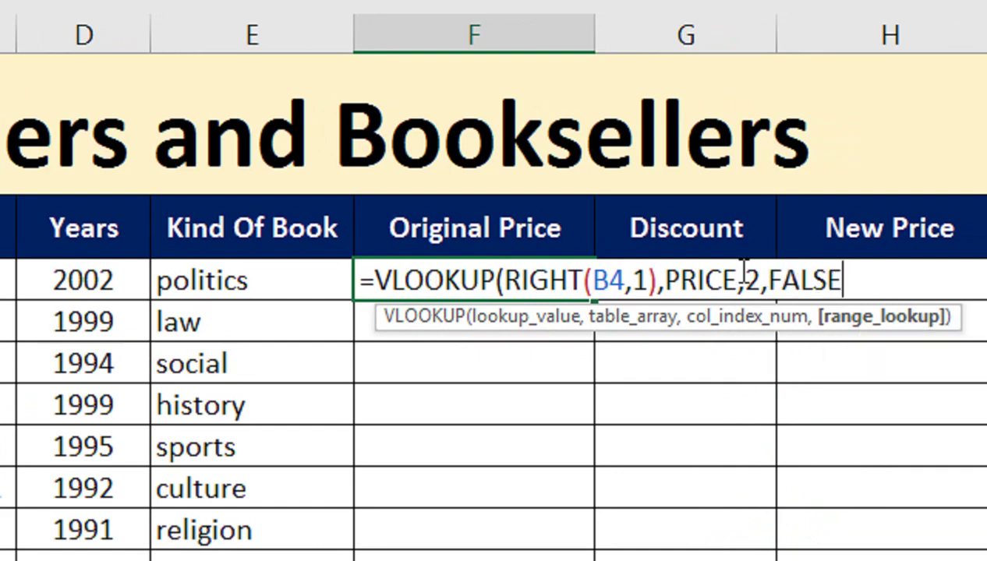
{"action": "key", "text": "Return"}
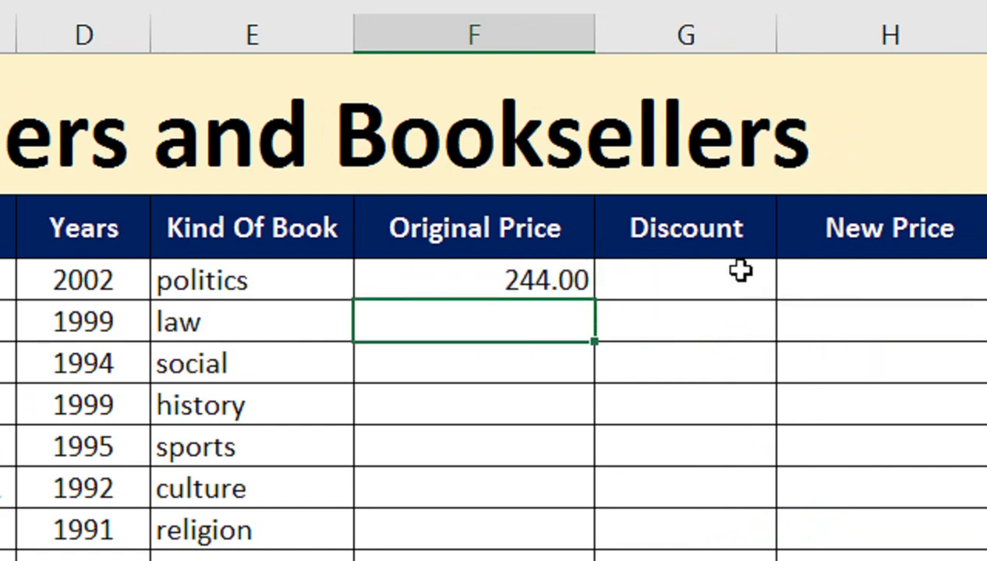
{"action": "left_click", "coordinate": [536, 288]}
{"action": "double_click", "coordinate": [592, 303]}
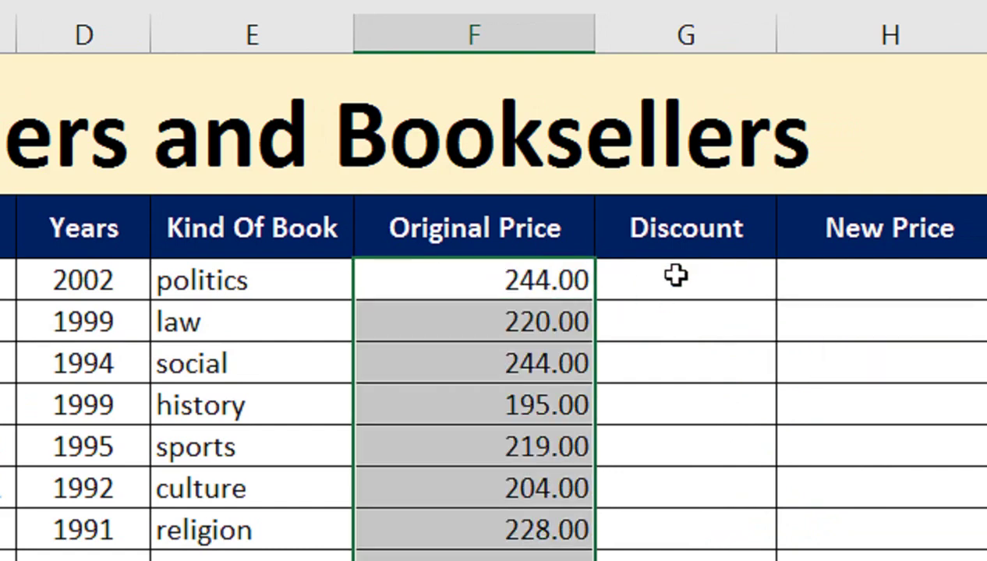
{"action": "left_click", "coordinate": [667, 273]}
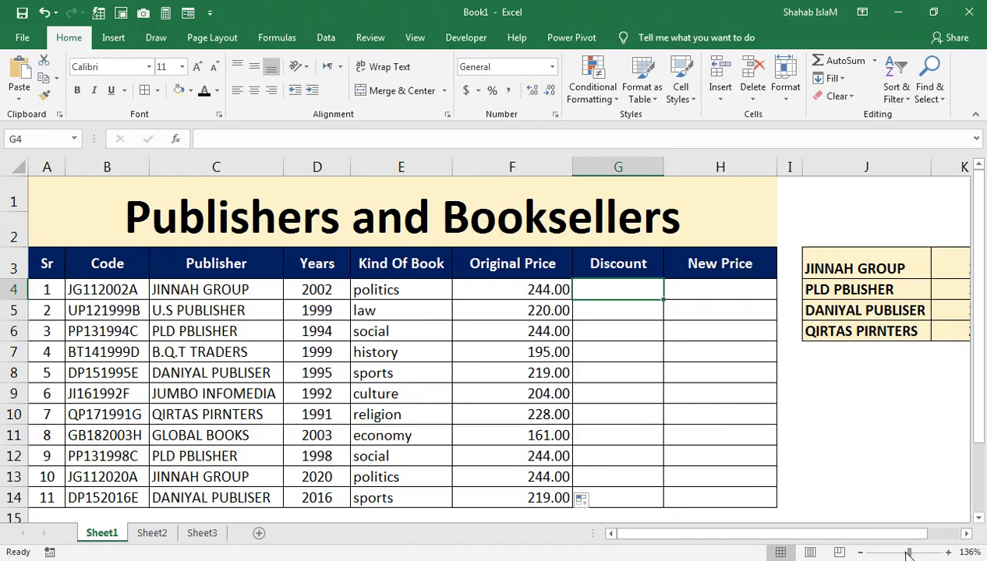
Start G4's nested IF: if C4 equals JINNAH GROUP in $J$3, return K3's 10%
{"action": "left_click_drag", "start_coordinate": [909, 553], "coordinate": [904, 554]}
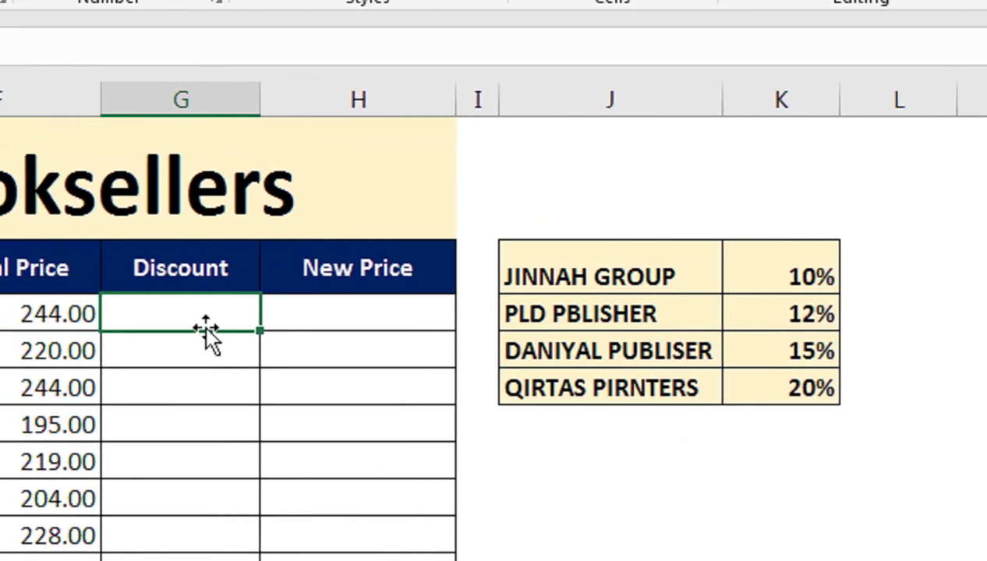
{"action": "type", "text": "=IF("}
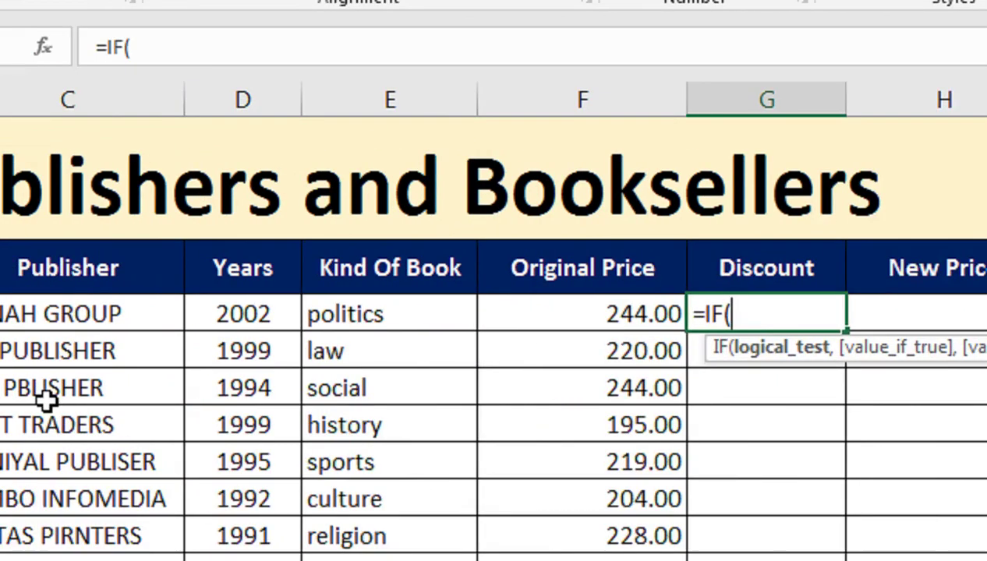
{"action": "left_click", "coordinate": [248, 314]}
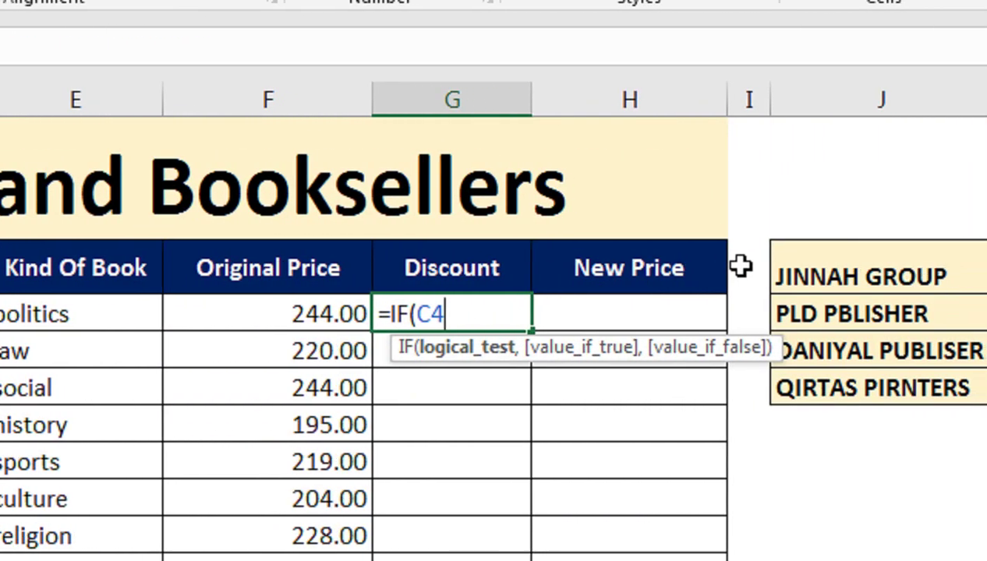
{"action": "left_click", "coordinate": [806, 275]}
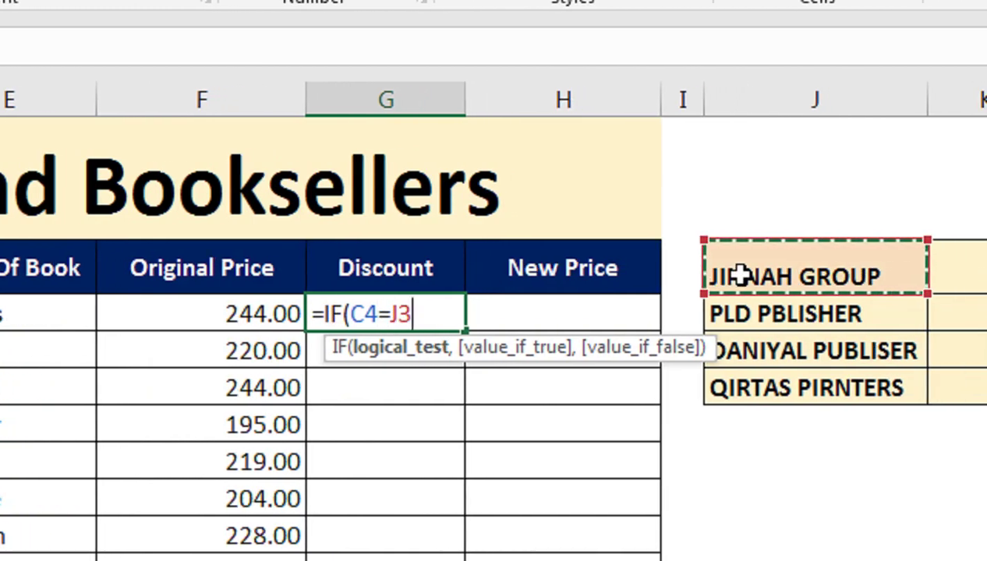
{"action": "key", "text": "F4"}
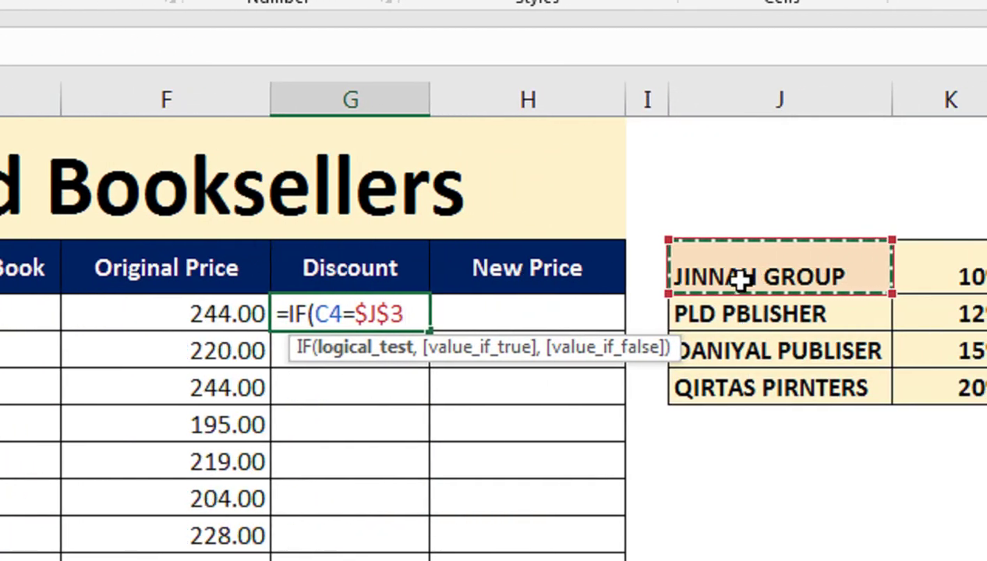
{"action": "type", "text": ","}
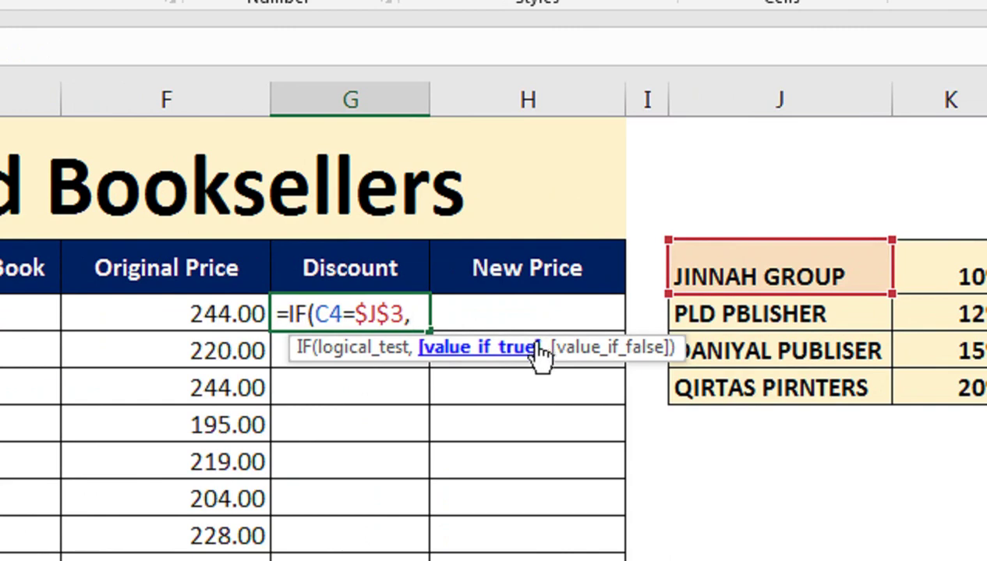
{"action": "left_click", "coordinate": [963, 274]}
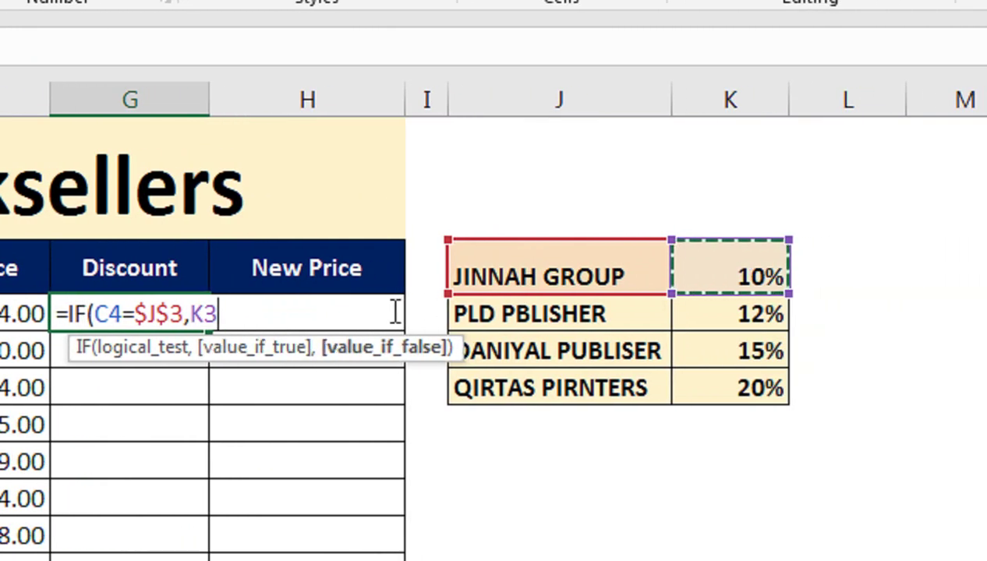
Add a second IF returning K4's 12% when C4 equals PLD PBLISHER in $J$4
{"action": "type", "text": ","}
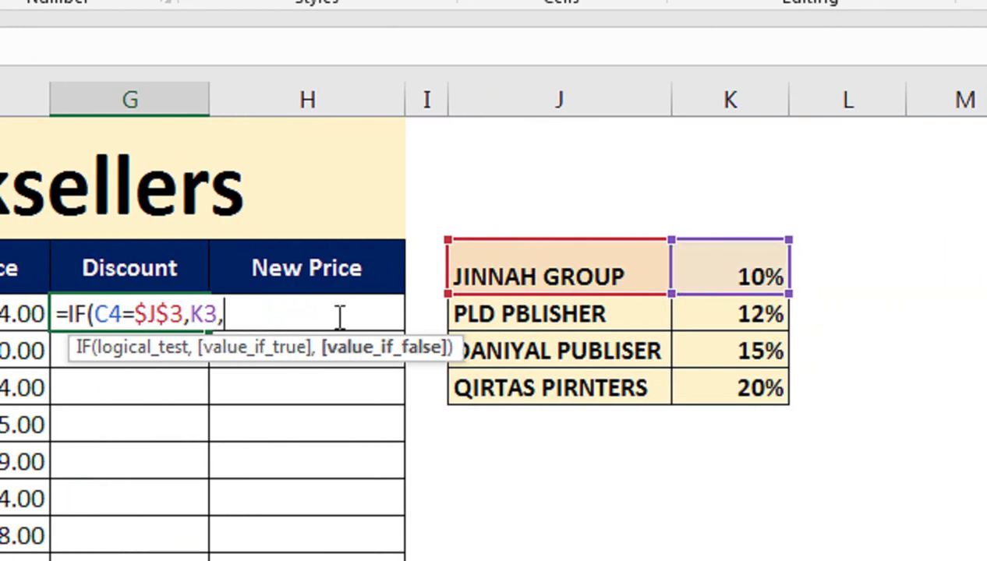
{"action": "type", "text": "IF("}
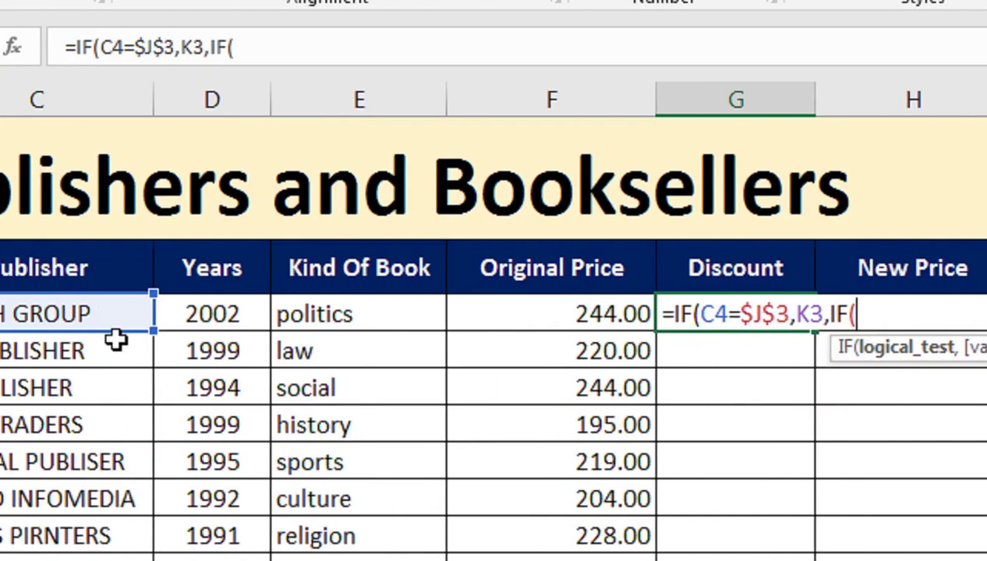
{"action": "left_click", "coordinate": [206, 273]}
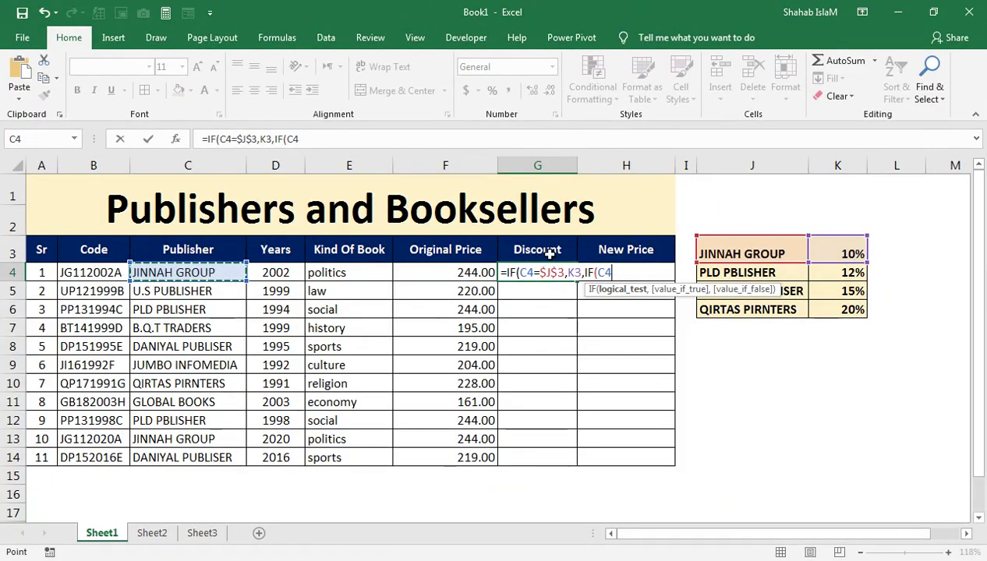
{"action": "type", "text": "="}
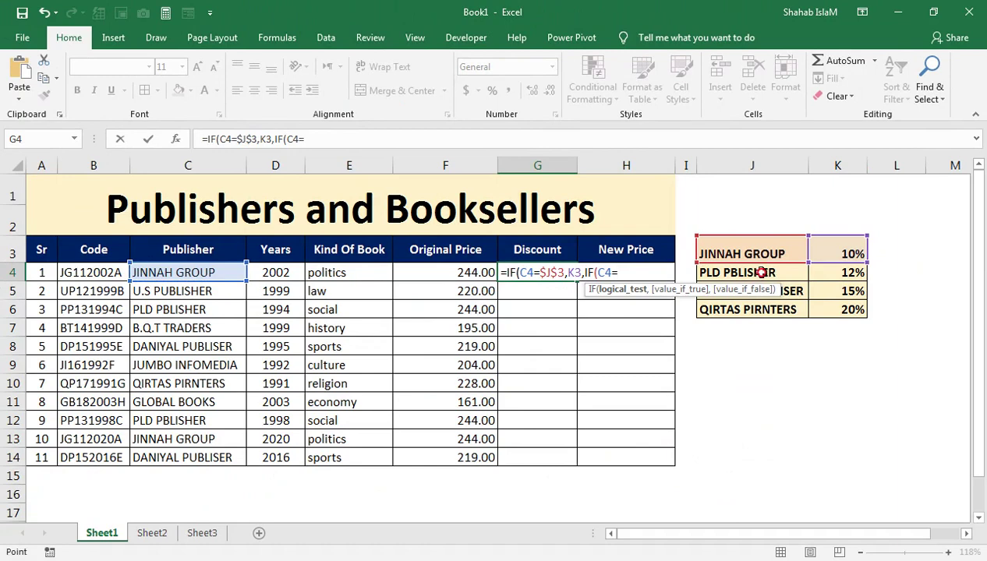
{"action": "left_click", "coordinate": [761, 273]}
{"action": "key", "text": "F4"}
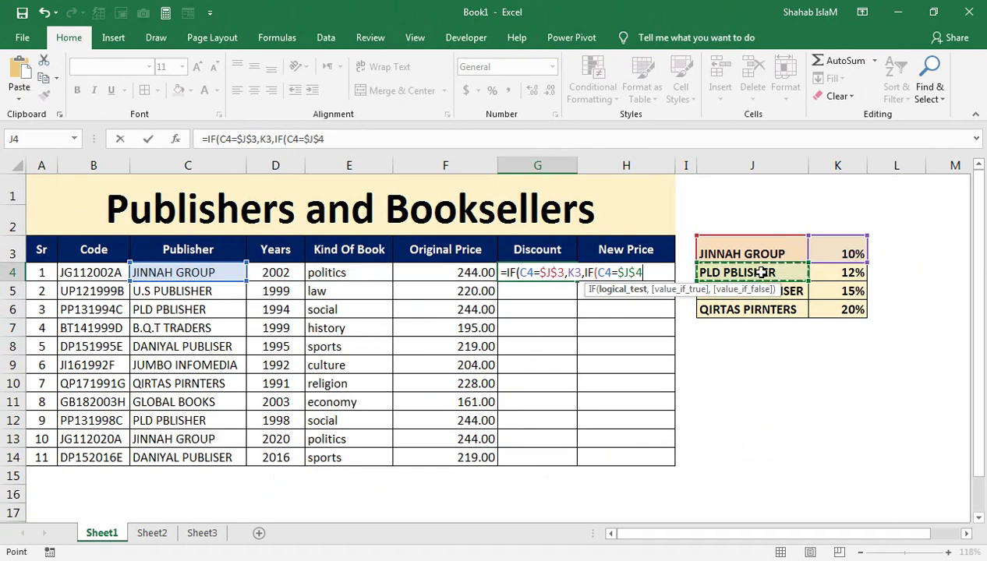
{"action": "type", "text": ","}
{"action": "left_click", "coordinate": [836, 270]}
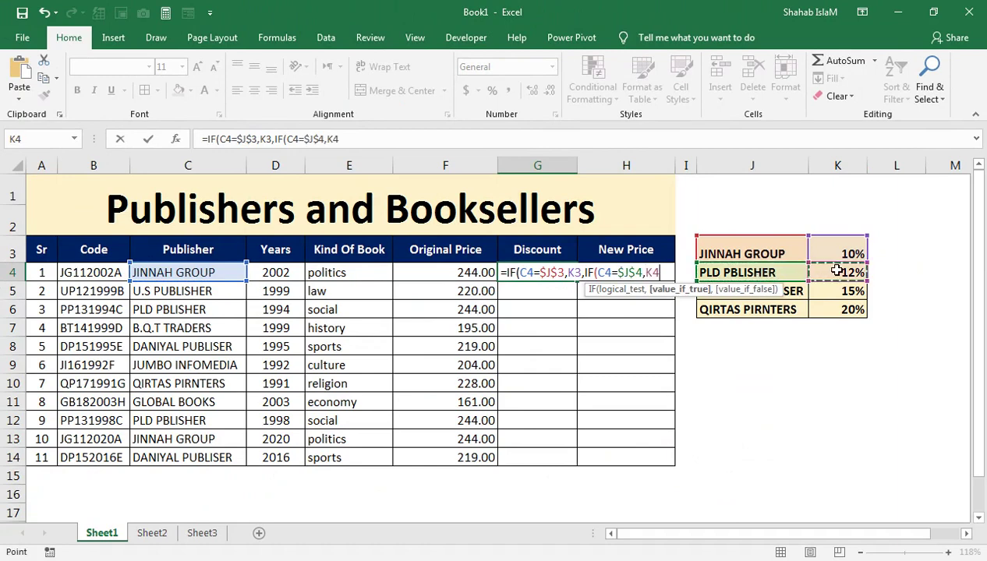
Add a third IF returning K5's 15% when C4 equals DANIYAL PUBLISER in $J$5
{"action": "type", "text": ","}
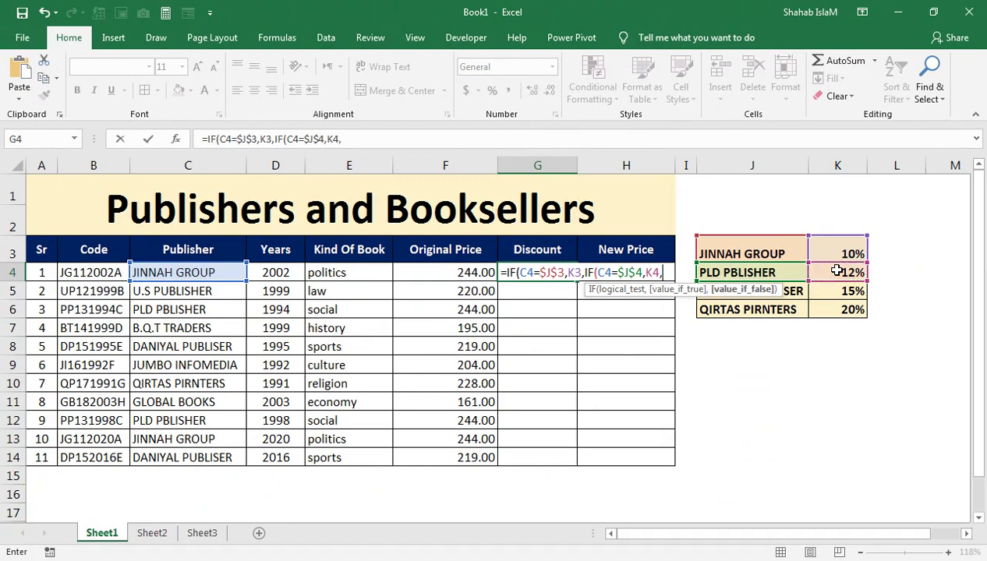
{"action": "type", "text": "IF("}
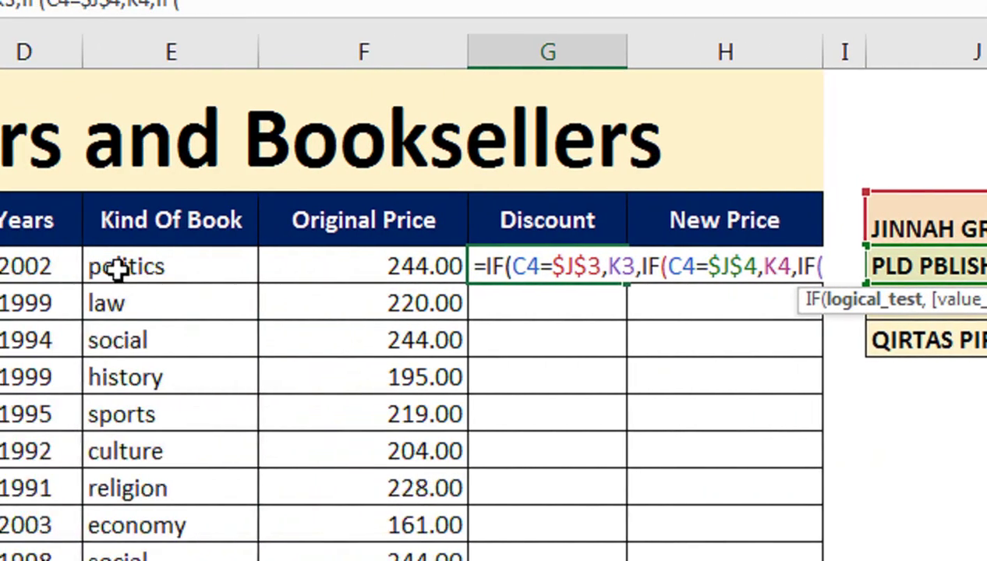
{"action": "left_click", "coordinate": [247, 267]}
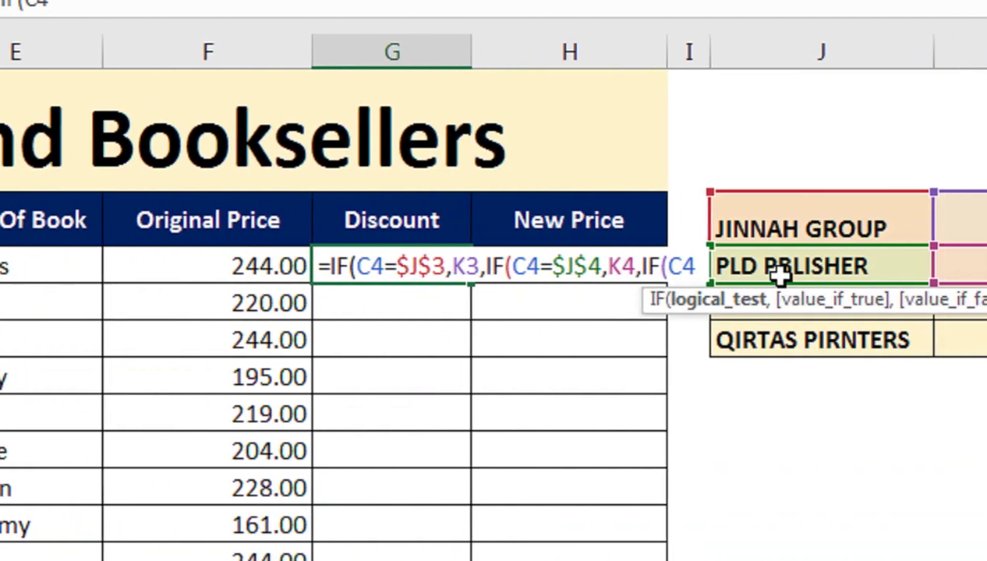
{"action": "type", "text": "="}
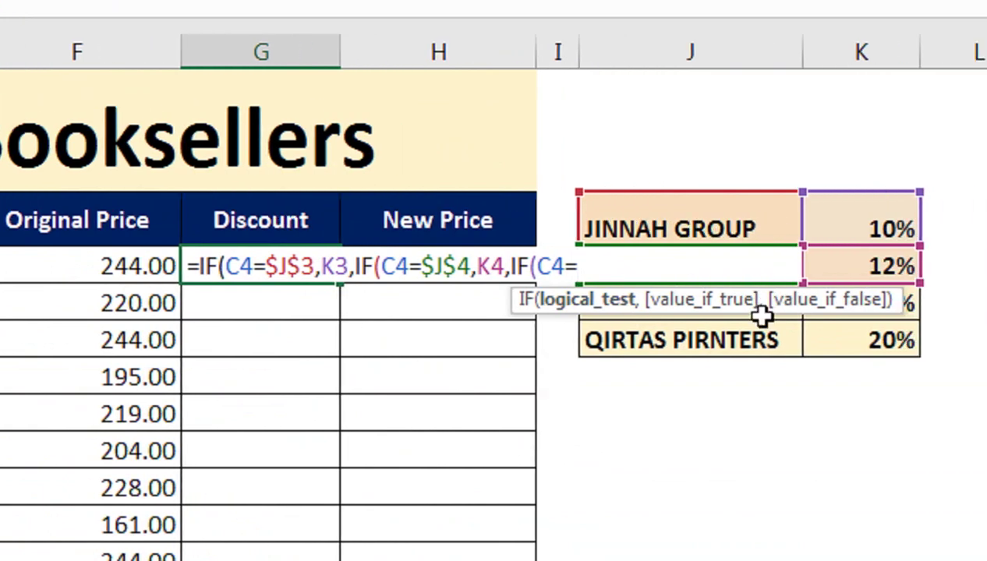
{"action": "left_click_drag", "start_coordinate": [739, 308], "coordinate": [734, 357]}
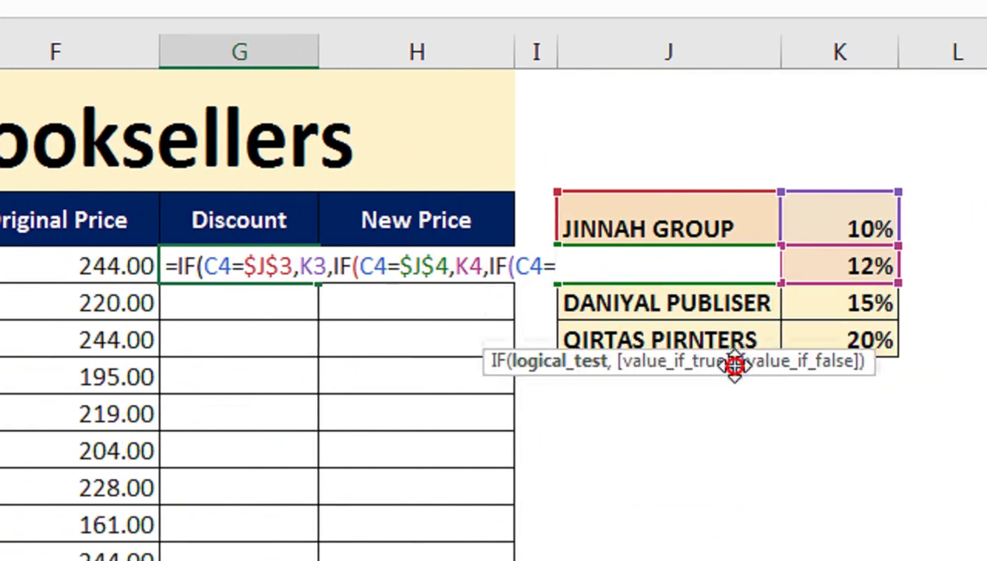
{"action": "left_click", "coordinate": [717, 308]}
{"action": "key", "text": "F4"}
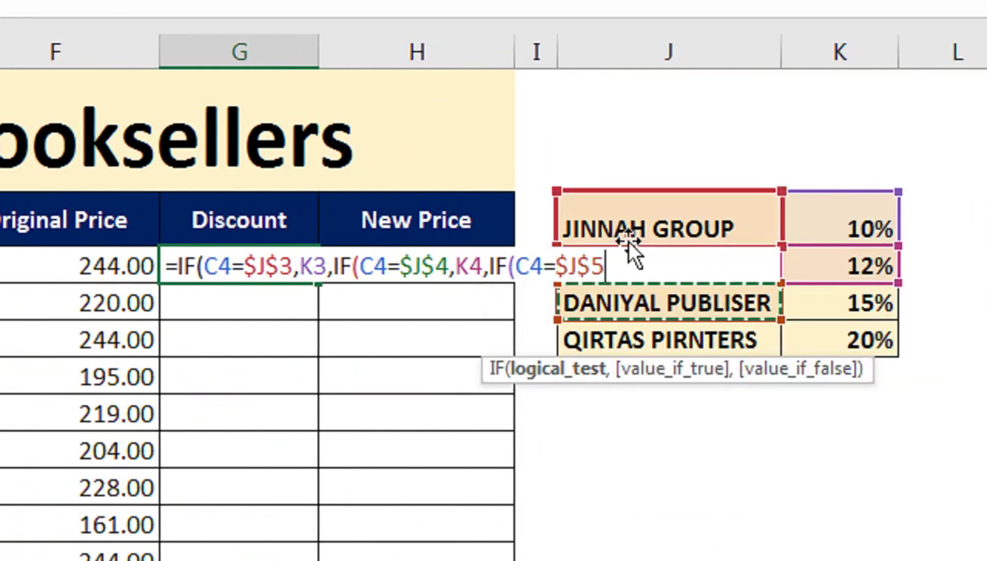
{"action": "type", "text": ","}
{"action": "left_click", "coordinate": [882, 311]}
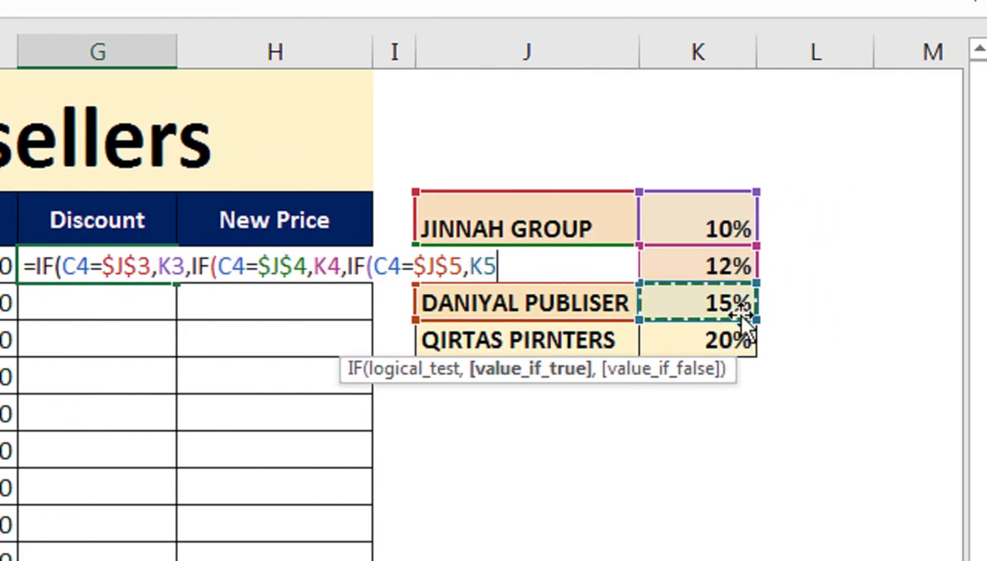
Add a fourth IF returning K6's 20% when C4 equals QIRTAS PIRNTERS in $J$6
{"action": "type", "text": ",IF("}
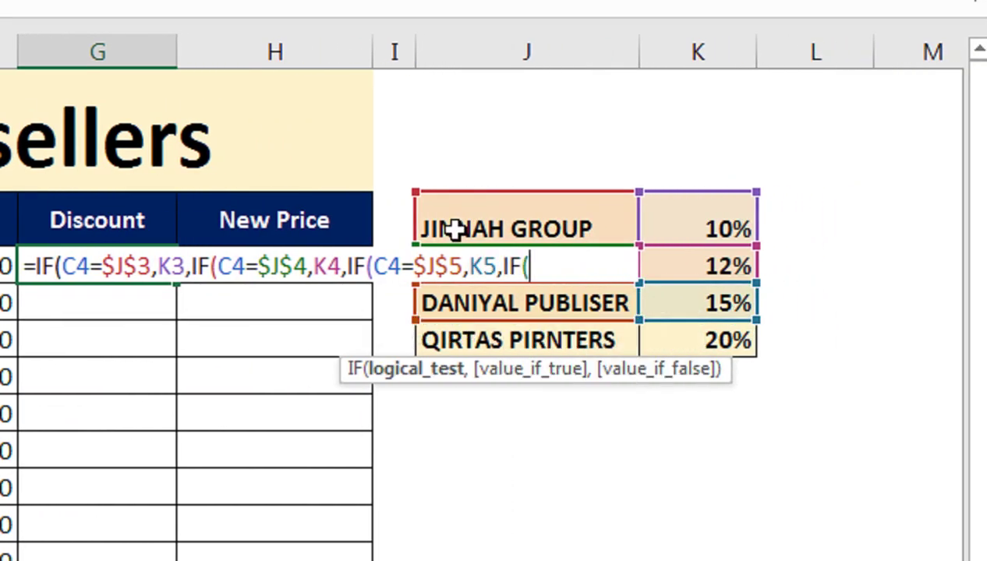
{"action": "left_click", "coordinate": [80, 257]}
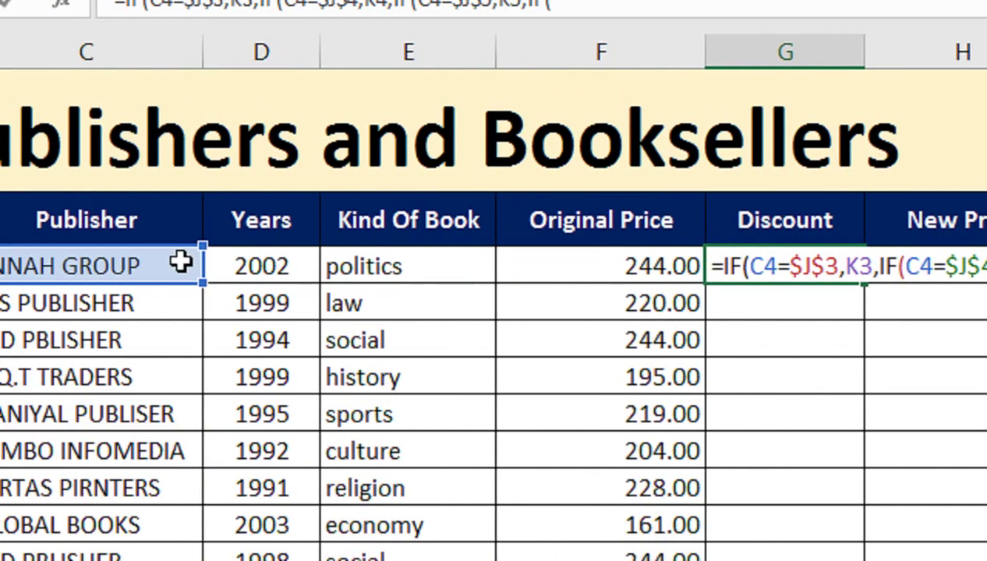
{"action": "type", "text": "="}
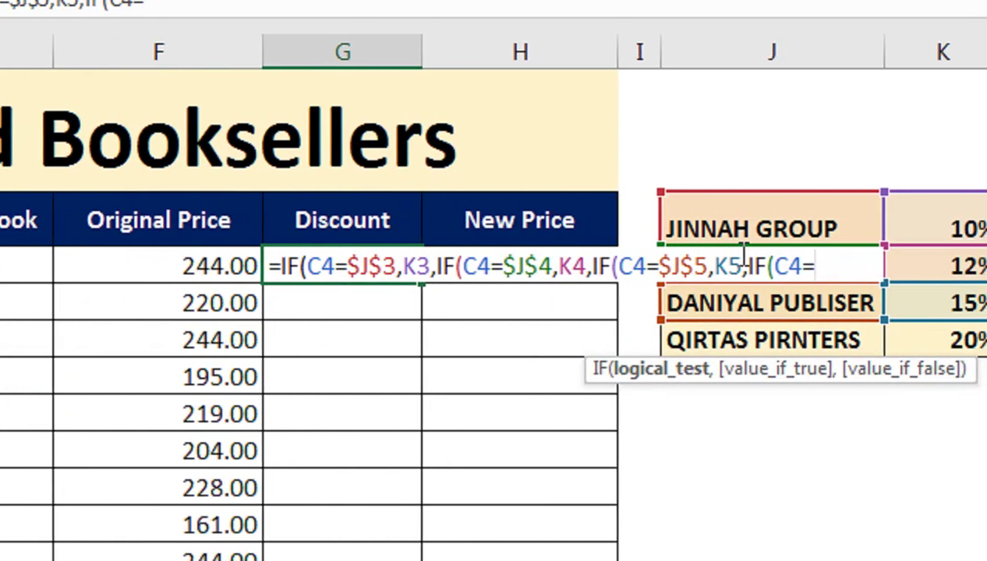
{"action": "left_click", "coordinate": [733, 344]}
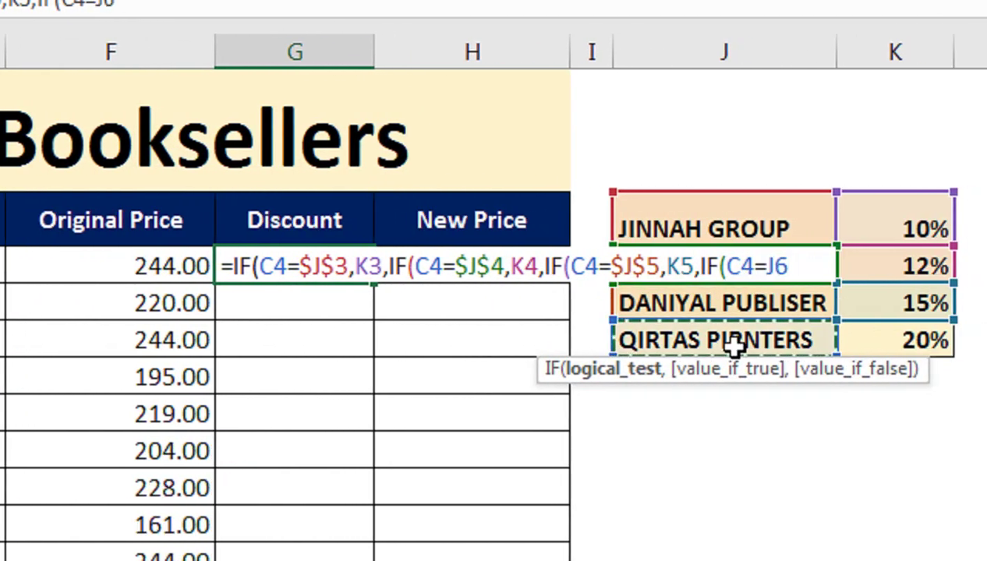
{"action": "key", "text": "F4"}
{"action": "type", "text": "$J$6,"}
{"action": "left_click", "coordinate": [740, 340]}
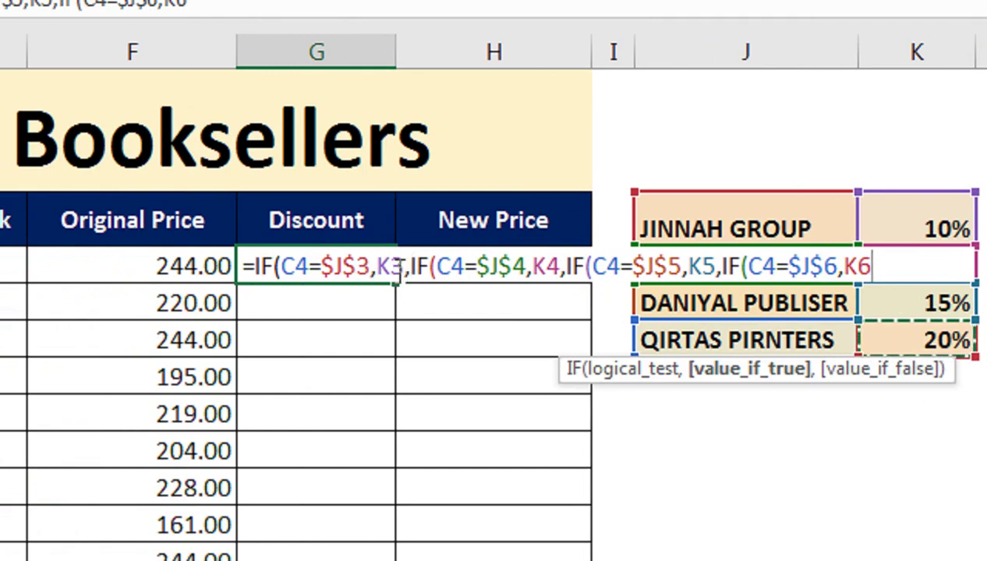
Make K3–K6 absolute, add 0 as the final fallback, and close and enter the formula
{"action": "left_click", "coordinate": [393, 267]}
{"action": "key", "text": "F4"}
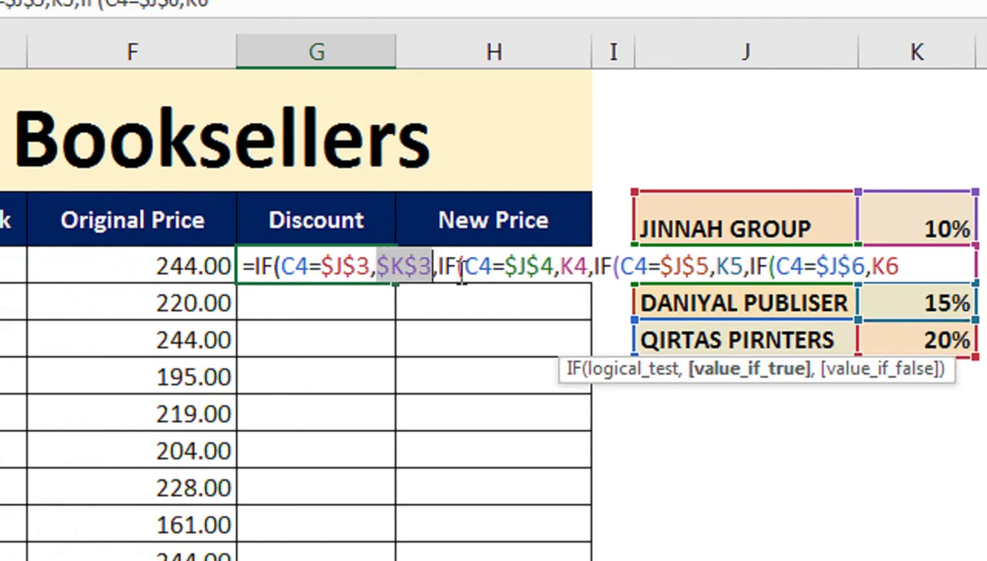
{"action": "left_click", "coordinate": [568, 265]}
{"action": "key", "text": "F4"}
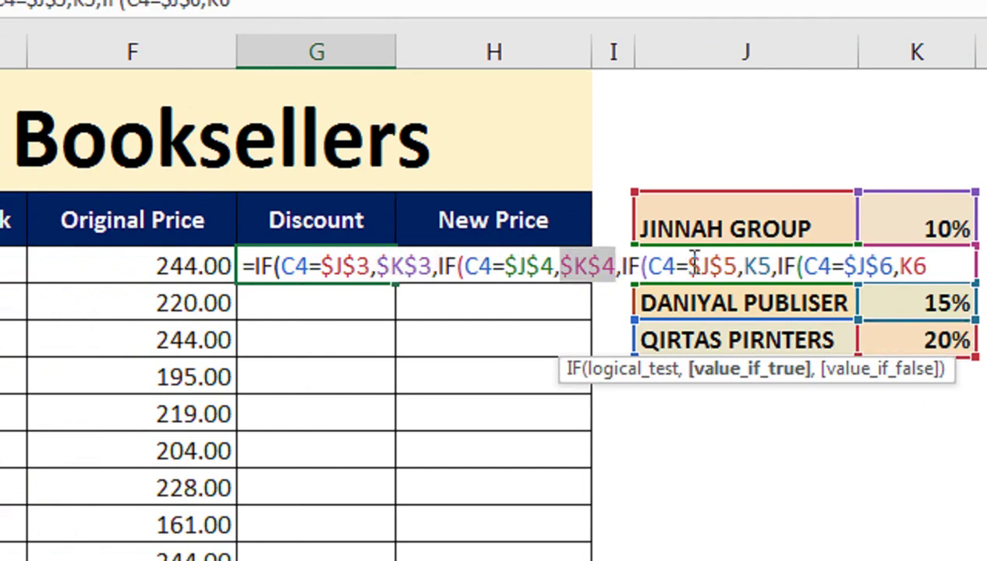
{"action": "left_click", "coordinate": [736, 266]}
{"action": "key", "text": "F4"}
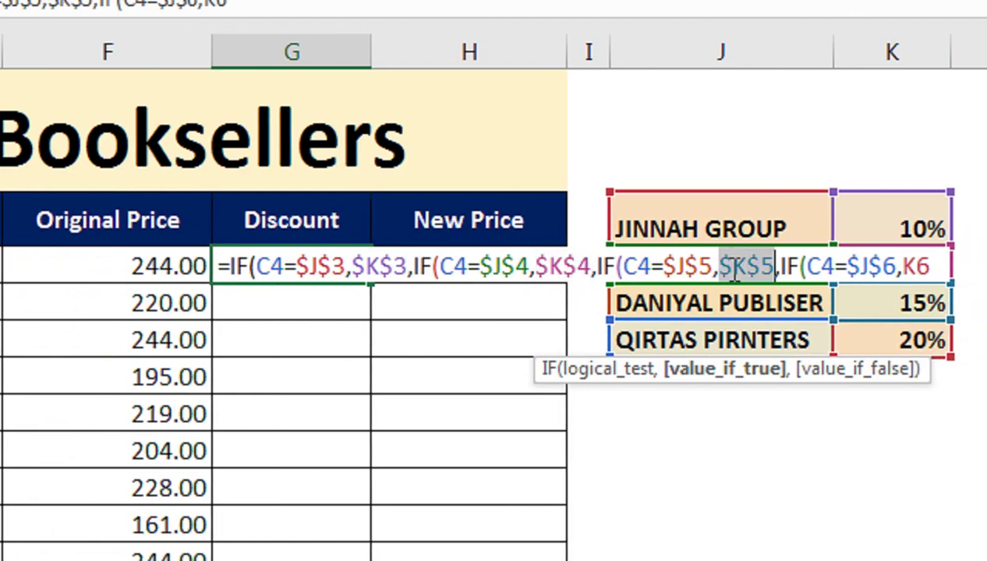
{"action": "left_click", "coordinate": [810, 267]}
{"action": "key", "text": "F4"}
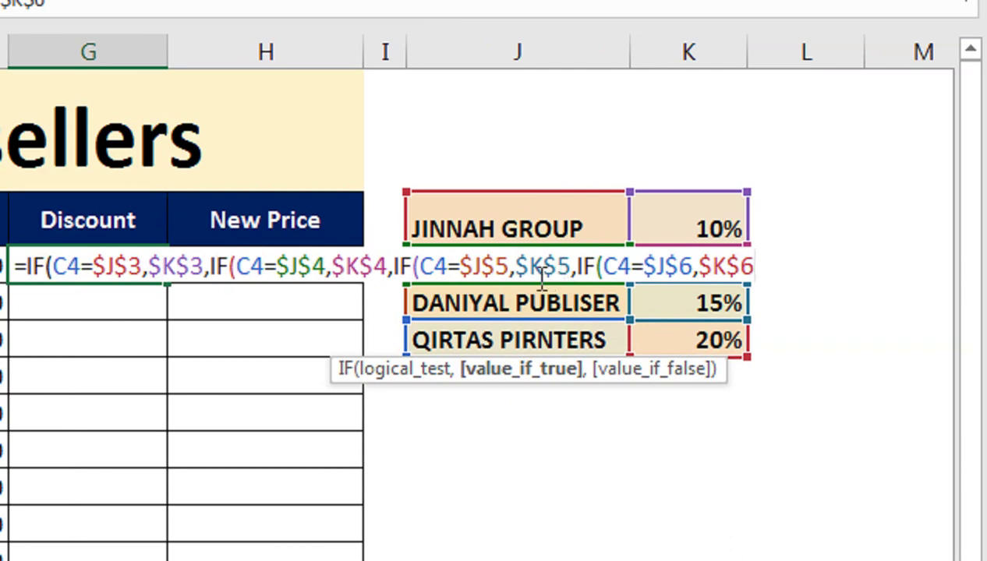
{"action": "type", "text": ","}
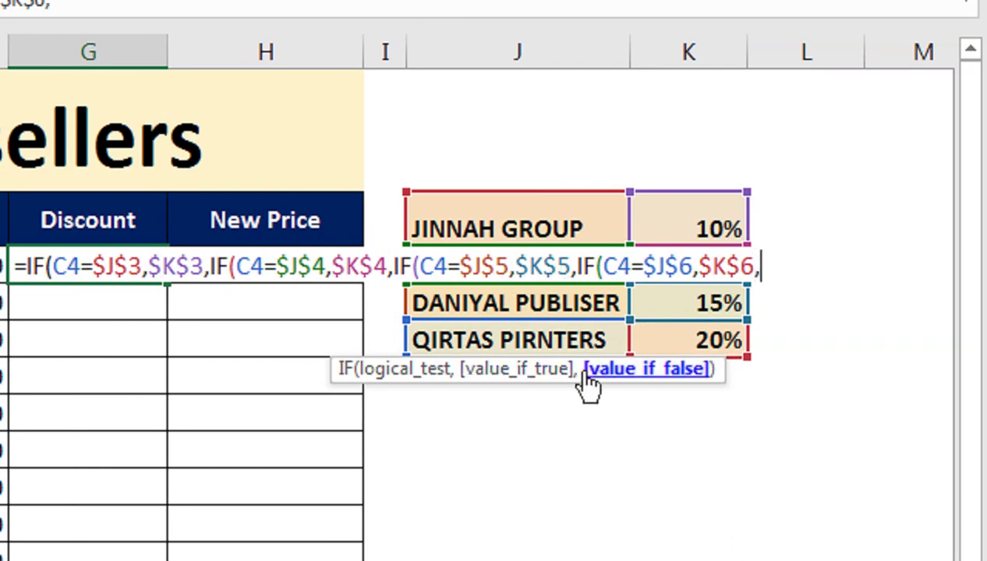
{"action": "type", "text": "0"}
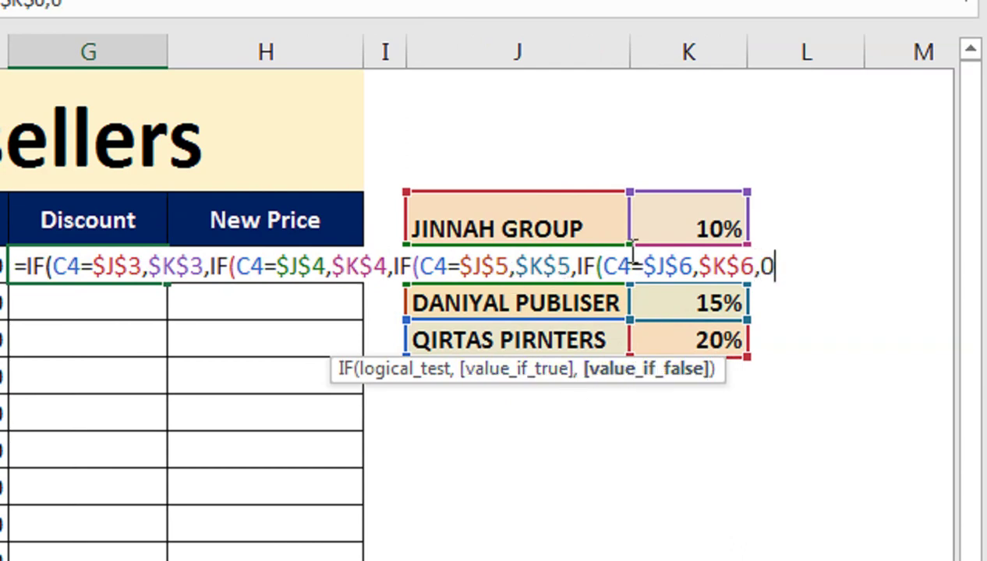
{"action": "type", "text": "_"}
{"action": "key", "text": "BackSpace"}
{"action": "type", "text": "))))"}
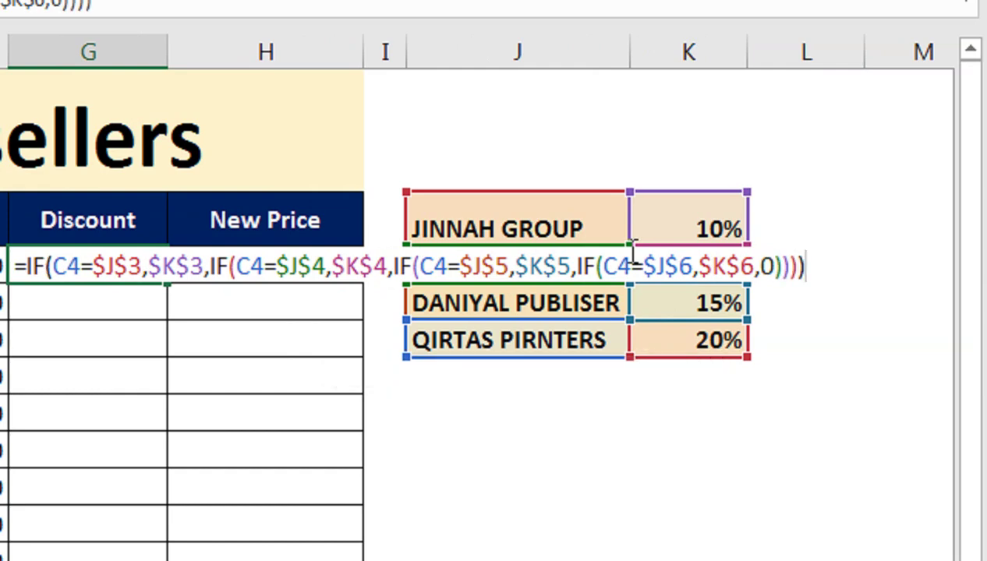
{"action": "key", "text": "Return"}
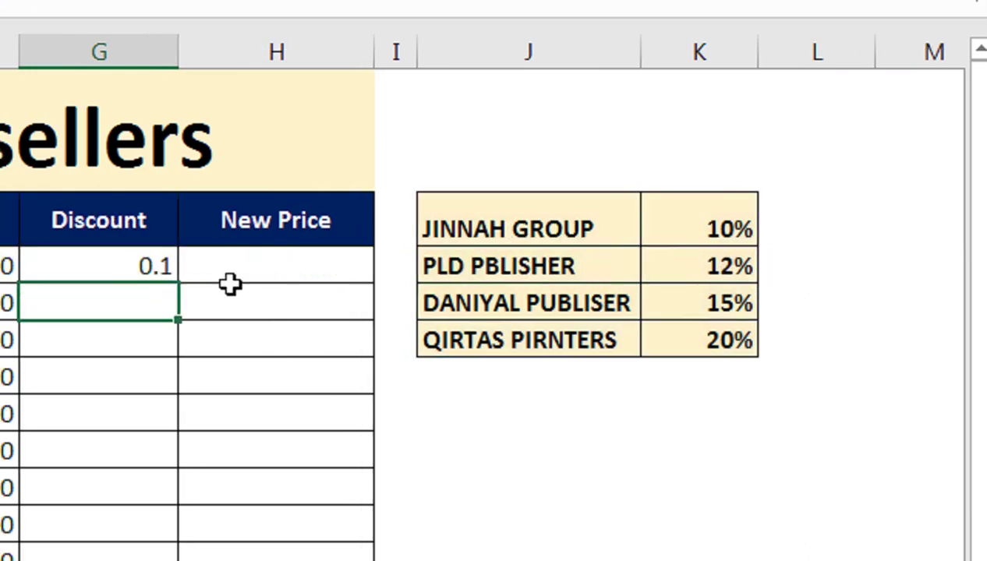
Copy G4's nested IF discount formula down every row of the Discount column
{"action": "left_click", "coordinate": [277, 273]}
{"action": "left_click", "coordinate": [297, 288]}
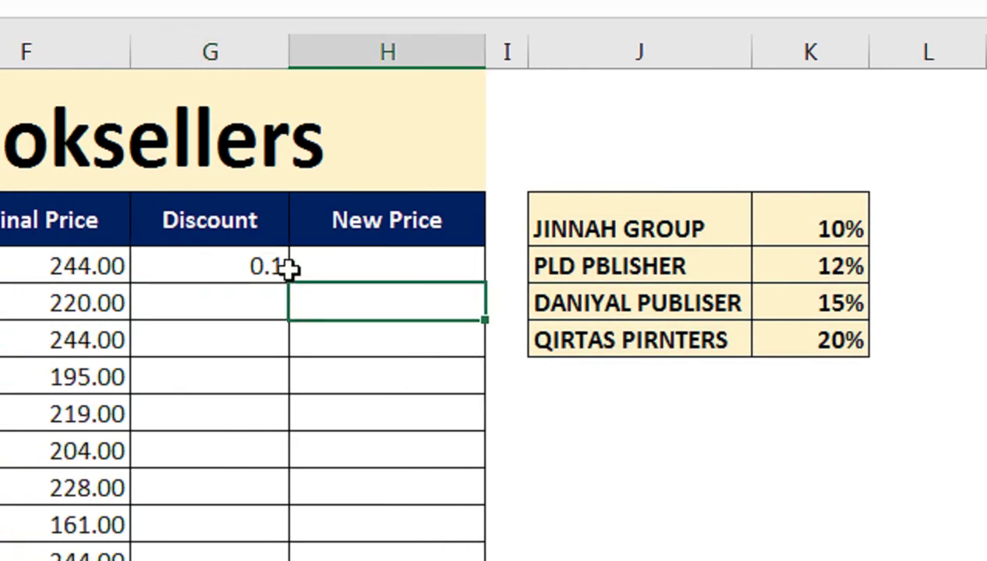
{"action": "left_click", "coordinate": [286, 273]}
{"action": "double_click", "coordinate": [286, 281]}
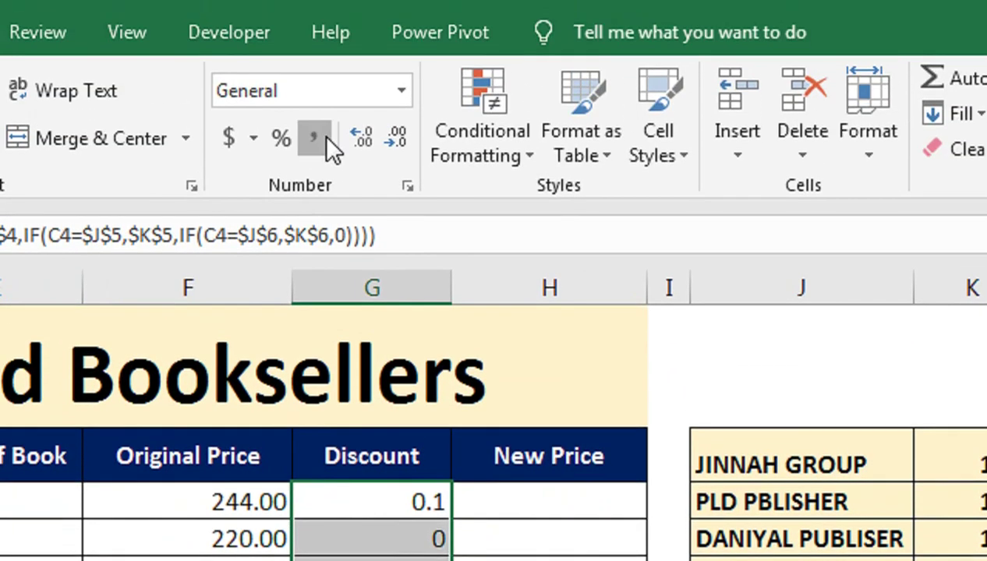
Format the Discount values as percentages, e.g. 10%, 12%, 15%, 20%
{"action": "left_click", "coordinate": [313, 66]}
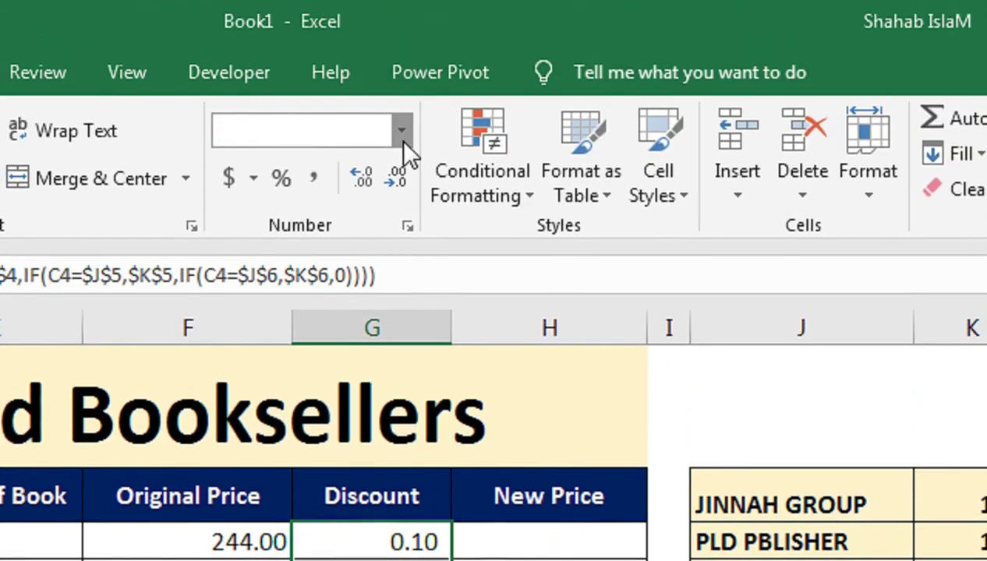
{"action": "left_click", "coordinate": [399, 131]}
{"action": "left_click", "coordinate": [246, 225]}
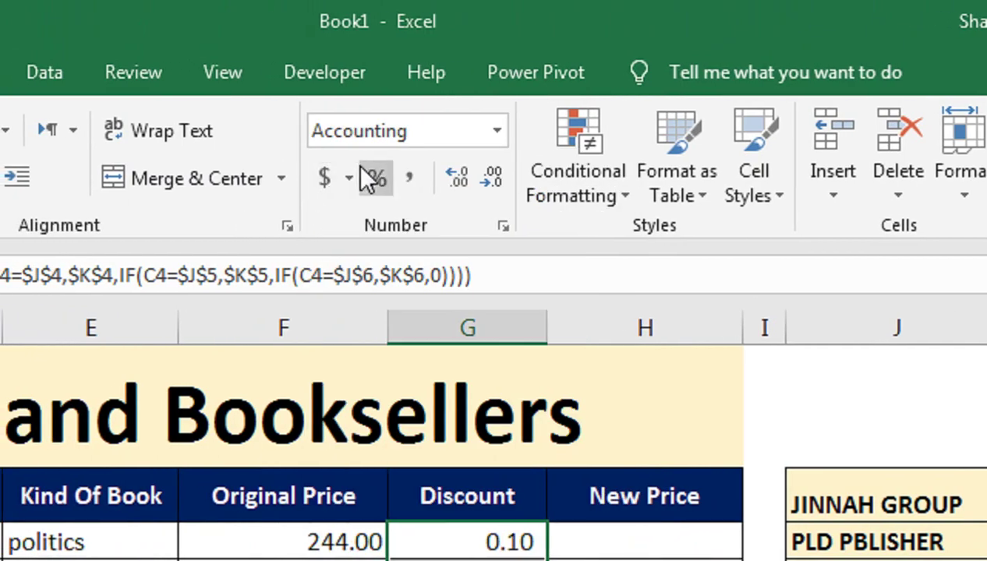
{"action": "left_click", "coordinate": [444, 176]}
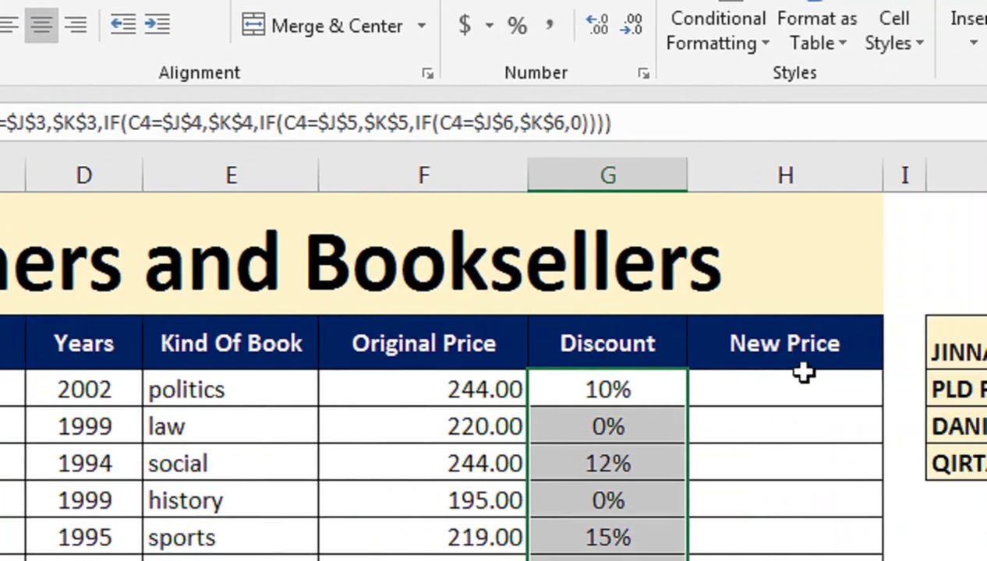
{"action": "left_click", "coordinate": [739, 372]}
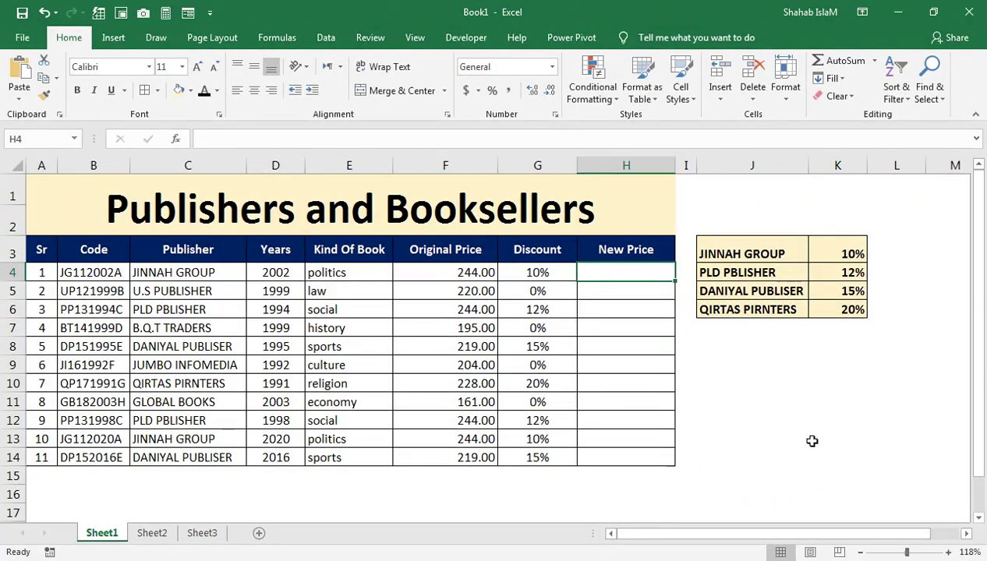
Zoom the sheet to fit the data table and publisher rate list
{"action": "left_click_drag", "start_coordinate": [833, 451], "coordinate": [141, 205]}
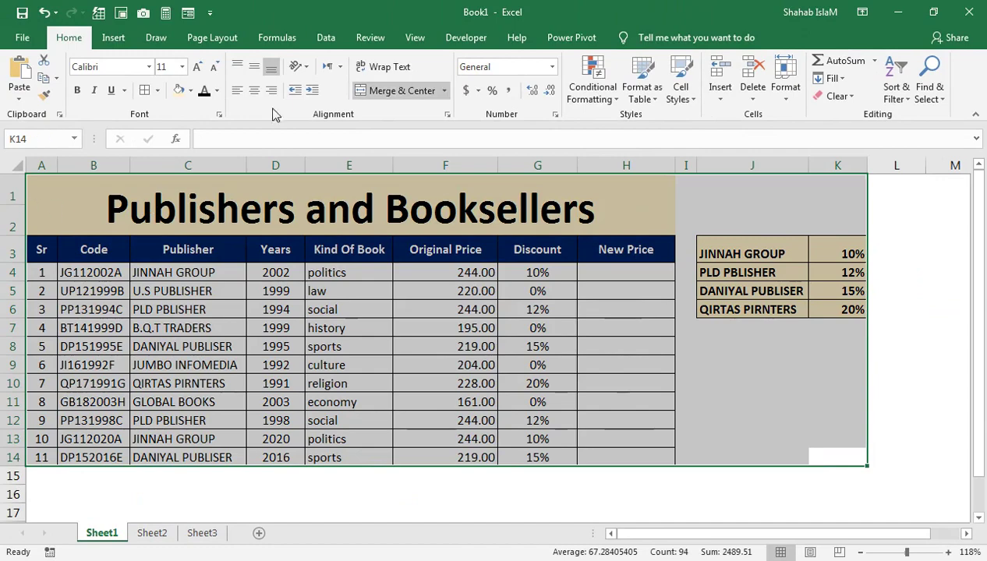
{"action": "left_click", "coordinate": [414, 38]}
{"action": "left_click", "coordinate": [381, 81]}
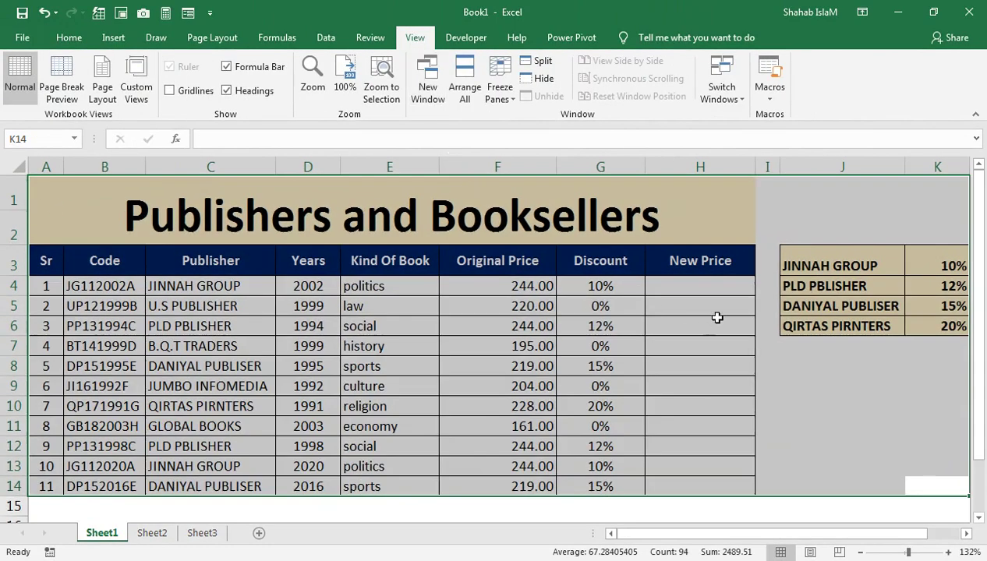
{"action": "left_click", "coordinate": [701, 265]}
Enter =SUM(F4-(F4*G4)) in H4 to get the first New Price
{"action": "left_click", "coordinate": [685, 290]}
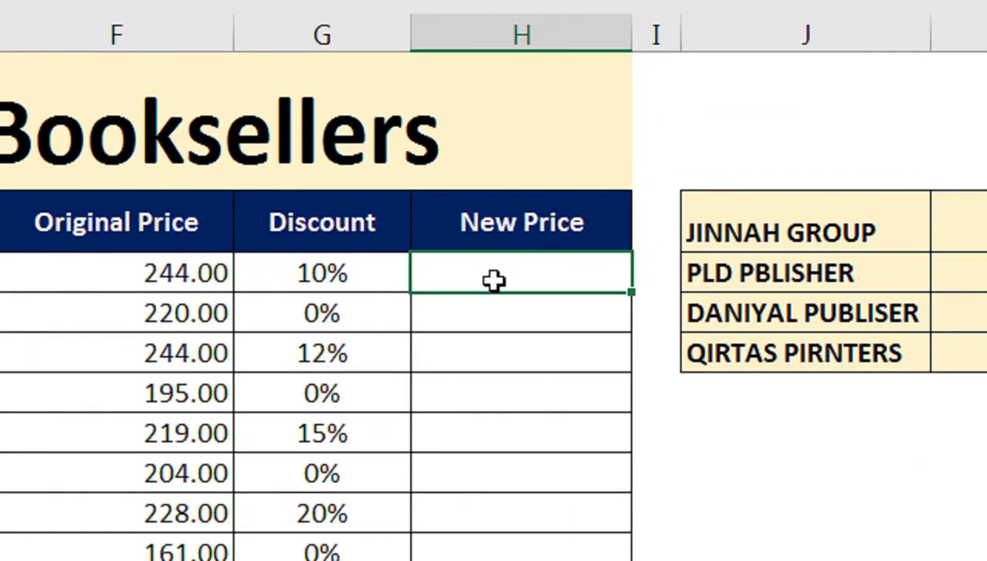
{"action": "type", "text": "=SUM("}
{"action": "key", "text": "Left"}
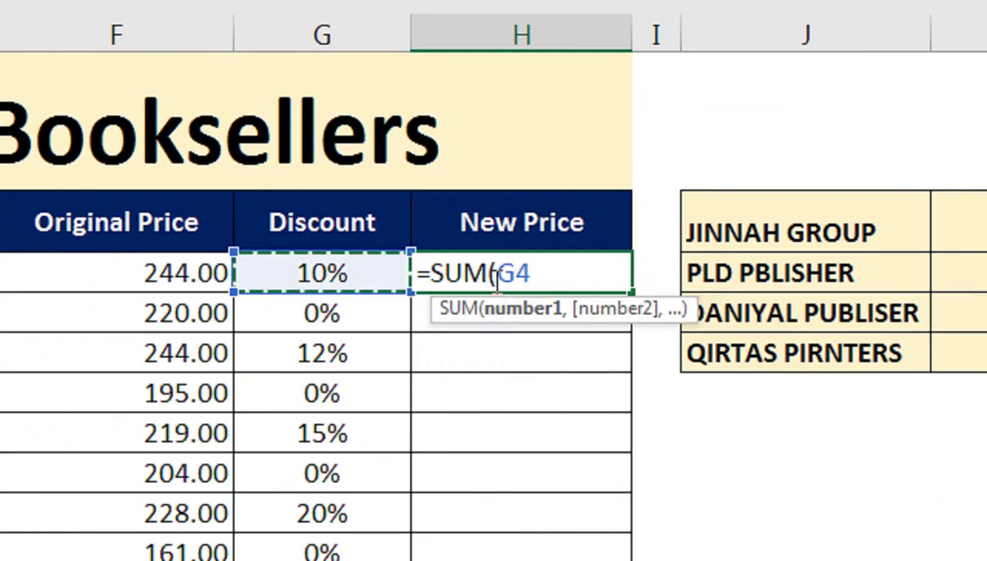
{"action": "key", "text": "Left"}
{"action": "type", "text": "-"}
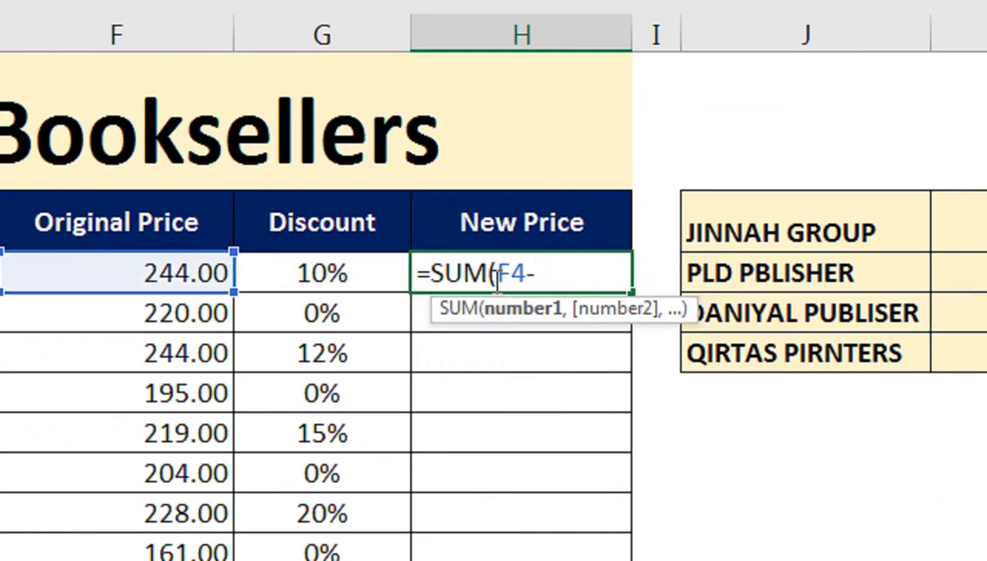
{"action": "type", "text": "("}
{"action": "key", "text": "Left"}
{"action": "key", "text": "Left"}
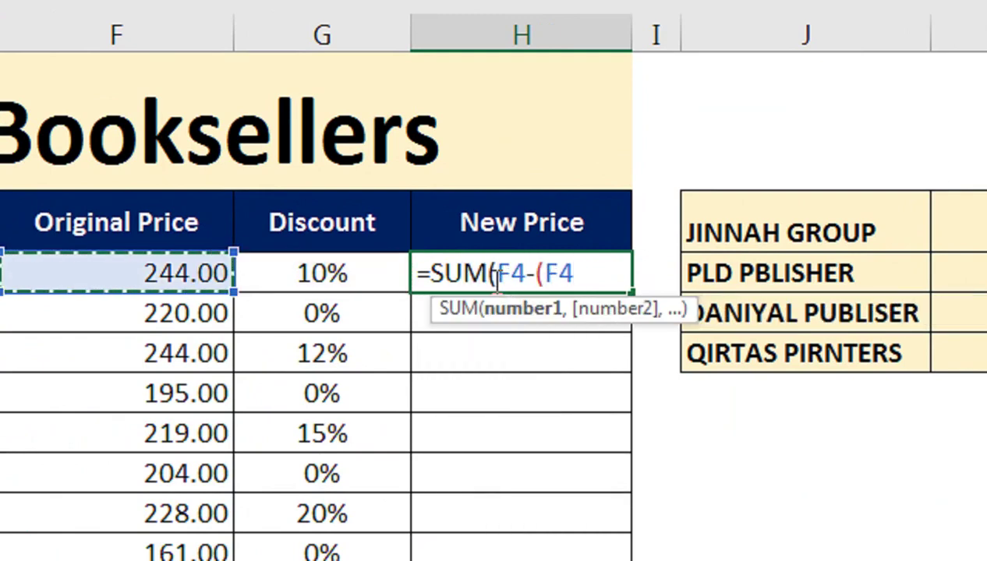
{"action": "type", "text": "*"}
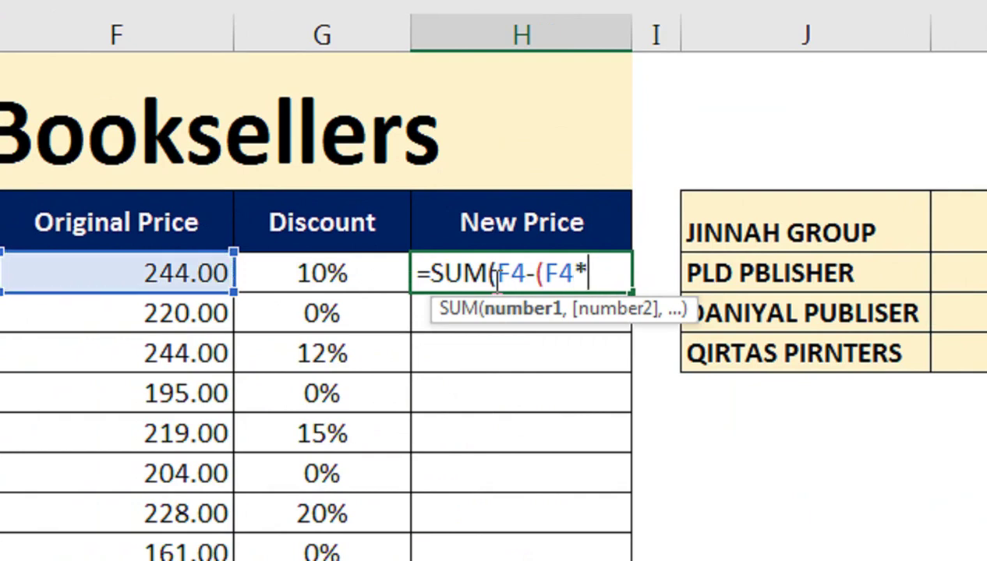
{"action": "key", "text": "Left"}
{"action": "type", "text": ")"}
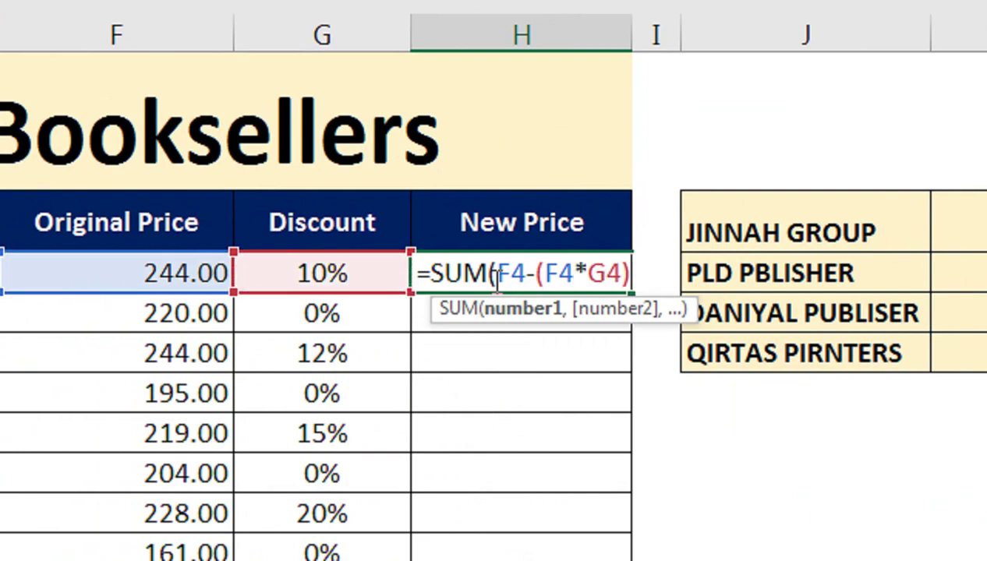
{"action": "type", "text": ")"}
{"action": "key", "text": "Return"}
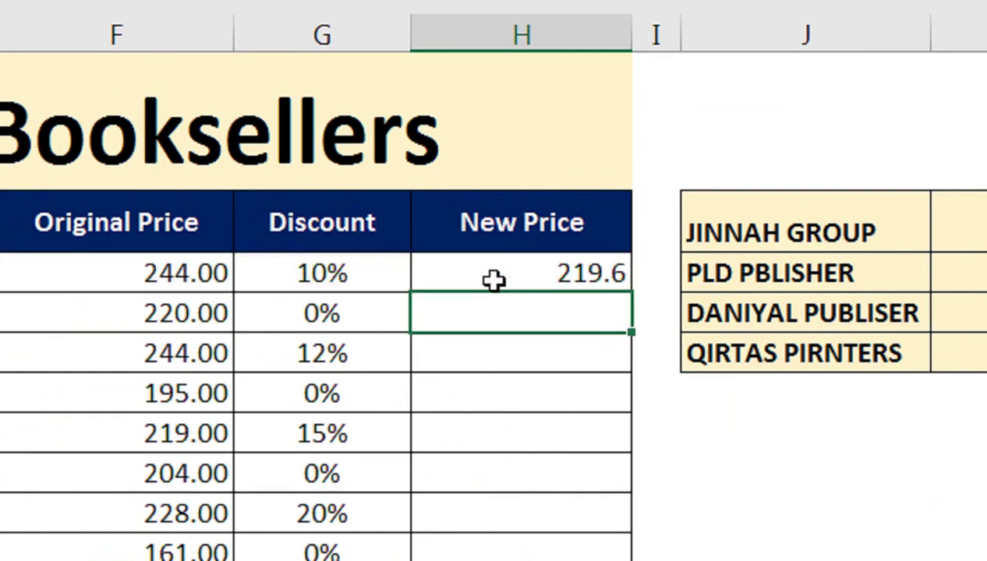
Fill the New Price formula down the column with Ctrl+D
{"action": "left_click", "coordinate": [494, 281]}
{"action": "key", "text": "shift+Down"}
{"action": "key", "text": "shift+Down"}
{"action": "key", "text": "shift+Down"}
{"action": "key", "text": "shift+Down"}
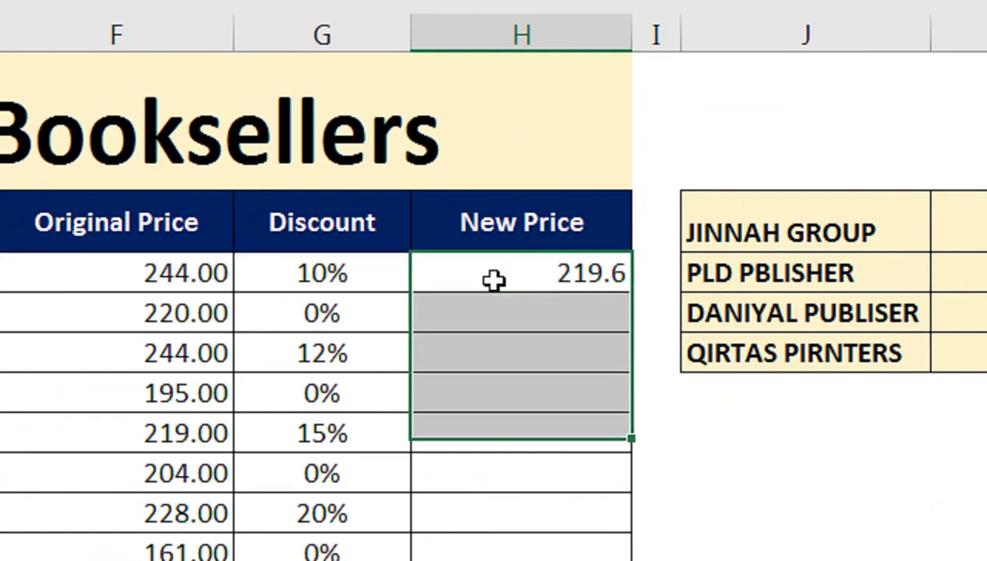
{"action": "key", "text": "shift+Down"}
{"action": "key", "text": "shift+Down"}
{"action": "key", "text": "shift+Down"}
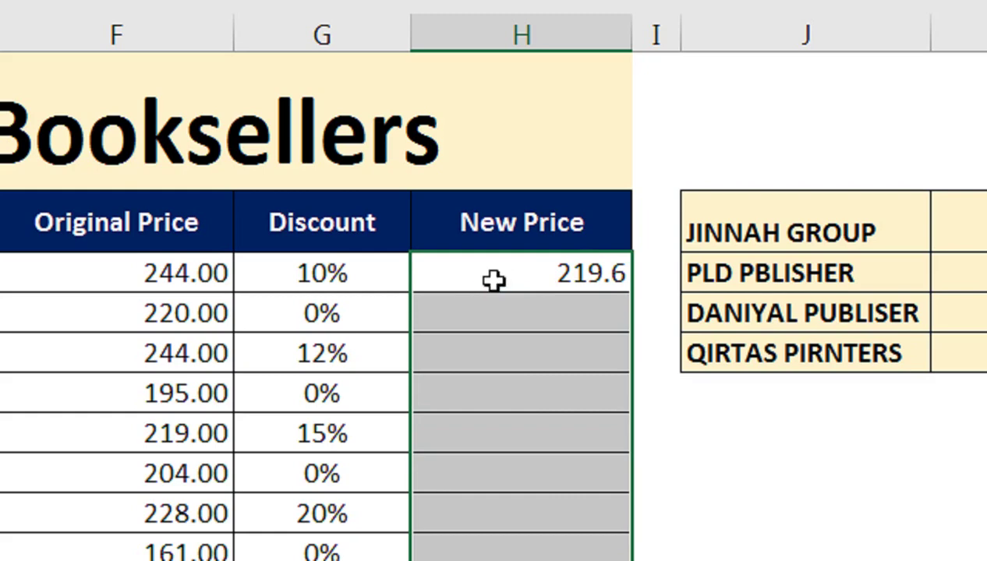
{"action": "key", "text": "ctrl+d"}
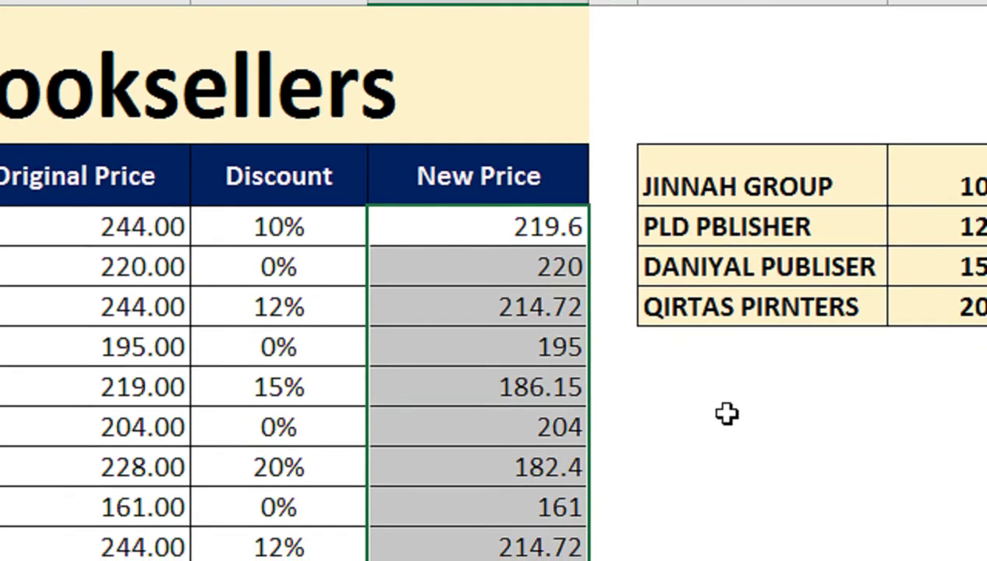
{"action": "left_click", "coordinate": [714, 429]}
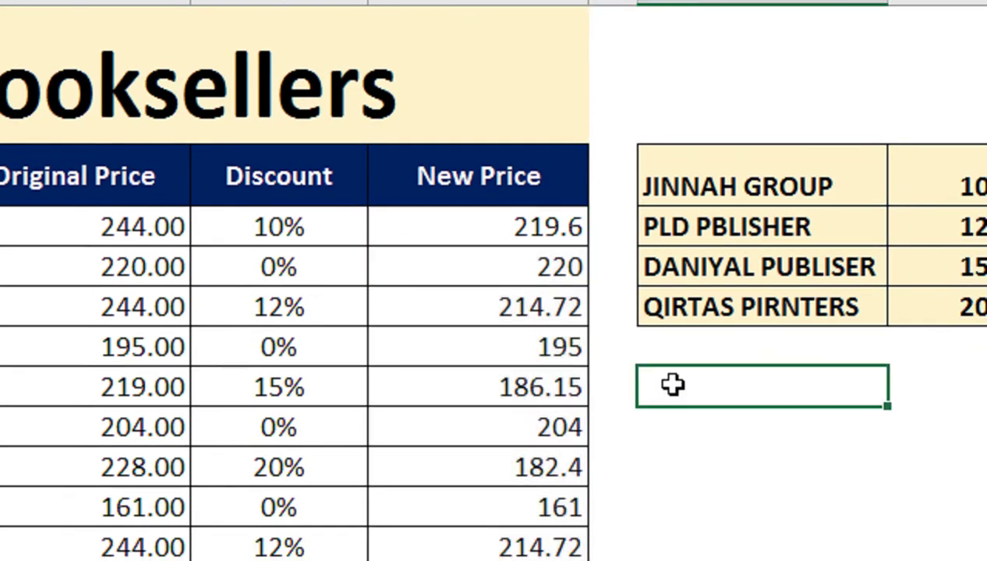
{"action": "type", "text": "="}
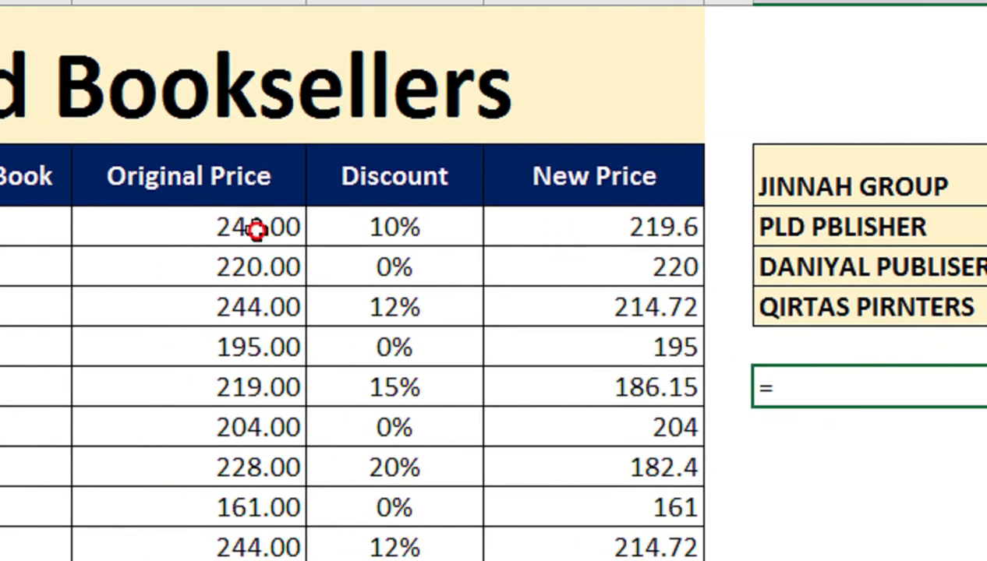
{"action": "left_click", "coordinate": [257, 228]}
{"action": "type", "text": "*10"}
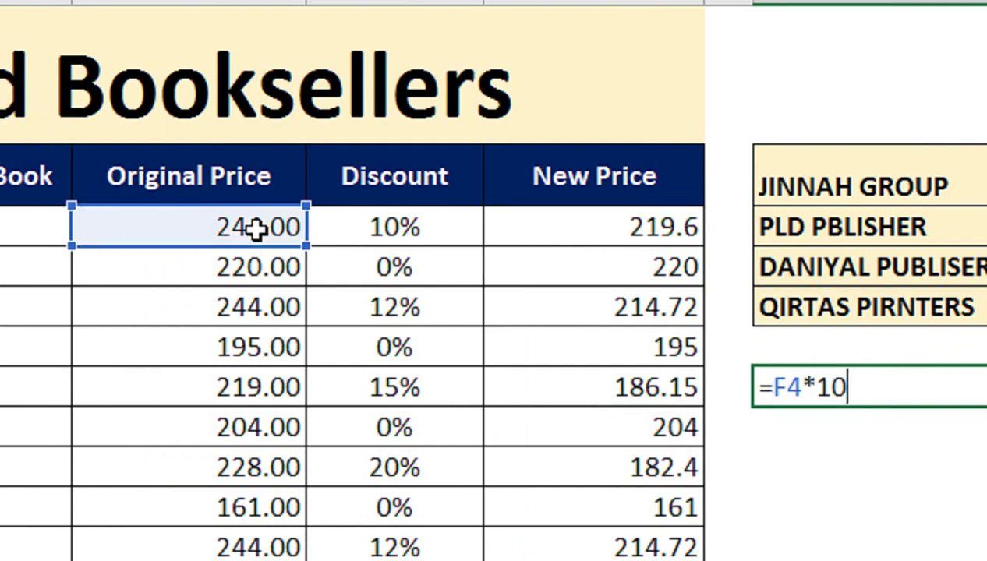
{"action": "type", "text": "%"}
{"action": "key", "text": "Return"}
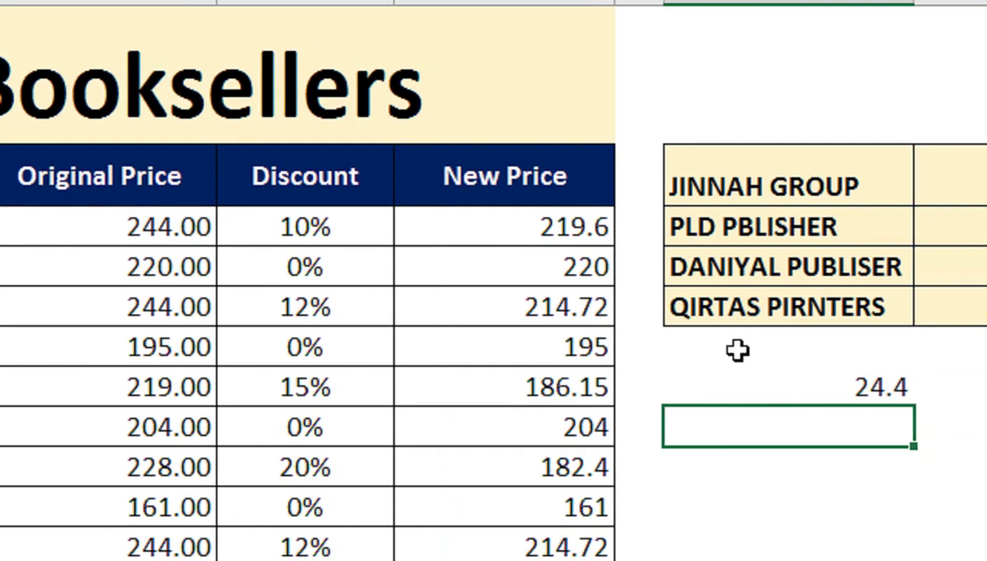
{"action": "type", "text": "="}
{"action": "key", "text": "Left"}
{"action": "key", "text": "Left"}
{"action": "key", "text": "Left"}
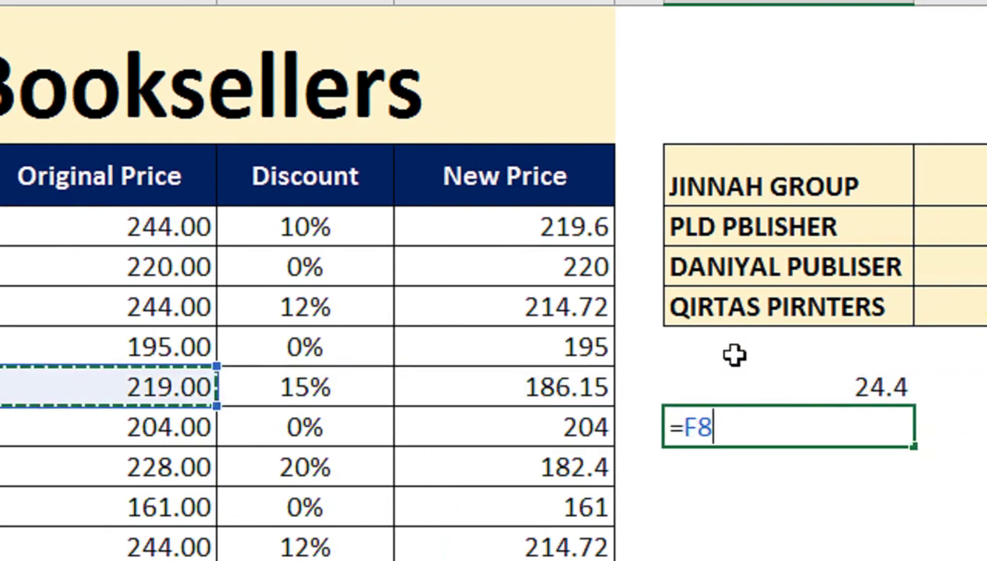
{"action": "key", "text": "Left"}
{"action": "key", "text": "Up"}
{"action": "key", "text": "Up"}
{"action": "key", "text": "Up"}
{"action": "key", "text": "Up"}
{"action": "key", "text": "Right"}
{"action": "type", "text": "-"}
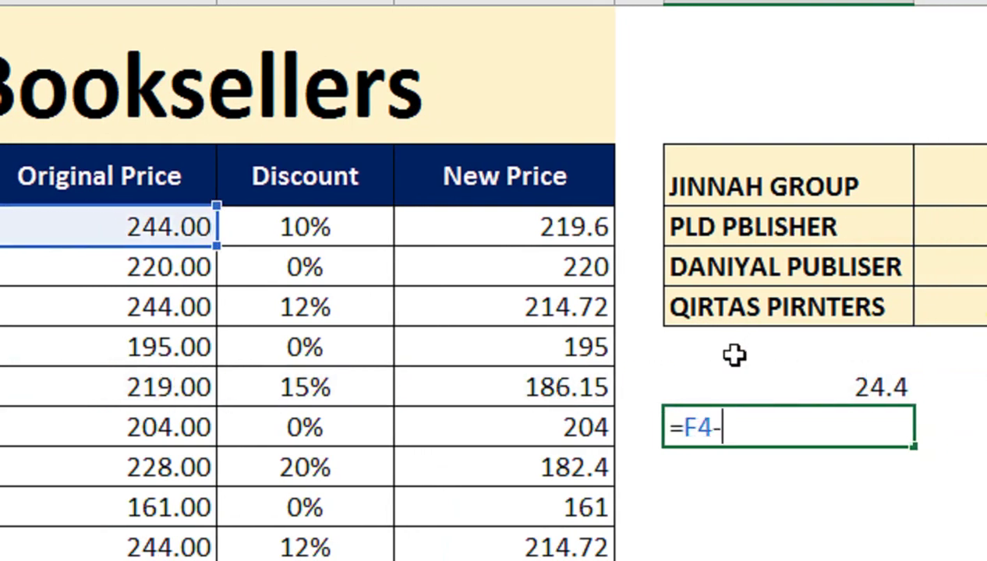
{"action": "key", "text": "Up"}
{"action": "key", "text": "Return"}
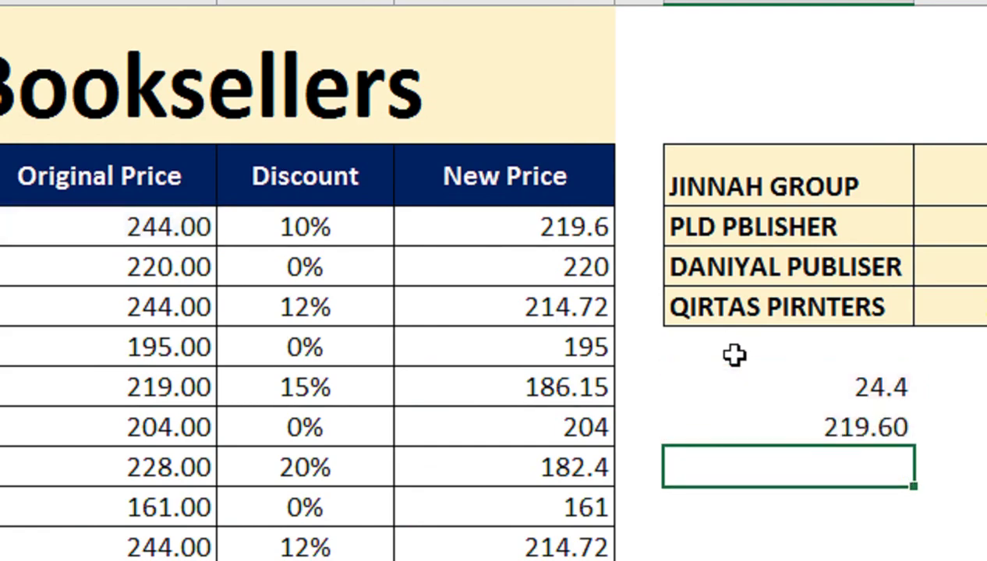
{"action": "left_click", "coordinate": [584, 225]}
{"action": "left_click", "coordinate": [857, 397]}
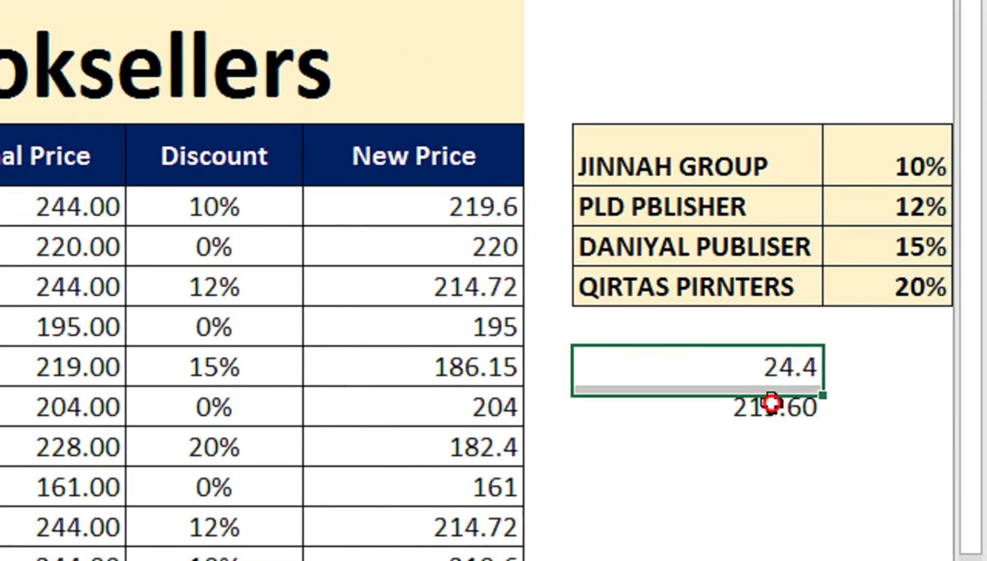
{"action": "left_click_drag", "start_coordinate": [771, 403], "coordinate": [770, 401]}
{"action": "key", "text": "Delete"}
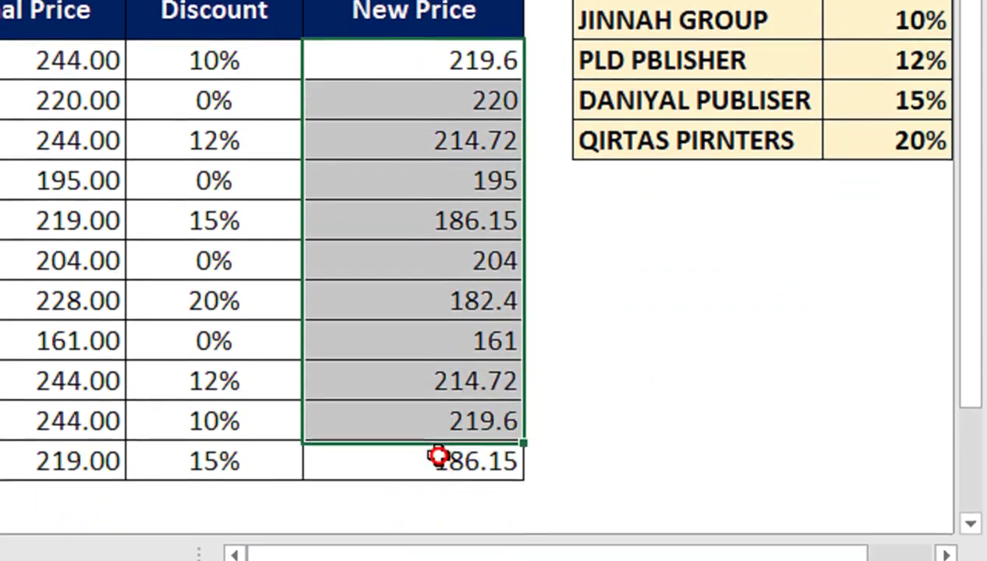
{"action": "left_click_drag", "start_coordinate": [465, 194], "coordinate": [441, 458]}
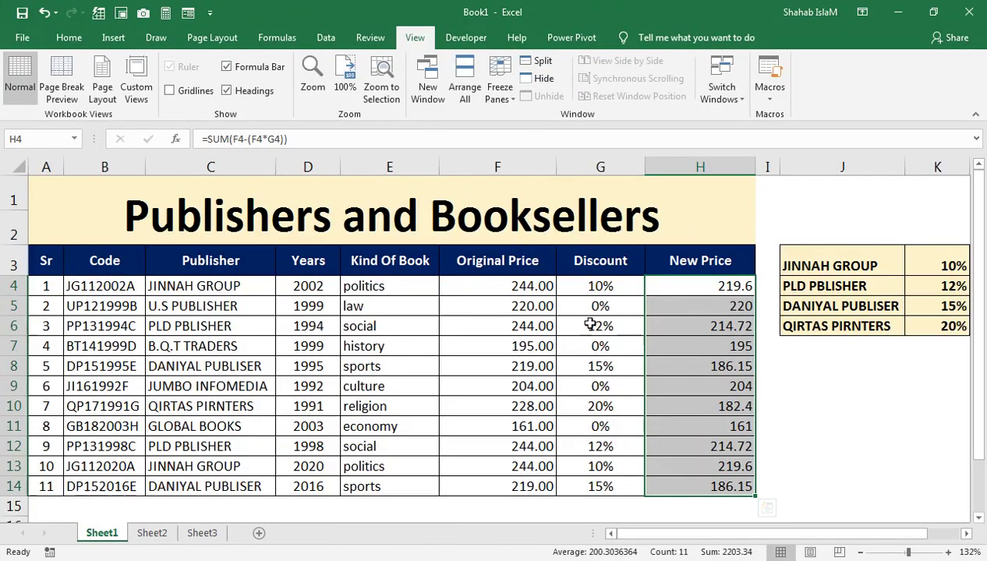
{"action": "left_click", "coordinate": [584, 313]}
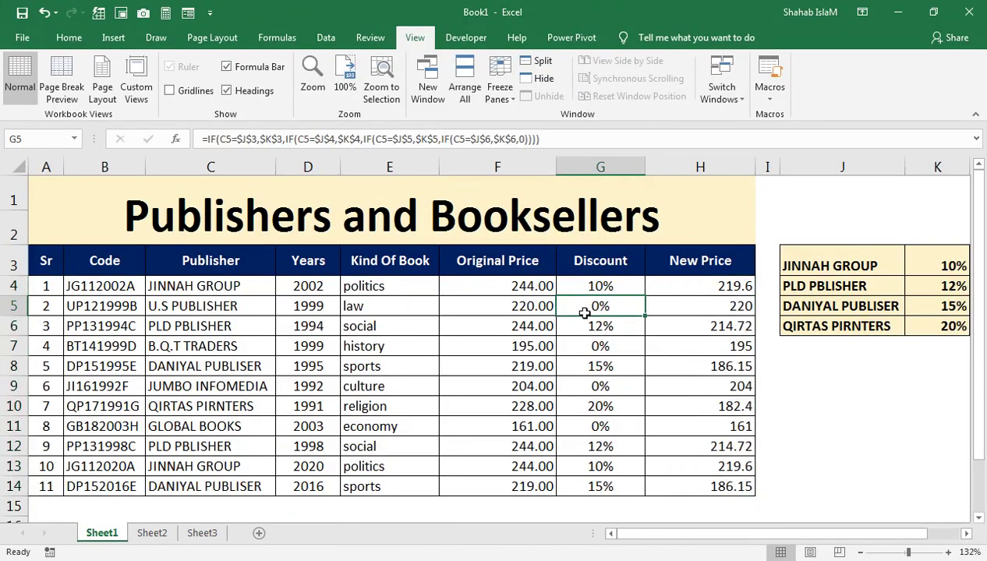